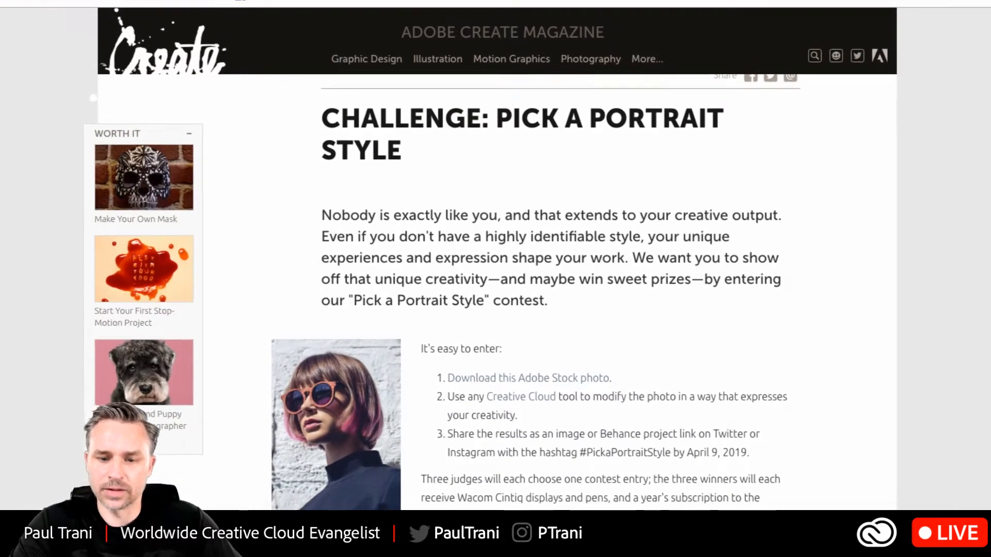
Step: Open the Adobe Stock portrait photo linked in the Pick a Portrait Style entry instructions and view its face area
{"action": "scroll", "coordinate": [440, 237], "scroll_direction": "down", "scroll_amount": 5}
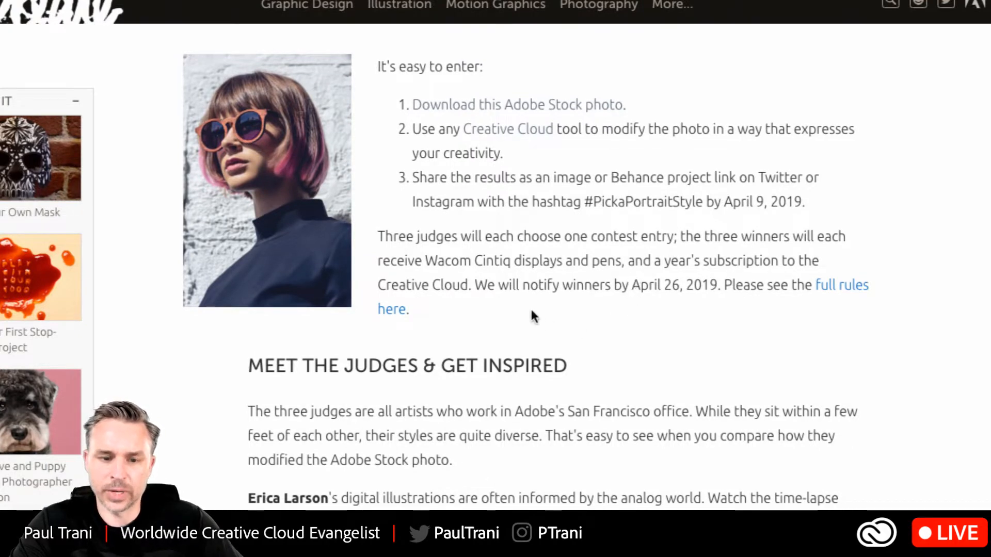
{"action": "scroll", "coordinate": [525, 304], "scroll_direction": "down", "scroll_amount": 1}
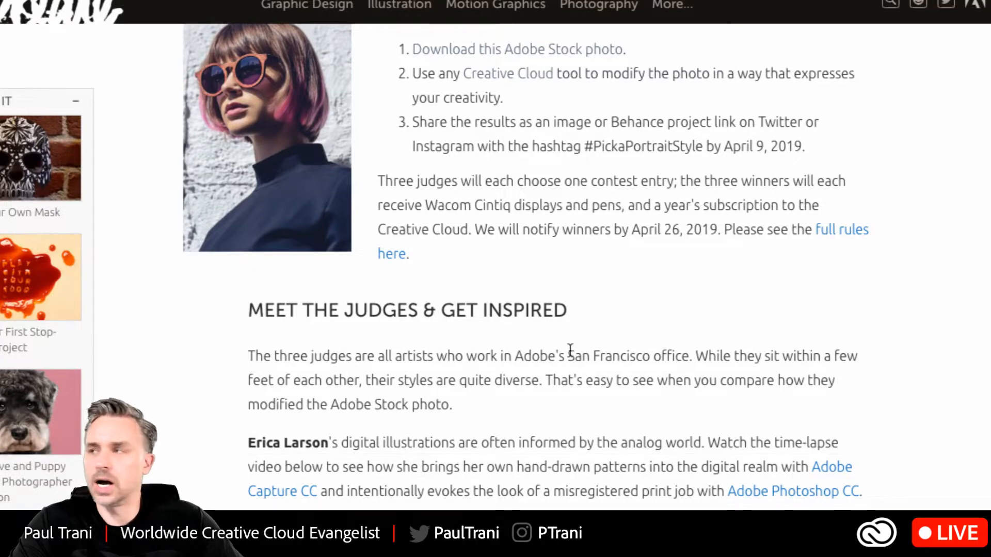
{"action": "scroll", "coordinate": [570, 350], "scroll_direction": "up", "scroll_amount": 1}
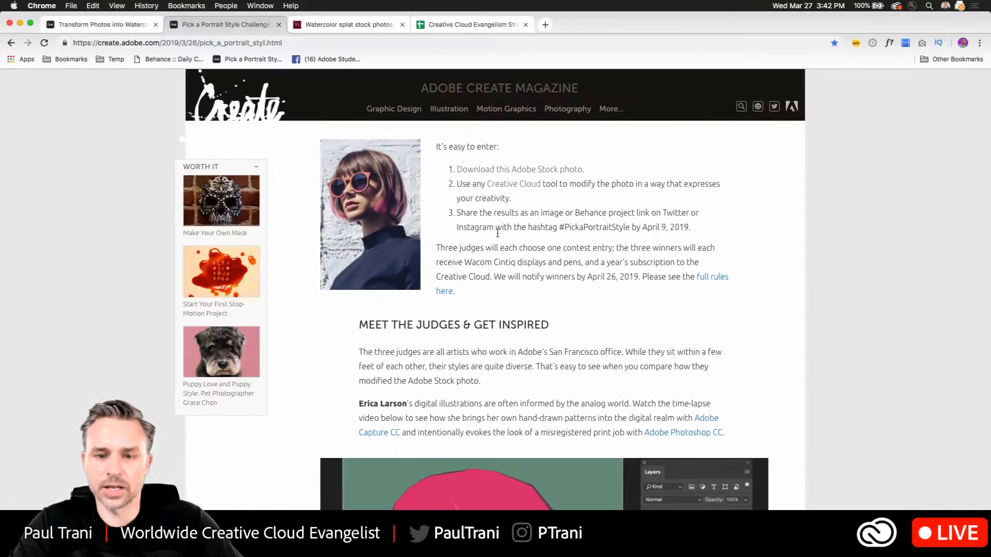
{"action": "left_click", "coordinate": [469, 169]}
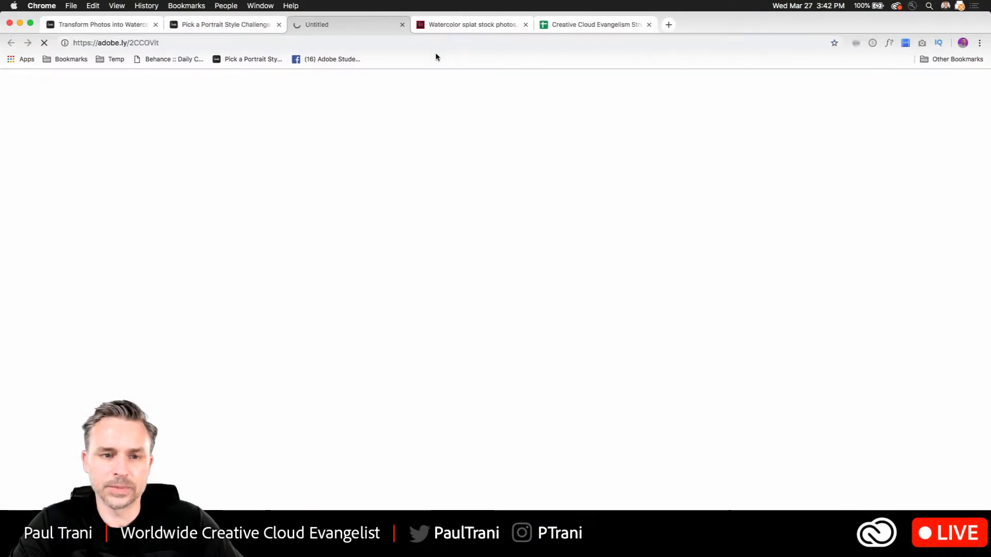
{"action": "left_click", "coordinate": [223, 25]}
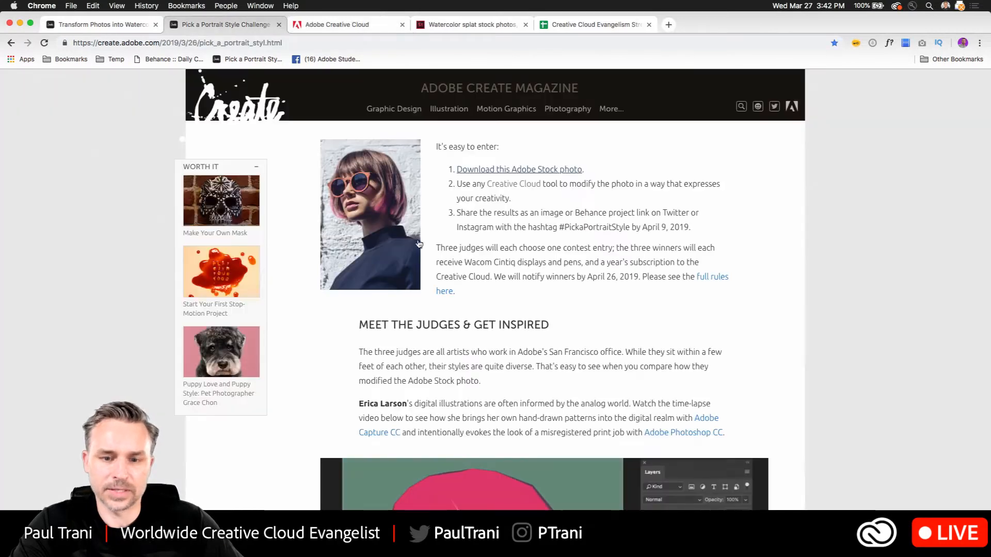
{"action": "left_click", "coordinate": [335, 25]}
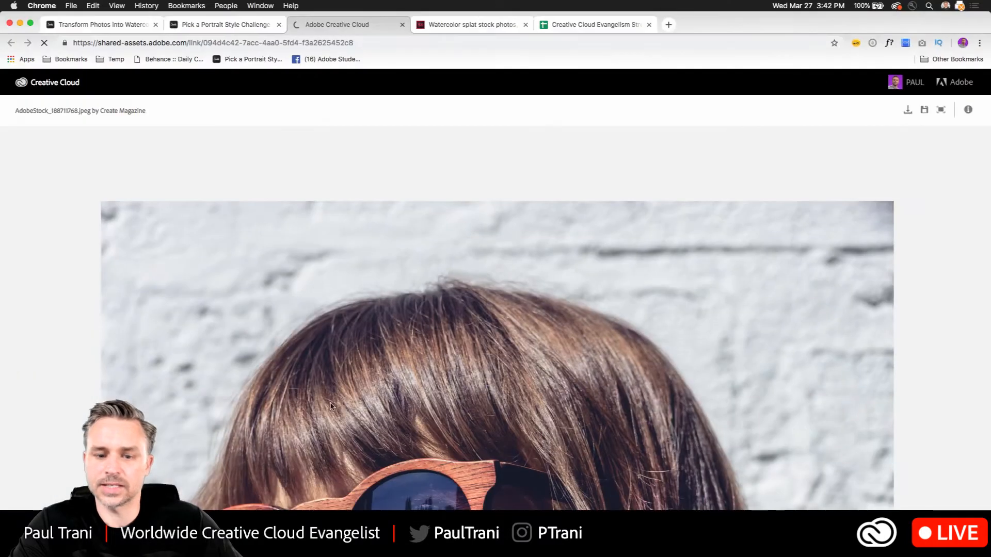
{"action": "scroll", "coordinate": [318, 367], "scroll_direction": "down", "scroll_amount": 6}
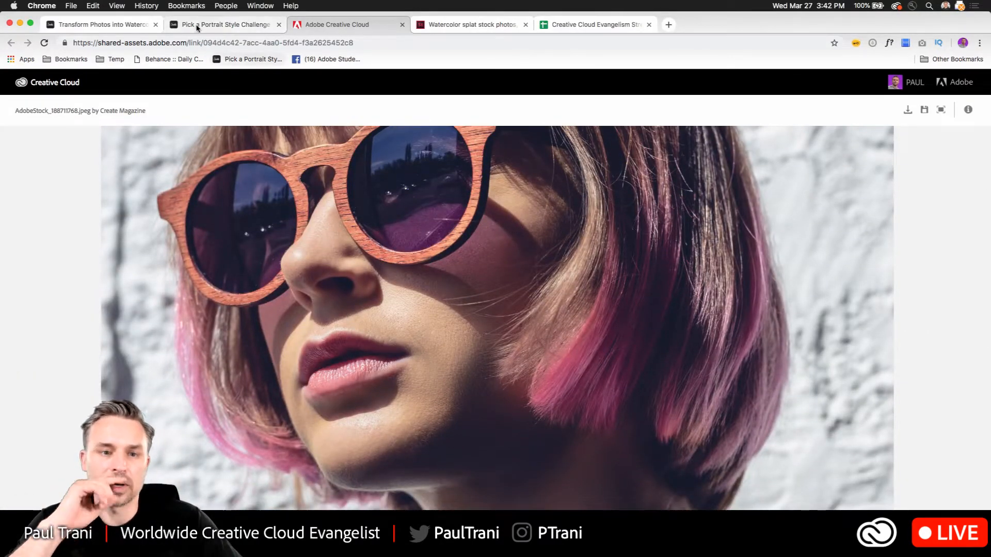
Step: Return to the challenge article and examine the paragraph on judging, Wacom Cintiq prizes and winner notification
{"action": "left_click", "coordinate": [217, 24]}
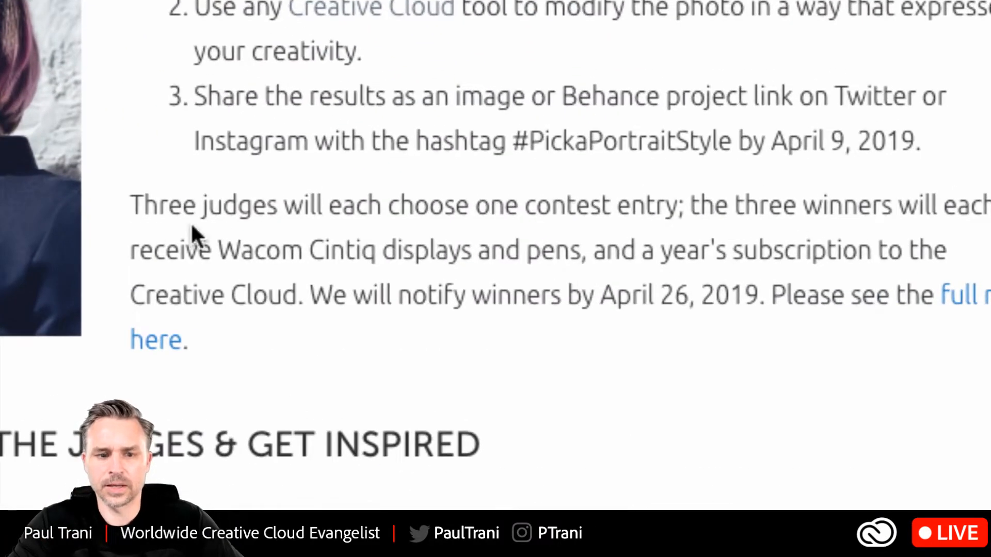
{"action": "left_click_drag", "start_coordinate": [218, 250], "coordinate": [601, 283]}
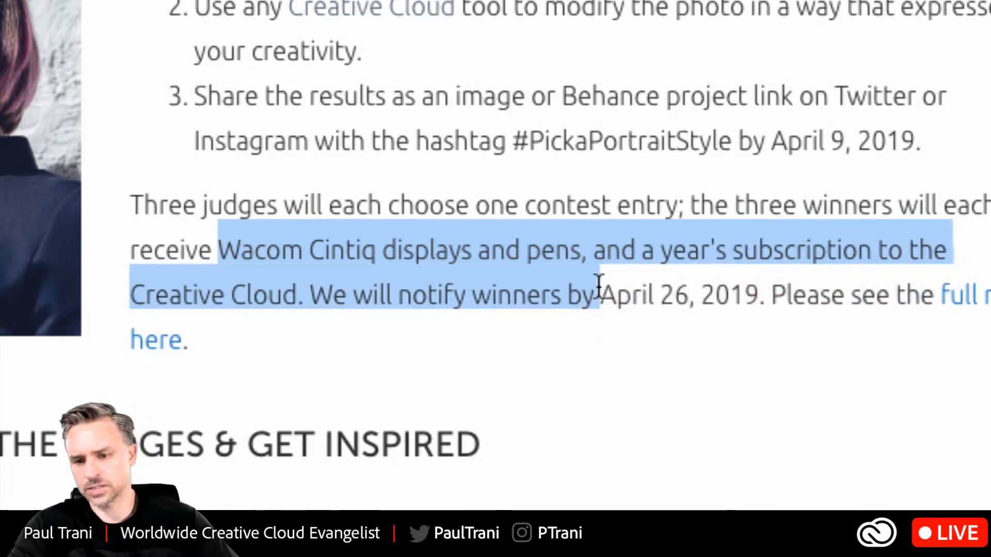
{"action": "left_click", "coordinate": [598, 287]}
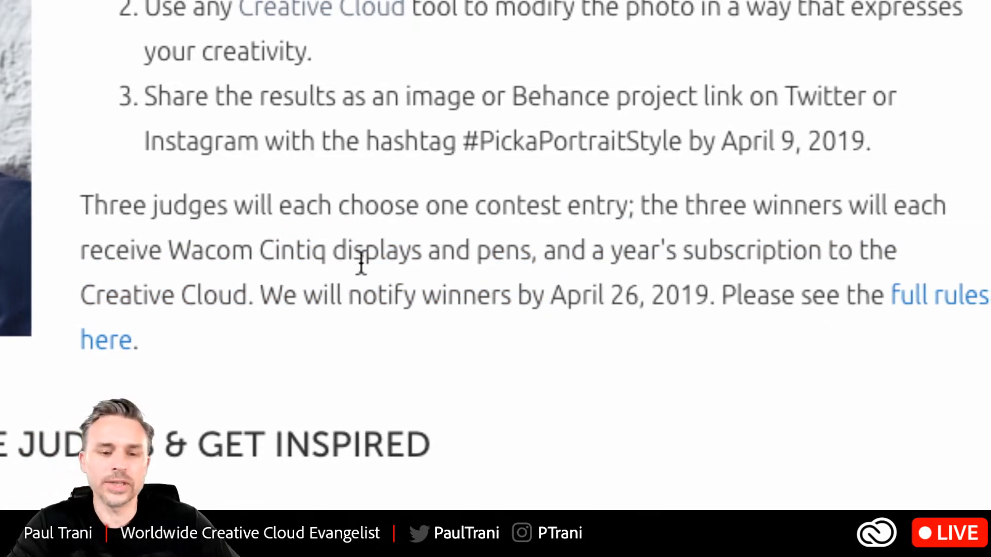
{"action": "left_click_drag", "start_coordinate": [167, 250], "coordinate": [329, 251]}
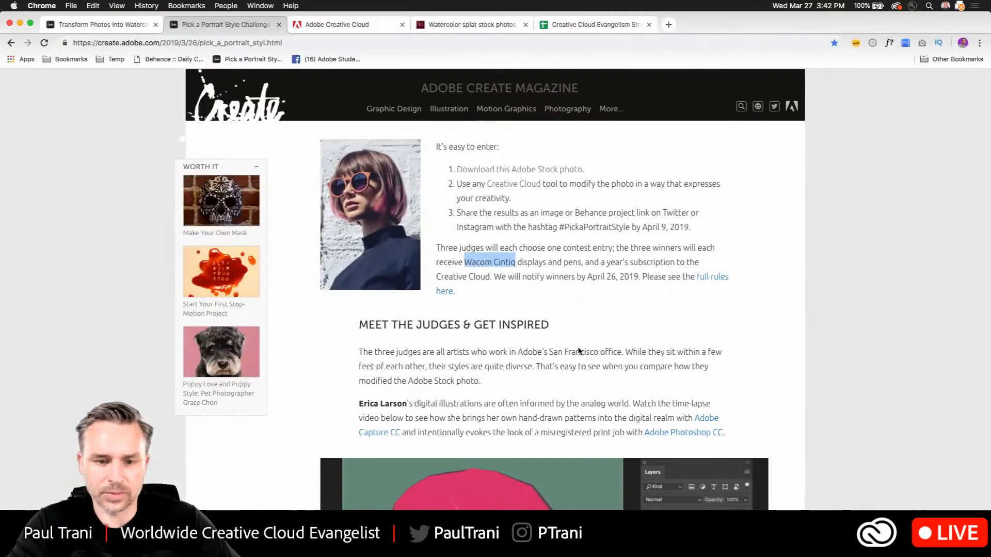
{"action": "left_click", "coordinate": [578, 349]}
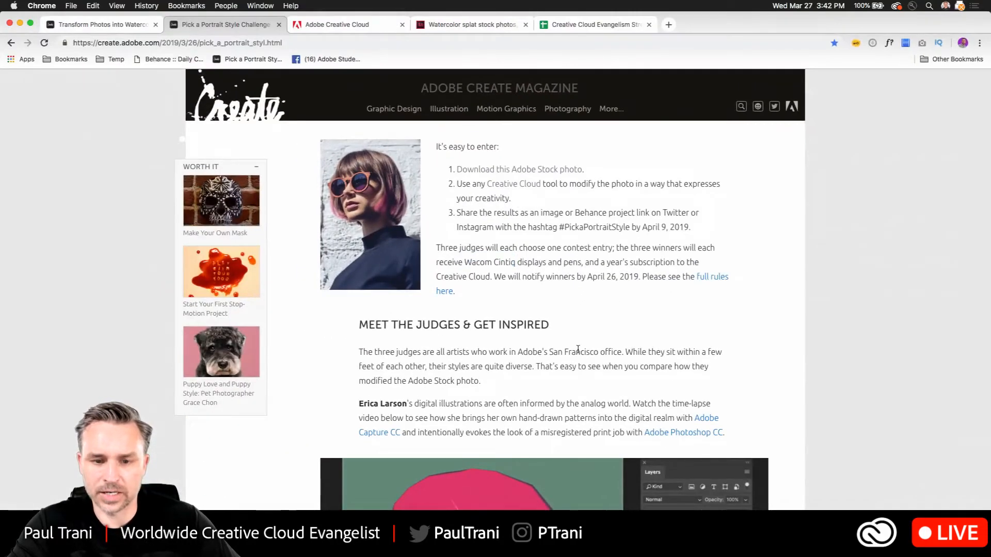
{"action": "scroll", "coordinate": [578, 349], "scroll_direction": "down", "scroll_amount": 2}
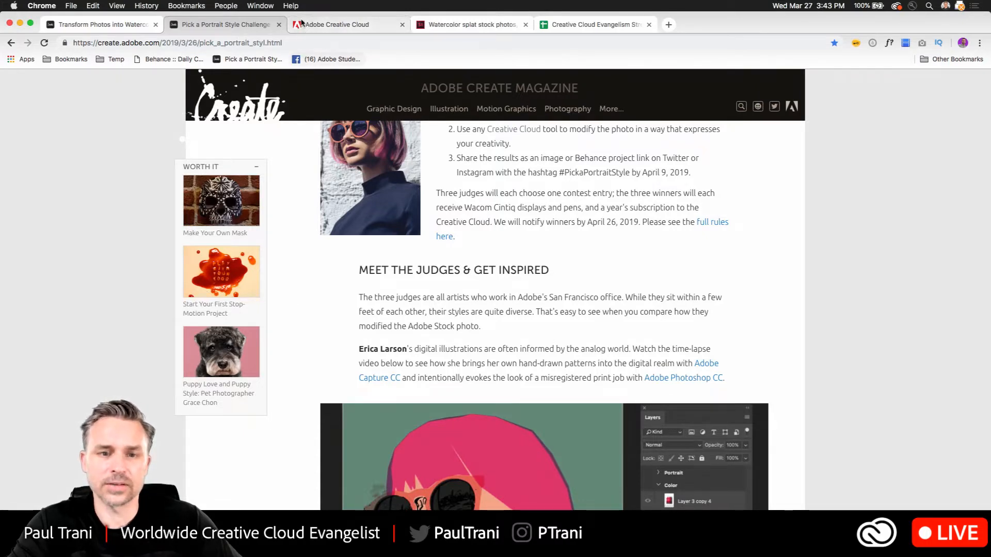
Step: Open the downloaded AdobeStock_188711768.jpeg from the Downloads folder in Photoshop
{"action": "left_click", "coordinate": [358, 26]}
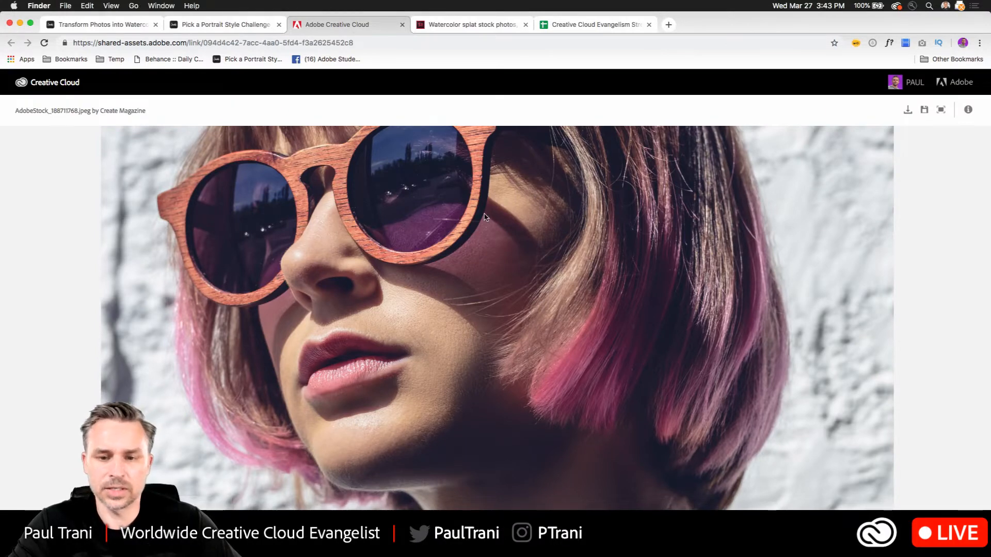
{"action": "key", "text": "super+Tab"}
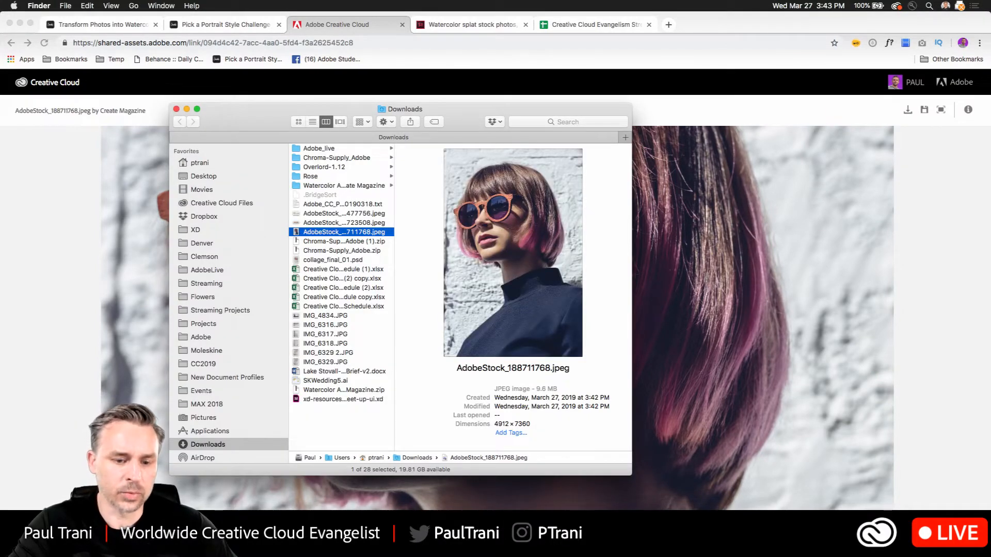
{"action": "key", "text": "super+o"}
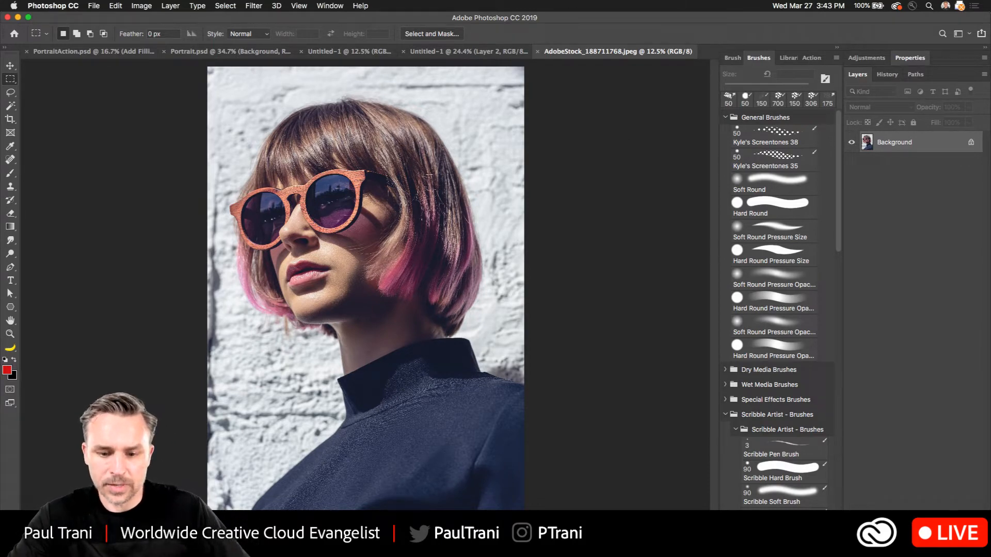
Step: Switch back to Chrome and sample the first judge's time-lapse video in the challenge article, skipping to 01:44 and about 02:06
{"action": "key", "text": "super+Tab"}
{"action": "scroll", "coordinate": [454, 225], "scroll_direction": "down", "scroll_amount": 6}
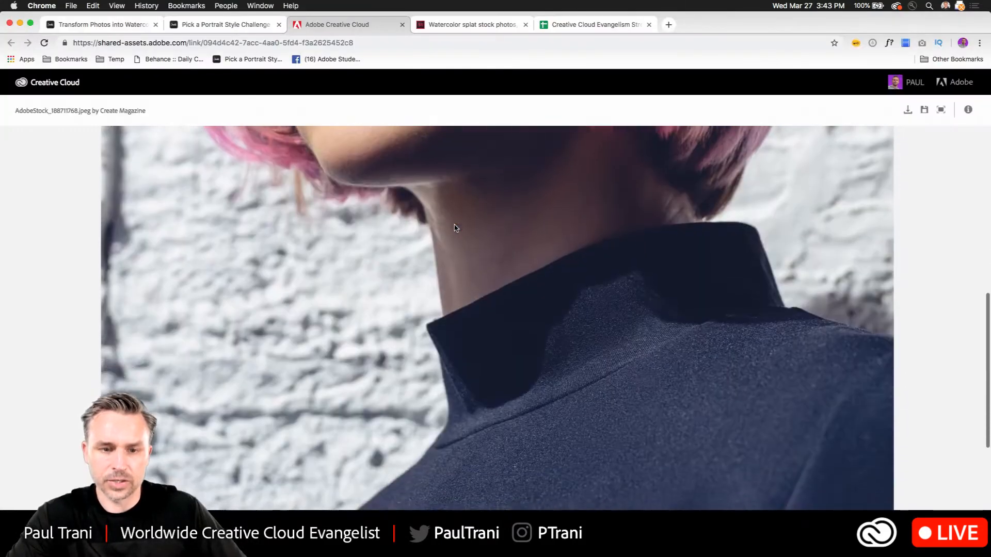
{"action": "left_click", "coordinate": [176, 25]}
{"action": "scroll", "coordinate": [276, 289], "scroll_direction": "down", "scroll_amount": 5}
{"action": "scroll", "coordinate": [279, 292], "scroll_direction": "up", "scroll_amount": 2}
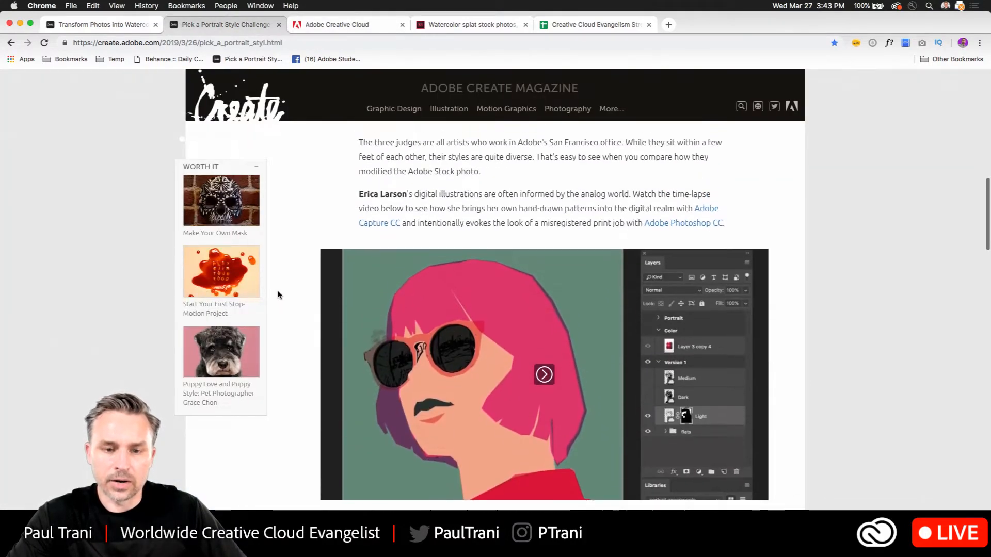
{"action": "scroll", "coordinate": [506, 313], "scroll_direction": "down", "scroll_amount": 3}
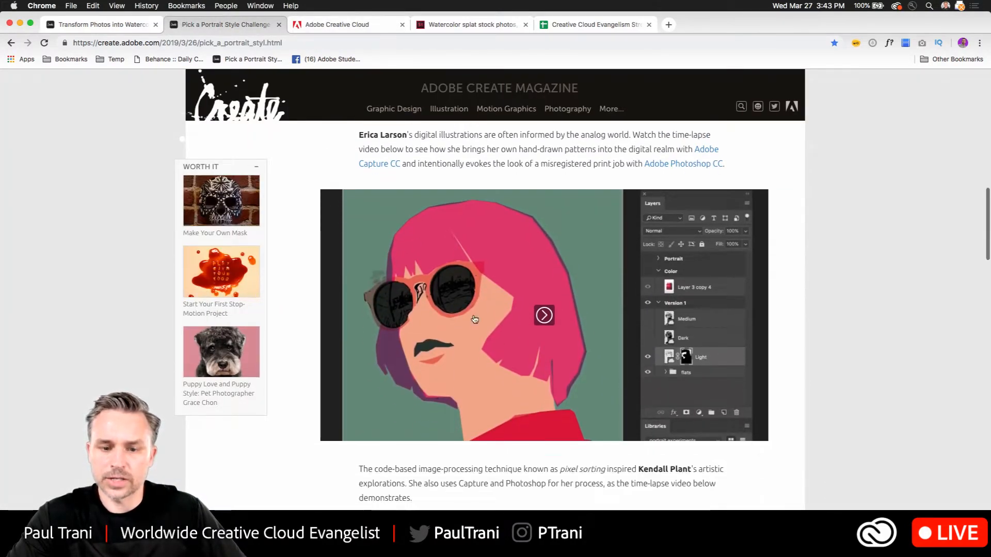
{"action": "left_click", "coordinate": [521, 353]}
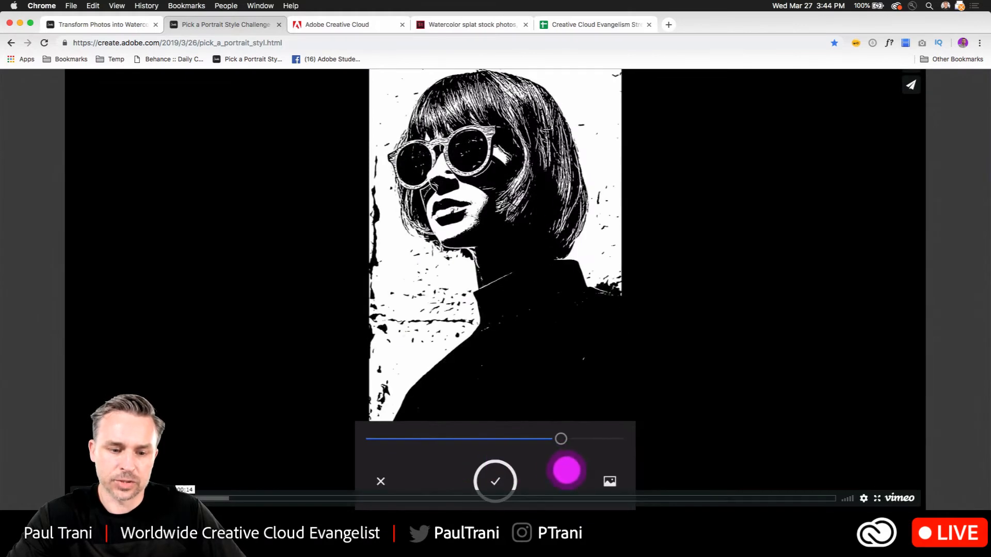
{"action": "left_click", "coordinate": [613, 499]}
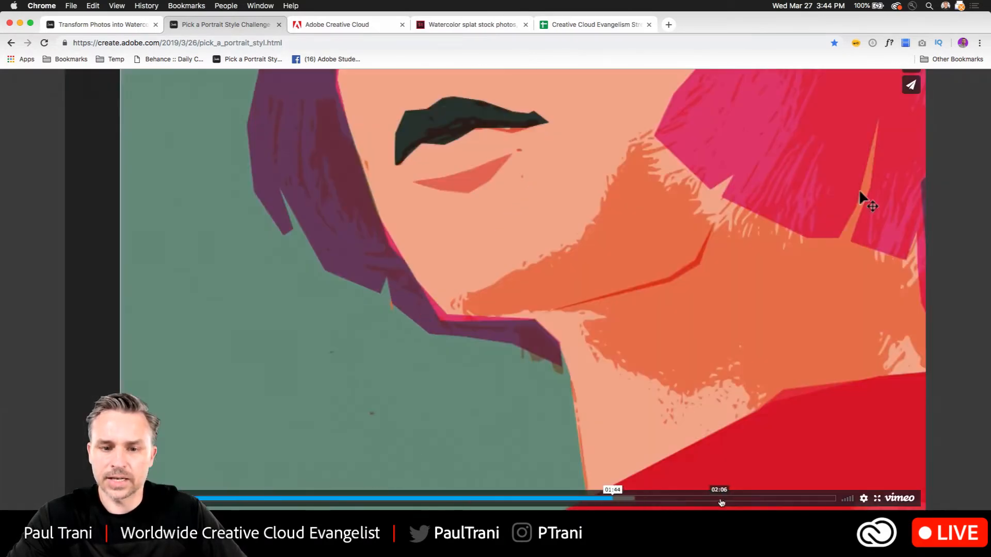
{"action": "left_click", "coordinate": [721, 498]}
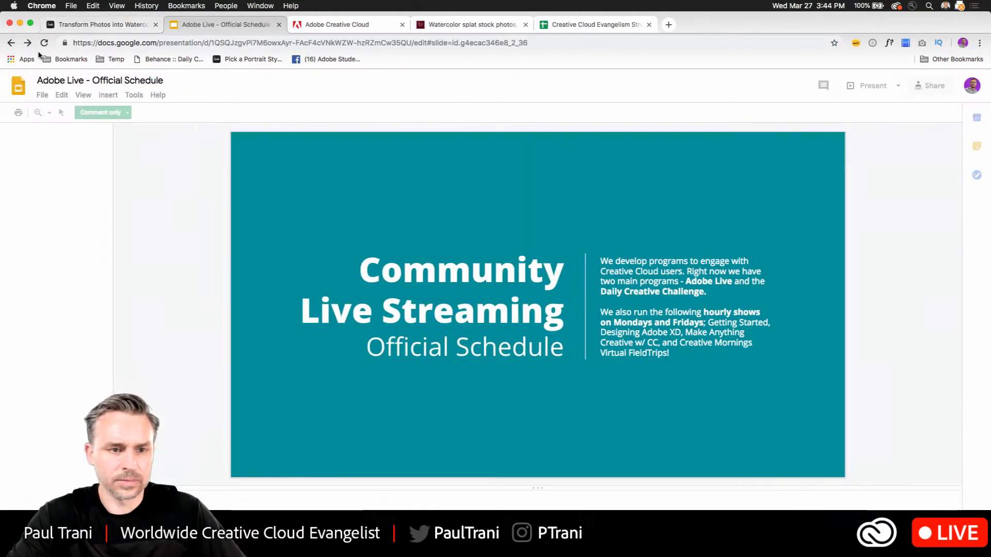
Step: Go back to the challenge article and examine the portrait interpretations by the other two judges
{"action": "left_click", "coordinate": [29, 43]}
{"action": "left_click", "coordinate": [362, 24]}
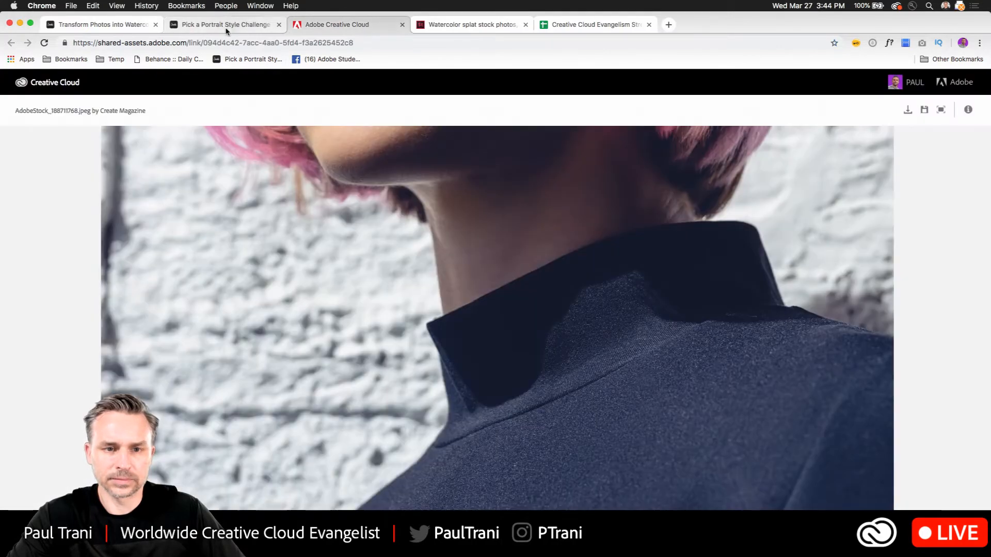
{"action": "left_click", "coordinate": [233, 25]}
{"action": "scroll", "coordinate": [340, 322], "scroll_direction": "down", "scroll_amount": 7}
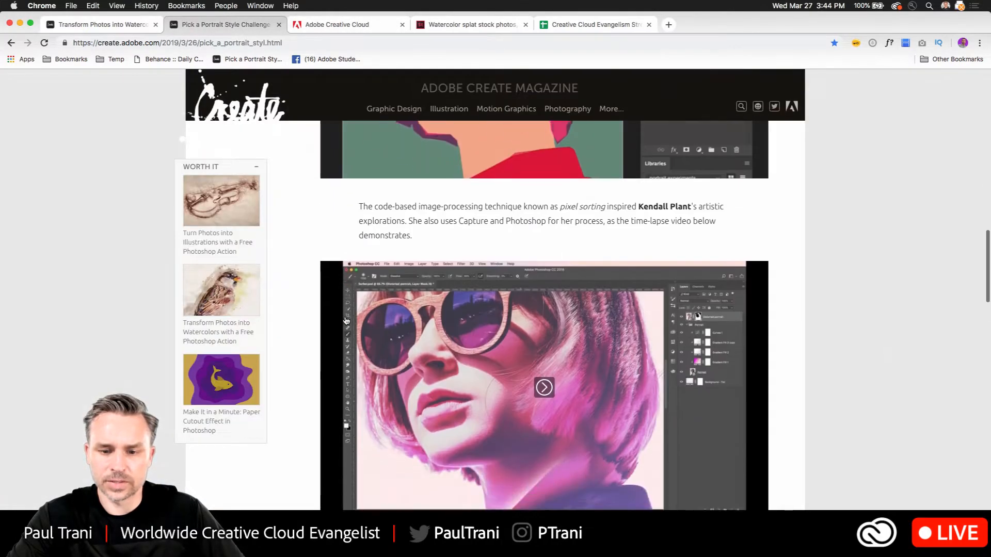
{"action": "left_click_drag", "start_coordinate": [360, 467], "coordinate": [420, 470]}
{"action": "scroll", "coordinate": [516, 413], "scroll_direction": "down", "scroll_amount": 7}
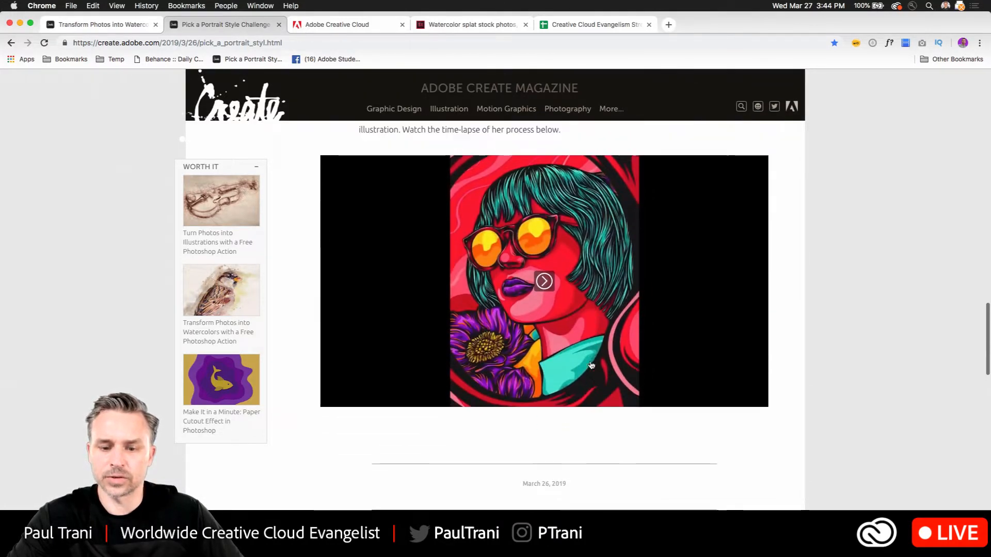
{"action": "scroll", "coordinate": [594, 312], "scroll_direction": "up", "scroll_amount": 2}
{"action": "scroll", "coordinate": [568, 320], "scroll_direction": "up", "scroll_amount": 2}
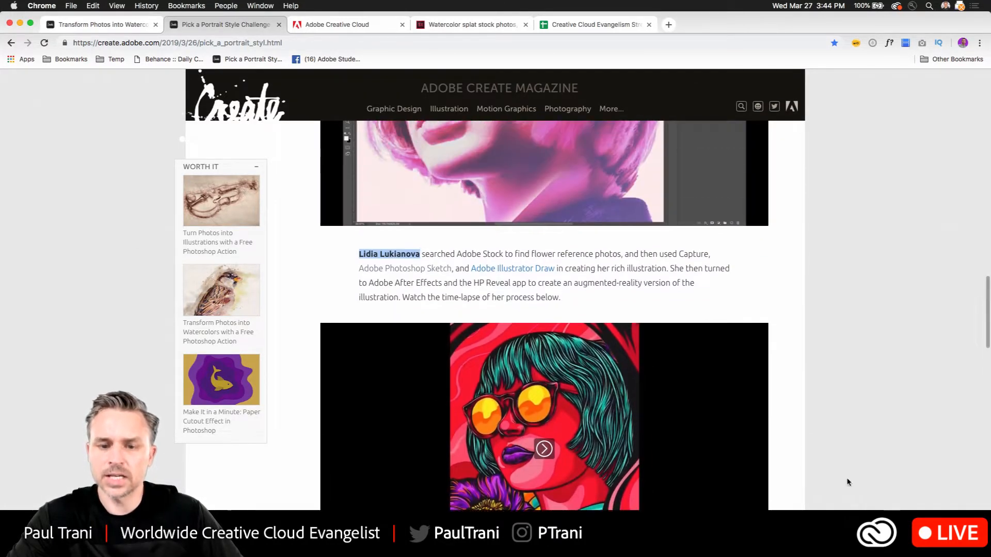
{"action": "scroll", "coordinate": [670, 376], "scroll_direction": "down", "scroll_amount": 3}
Step: Switch to Photoshop, convert the portrait's Background into a regular layer, collapse the brushes area and duplicate the layer
{"action": "left_click", "coordinate": [19, 24]}
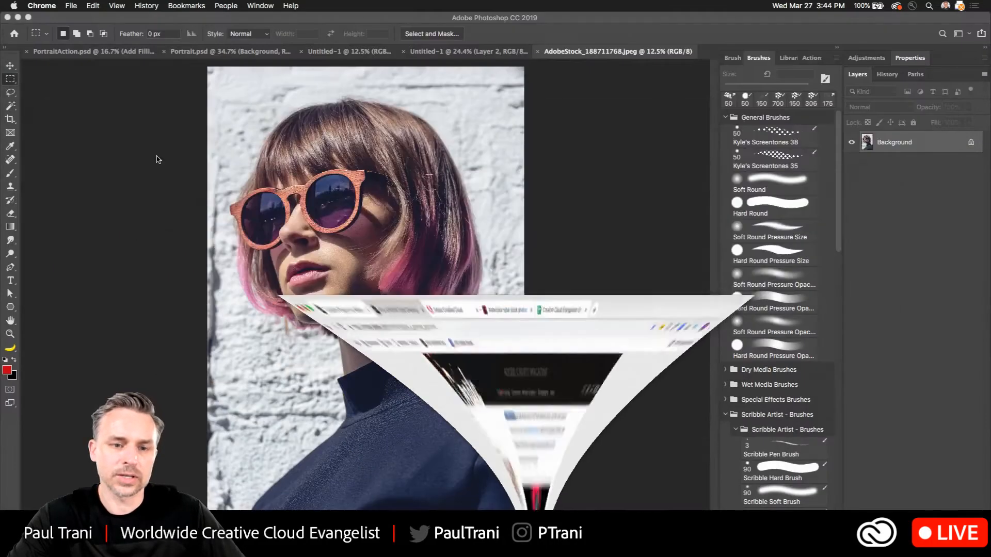
{"action": "key", "text": "super+plus"}
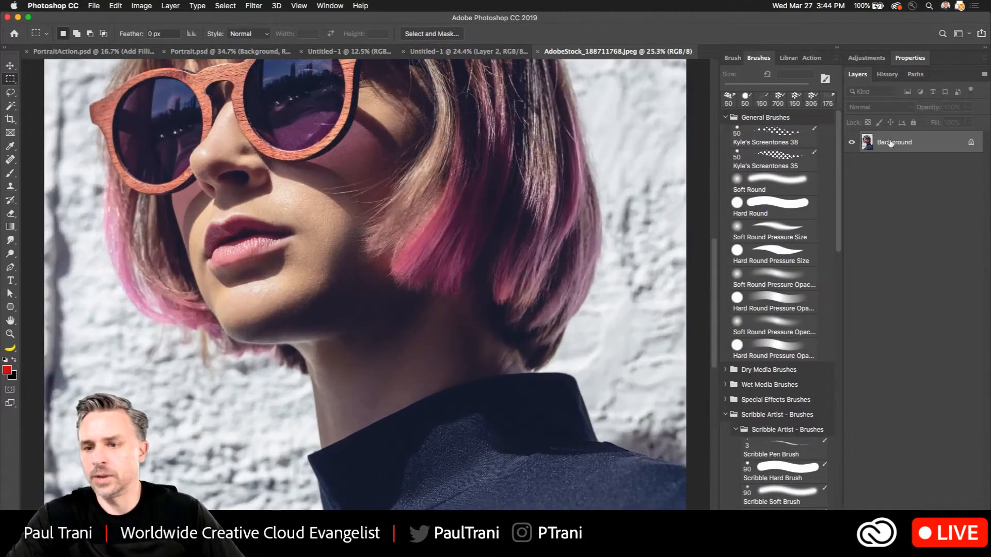
{"action": "double_click", "coordinate": [927, 145], "text": "alt"}
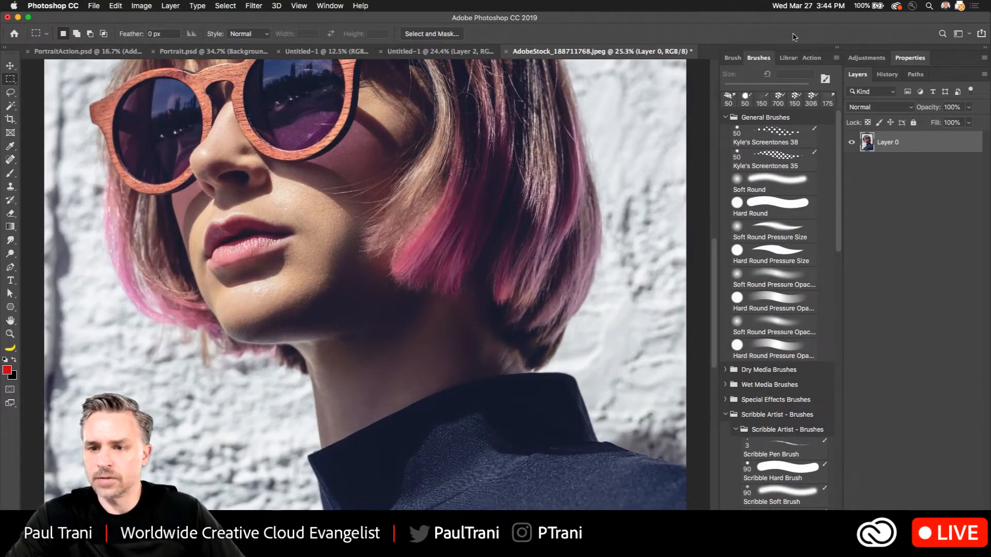
{"action": "left_click", "coordinate": [838, 49]}
{"action": "key", "text": "super+j"}
{"action": "scroll", "coordinate": [418, 284], "scroll_direction": "up", "scroll_amount": 5}
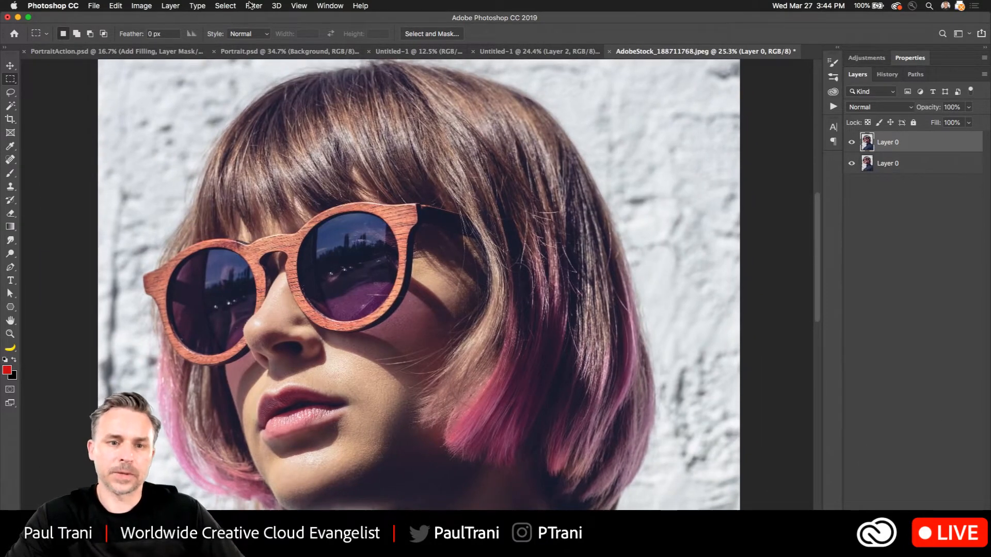
Step: Try the Colored Pencil filter from the Filter Gallery on the portrait layer and examine the effect across the whole face
{"action": "left_click", "coordinate": [246, 5]}
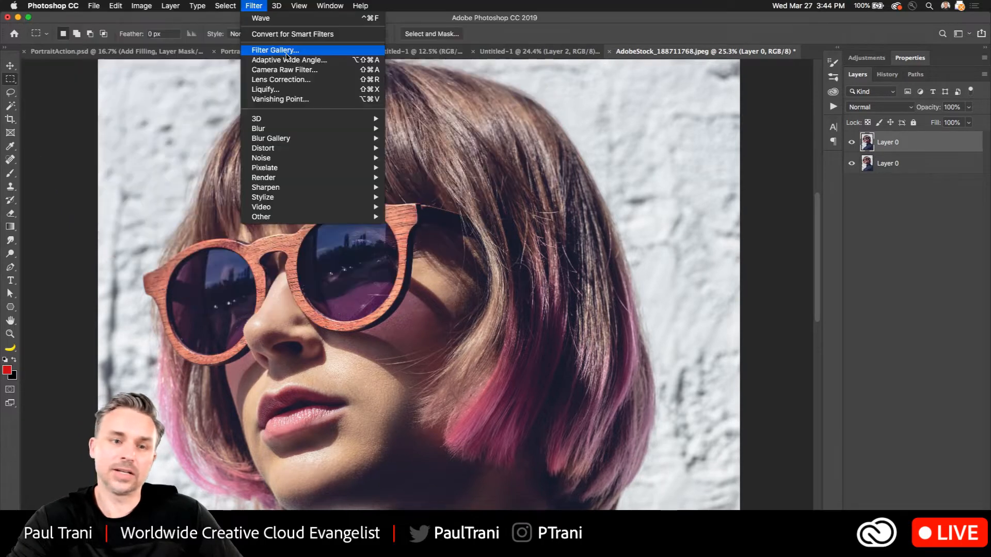
{"action": "left_click", "coordinate": [286, 51]}
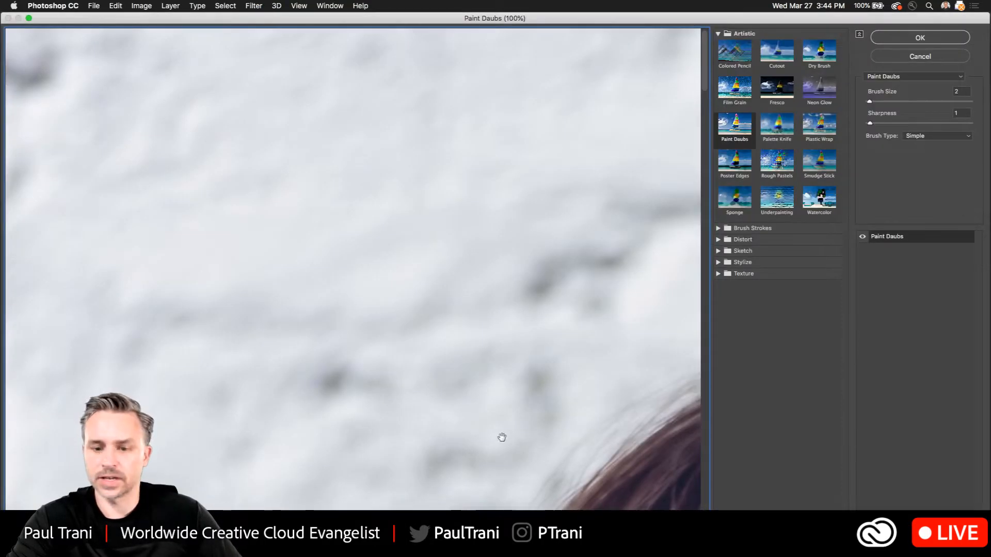
{"action": "left_click_drag", "start_coordinate": [500, 436], "coordinate": [371, 222]}
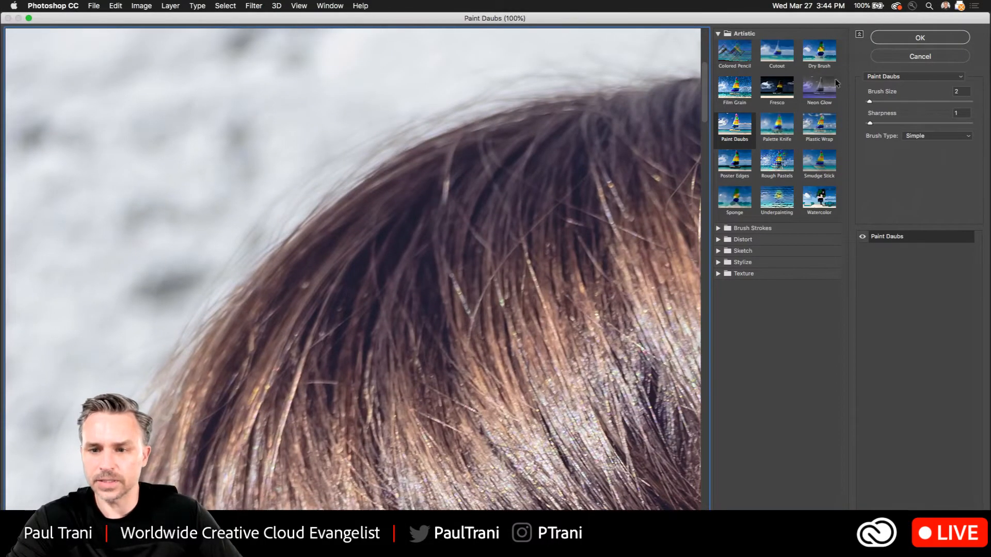
{"action": "scroll", "coordinate": [309, 172], "scroll_direction": "down", "scroll_amount": 15}
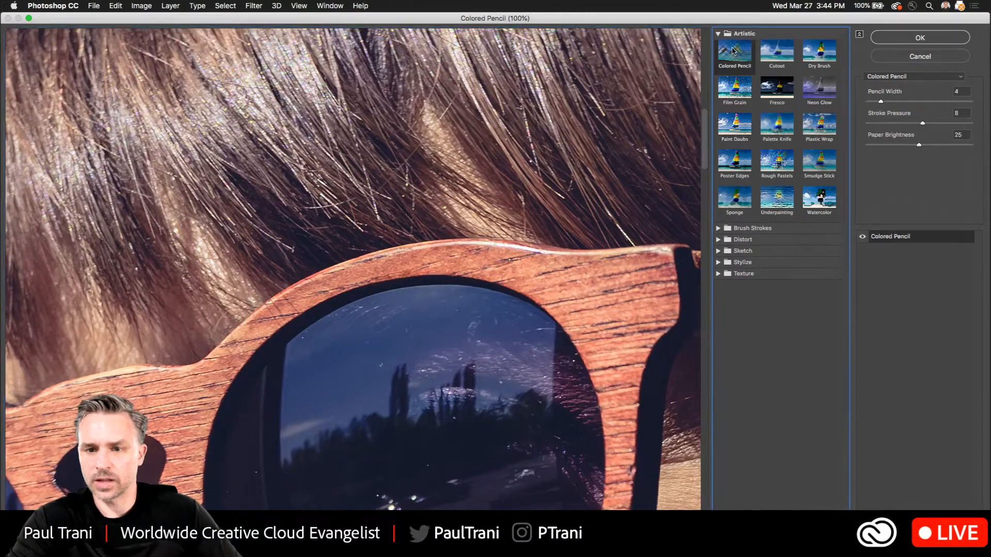
{"action": "left_click", "coordinate": [734, 50]}
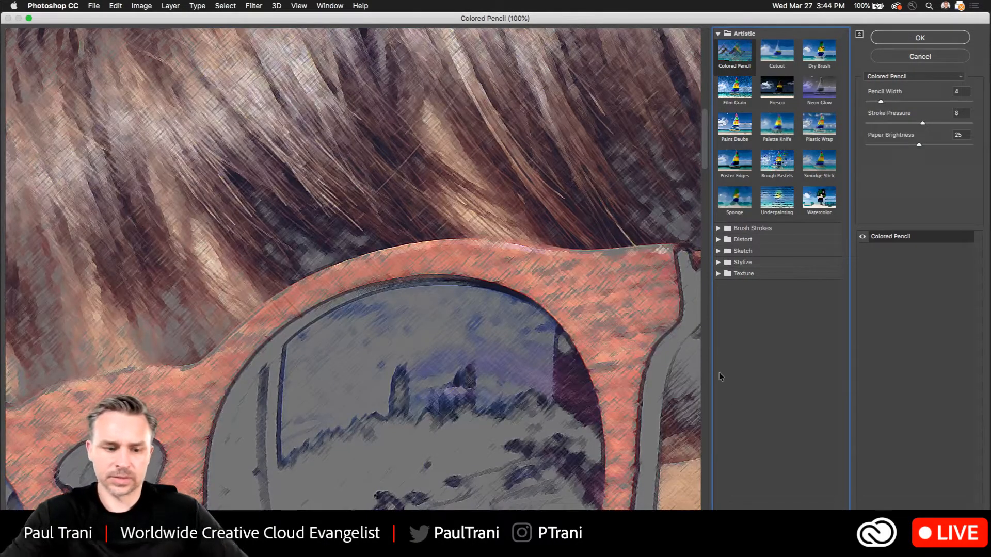
{"action": "key", "text": "super+minus"}
{"action": "key", "text": "super+minus"}
{"action": "key", "text": "super+minus"}
{"action": "key", "text": "super+minus"}
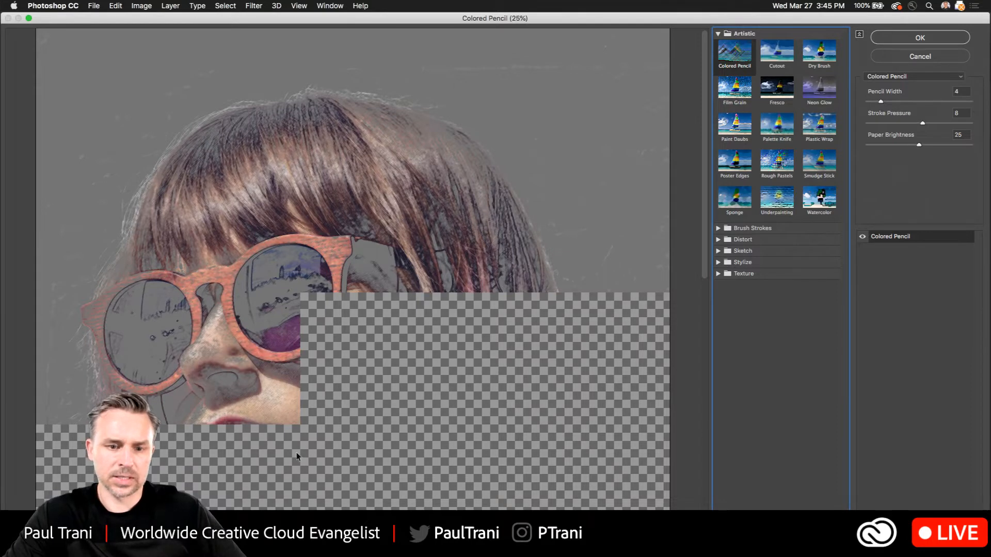
{"action": "left_click_drag", "start_coordinate": [259, 357], "coordinate": [258, 290]}
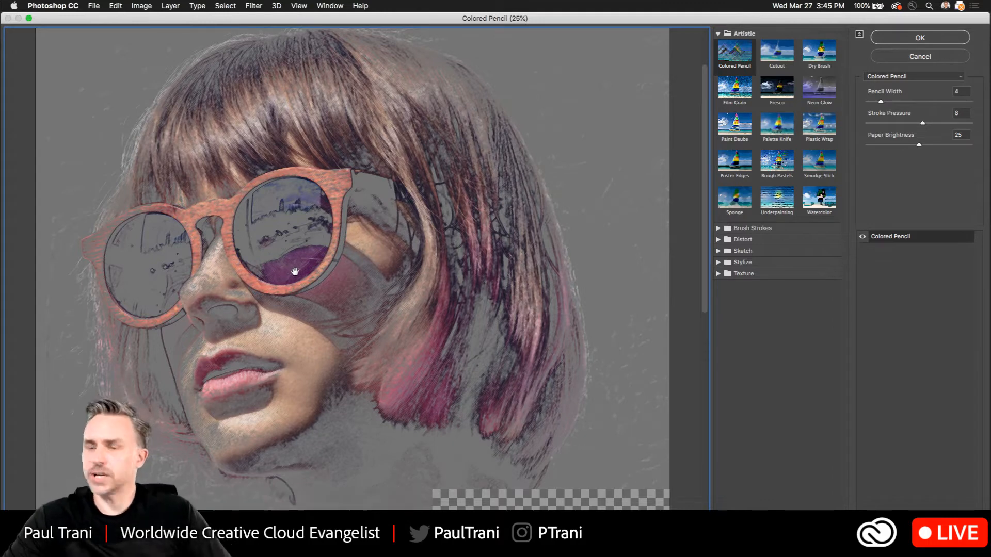
{"action": "left_click_drag", "start_coordinate": [243, 422], "coordinate": [262, 358]}
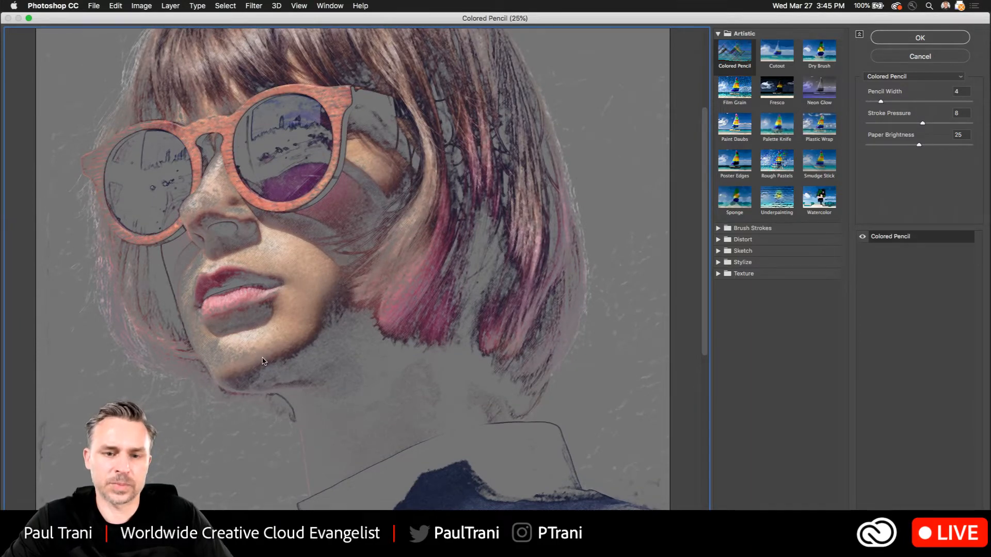
{"action": "scroll", "coordinate": [304, 247], "scroll_direction": "down", "scroll_amount": 5}
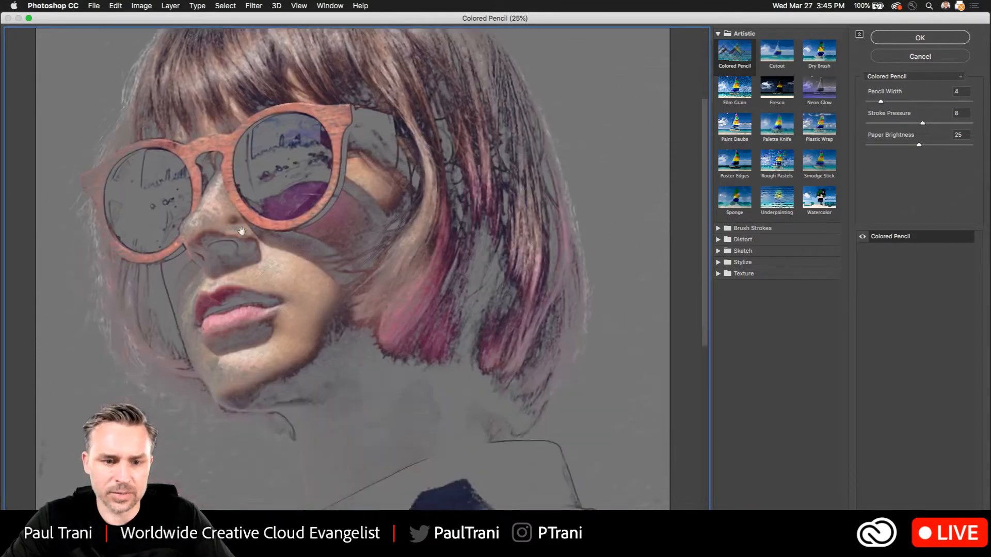
{"action": "left_click_drag", "start_coordinate": [234, 269], "coordinate": [233, 404]}
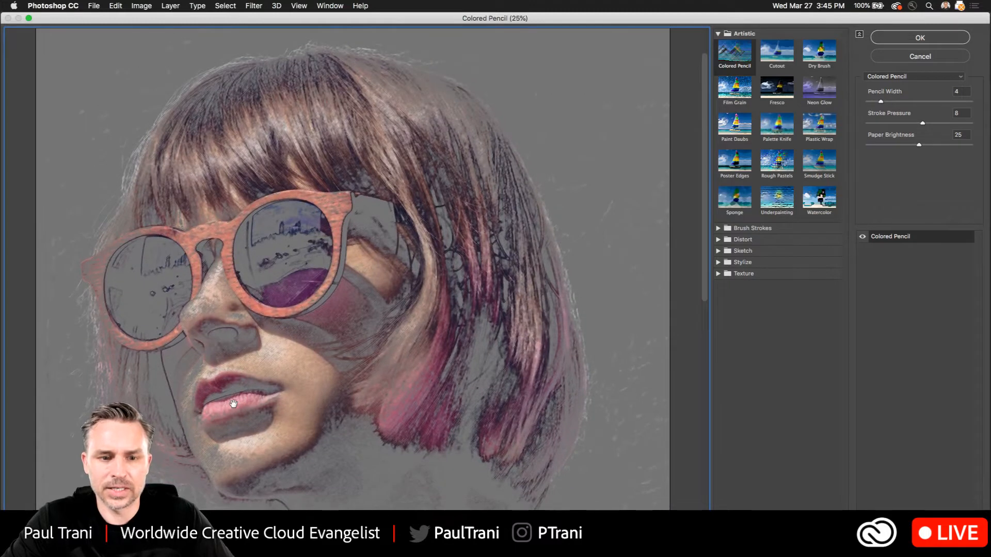
Step: Try the Rough Pastels filter on the portrait, inspect its texture up close, and leave the Filter Gallery without applying it
{"action": "left_click", "coordinate": [776, 152]}
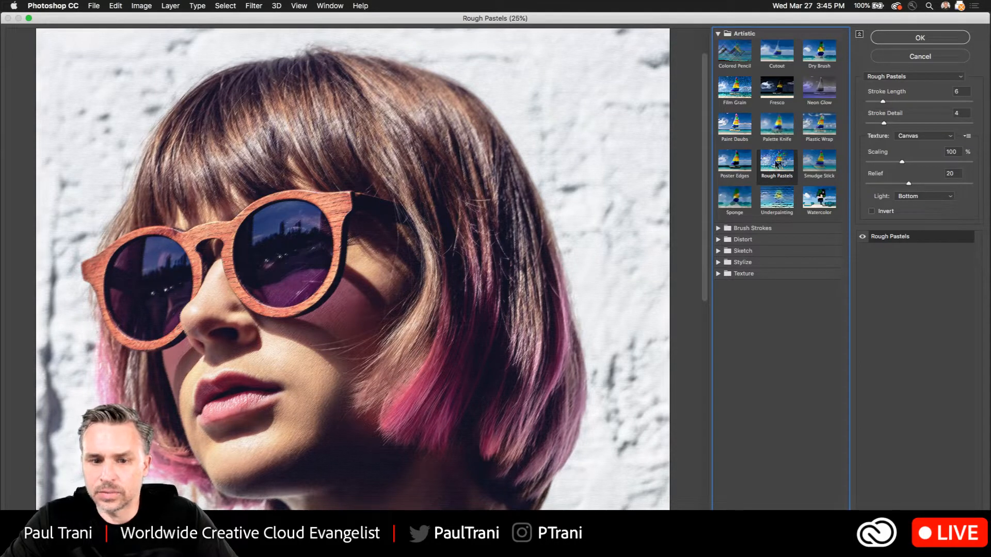
{"action": "left_click", "coordinate": [260, 271]}
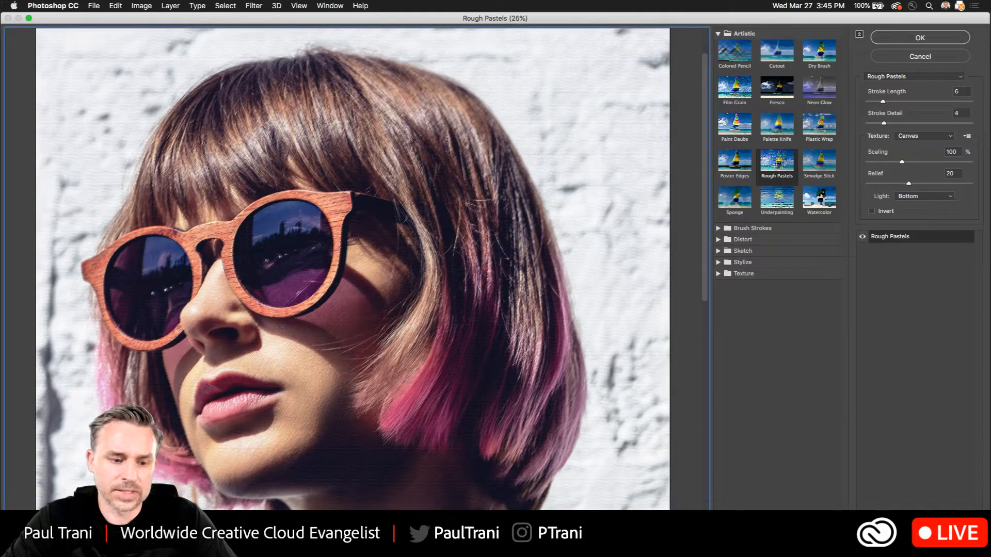
{"action": "key", "text": "super+plus"}
{"action": "key", "text": "super+plus"}
{"action": "key", "text": "super+plus"}
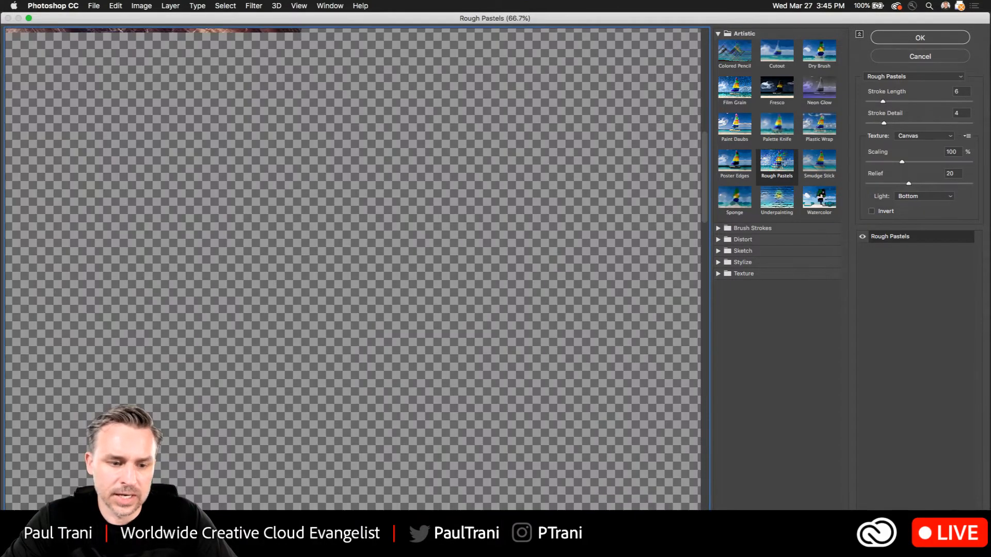
{"action": "key", "text": "super+plus"}
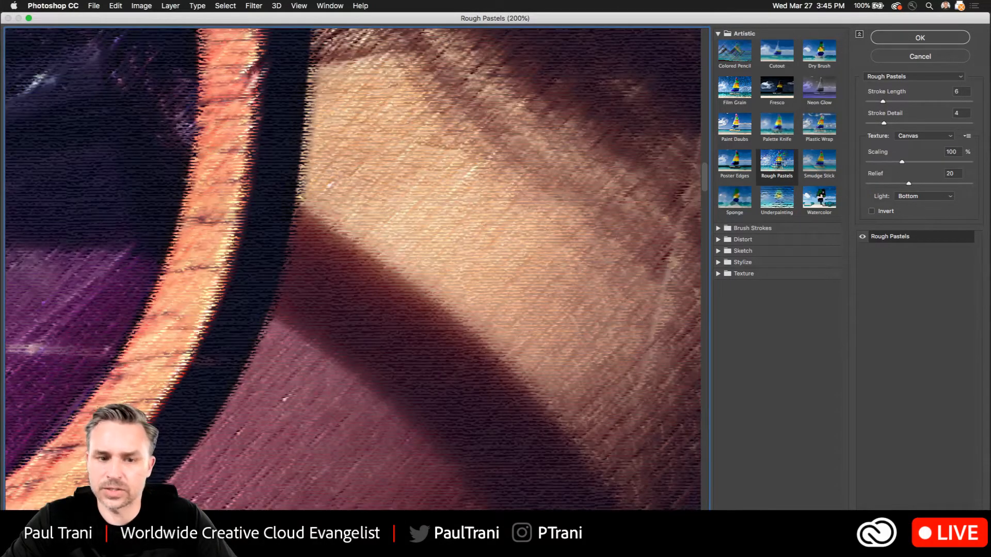
{"action": "key", "text": "super+plus"}
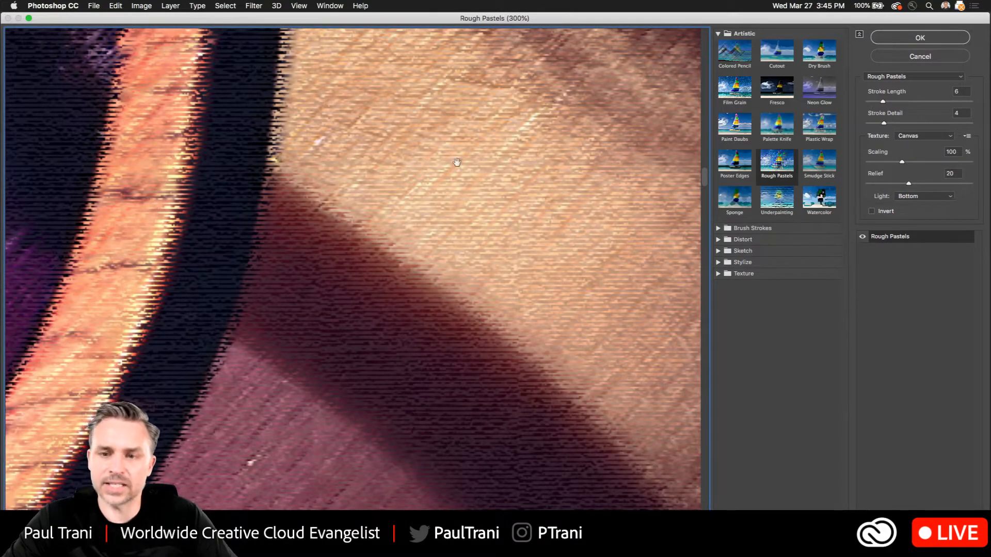
{"action": "left_click", "coordinate": [920, 57]}
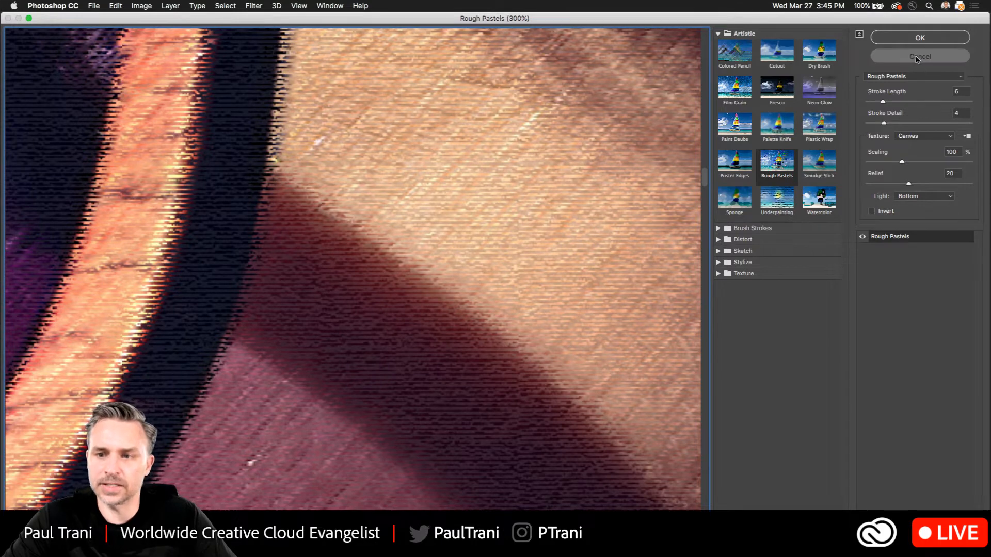
Step: Rename the upper Layer 0 to "portrait" and convert it to a smart object
{"action": "double_click", "coordinate": [887, 142]}
{"action": "key", "text": "BackSpace"}
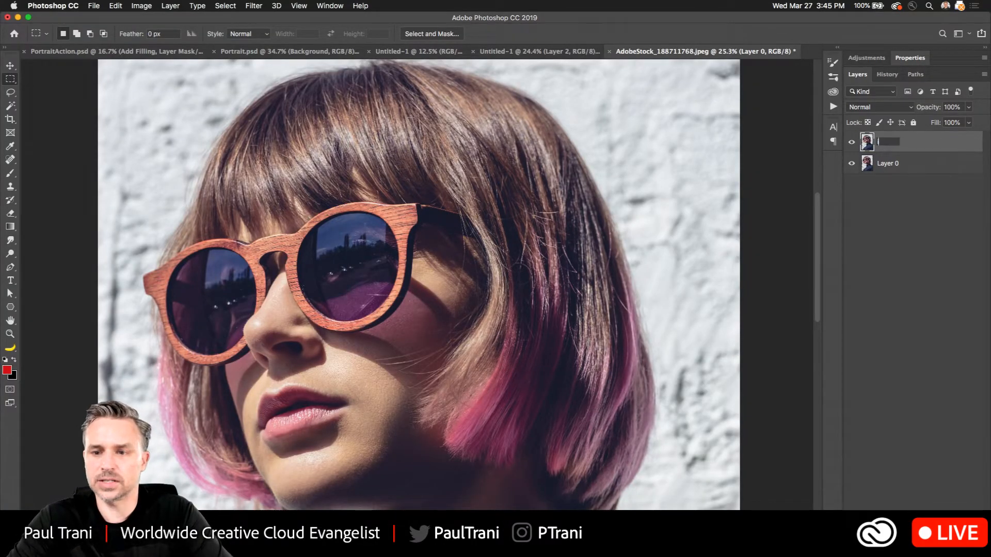
{"action": "type", "text": "portrait"}
{"action": "key", "text": "Return"}
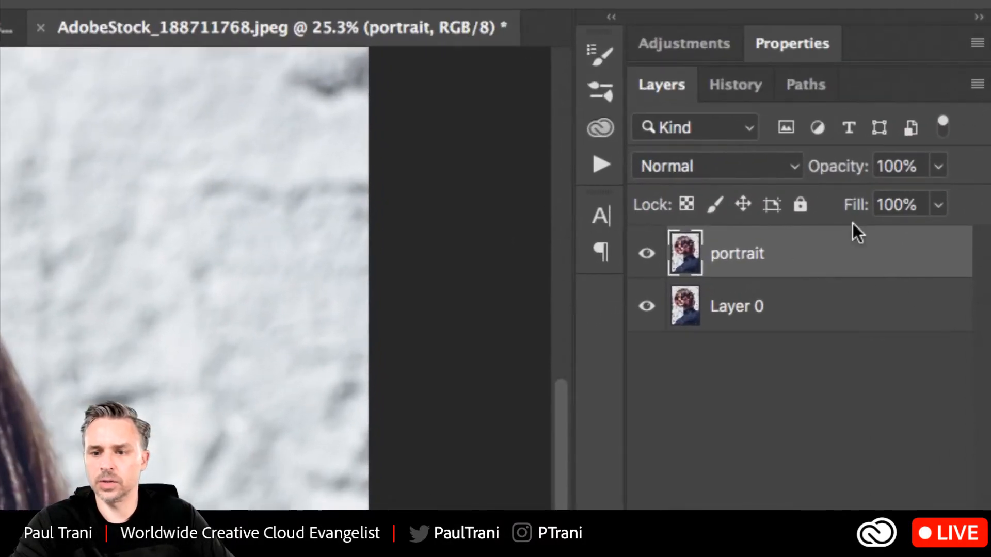
{"action": "right_click", "coordinate": [935, 141]}
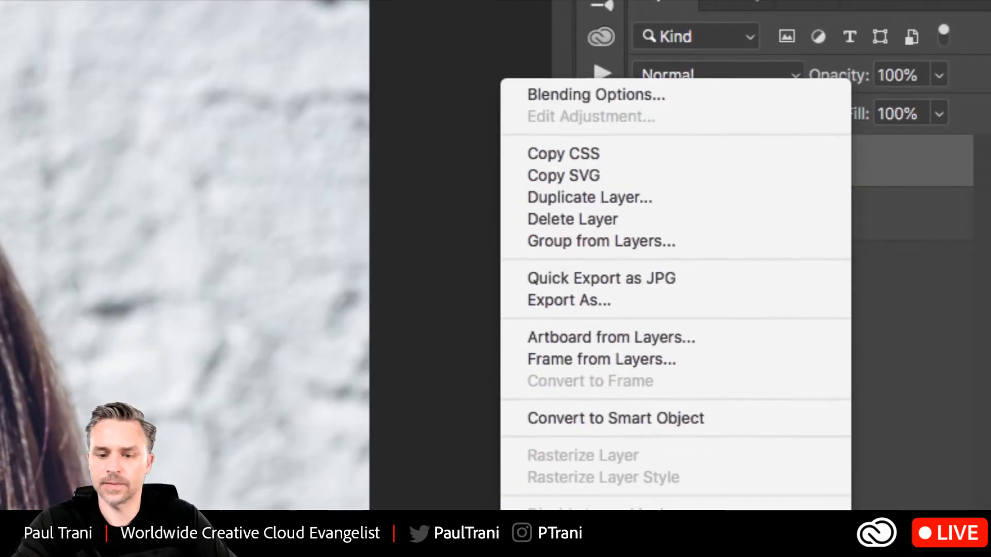
{"action": "left_click", "coordinate": [730, 422]}
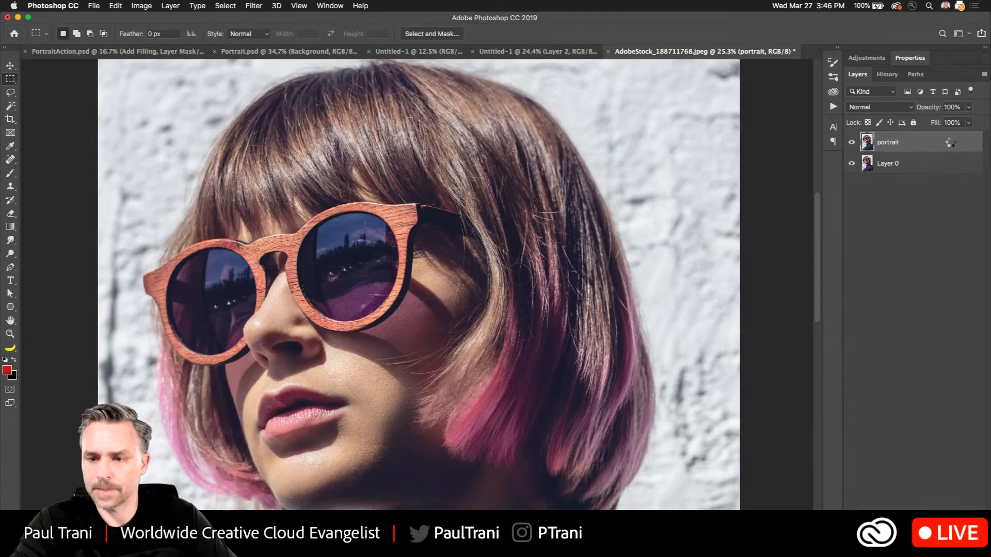
Step: Resample the image to a resolution of 72 pixels/inch
{"action": "left_click", "coordinate": [134, 6]}
{"action": "left_click", "coordinate": [149, 88]}
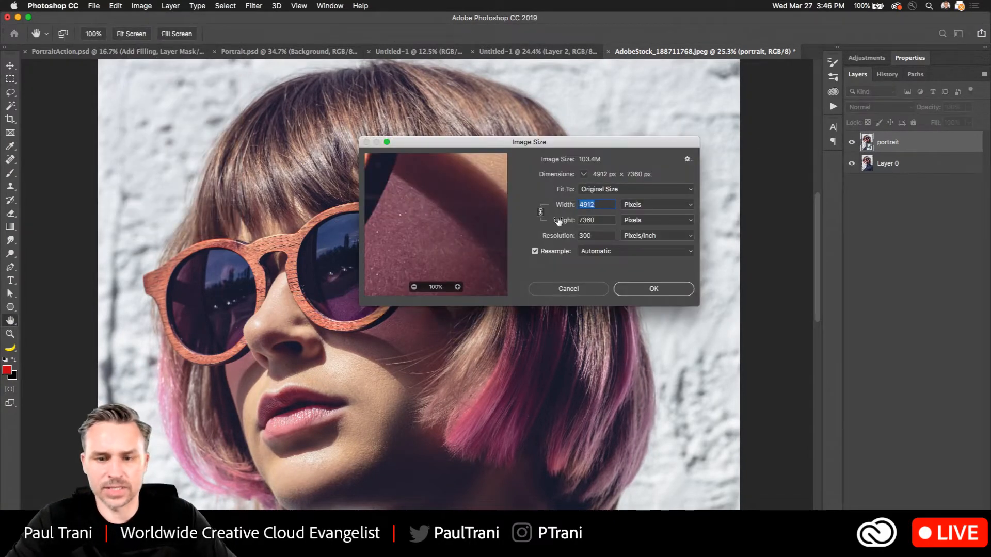
{"action": "double_click", "coordinate": [587, 236]}
{"action": "type", "text": "72"}
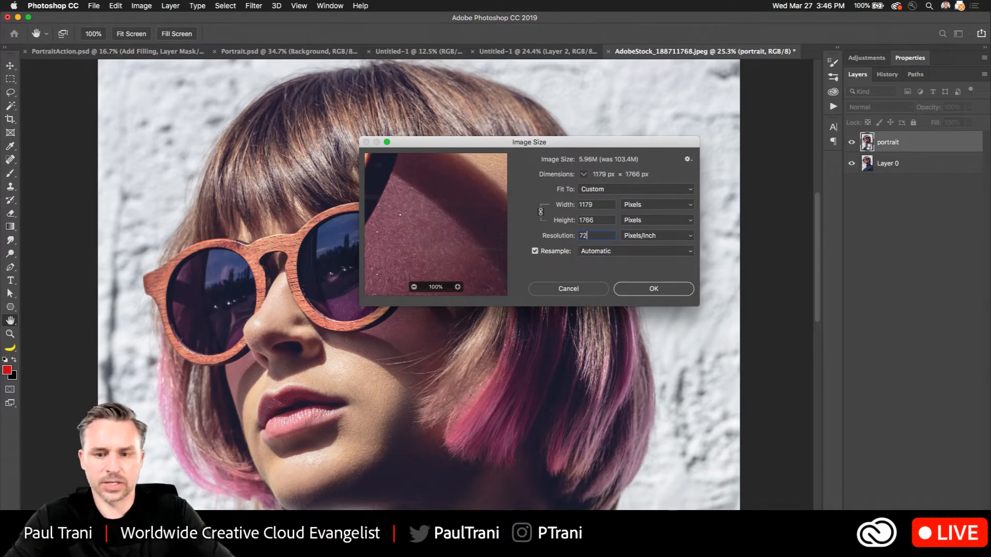
{"action": "left_click", "coordinate": [651, 292]}
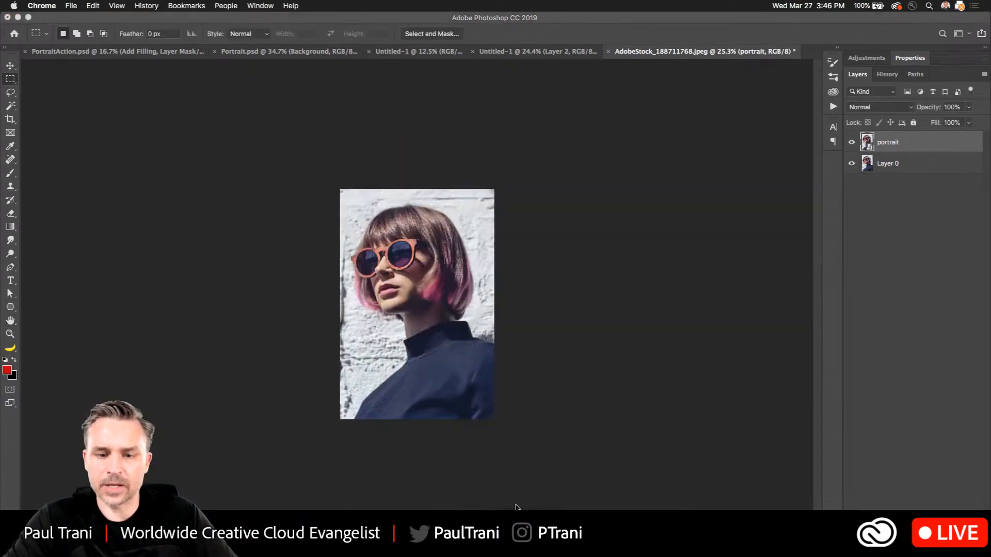
Step: Switch to Chrome to review the contest entry instructions, highlight the hashtag #PickaPortraitStyle, and return to Photoshop
{"action": "key", "text": "super+Tab"}
{"action": "scroll", "coordinate": [429, 173], "scroll_direction": "up", "scroll_amount": 2}
{"action": "scroll", "coordinate": [429, 173], "scroll_direction": "up", "scroll_amount": 10}
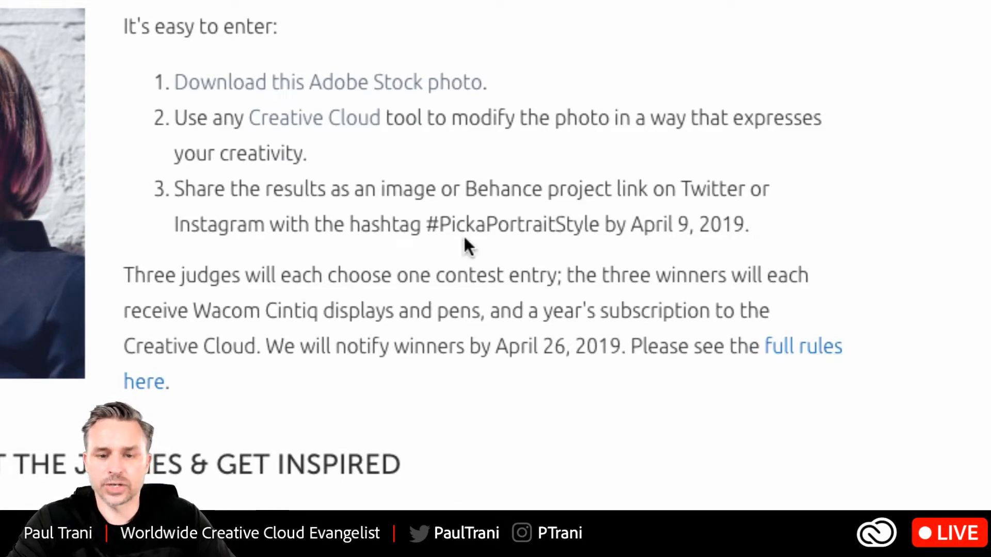
{"action": "left_click_drag", "start_coordinate": [431, 220], "coordinate": [599, 219]}
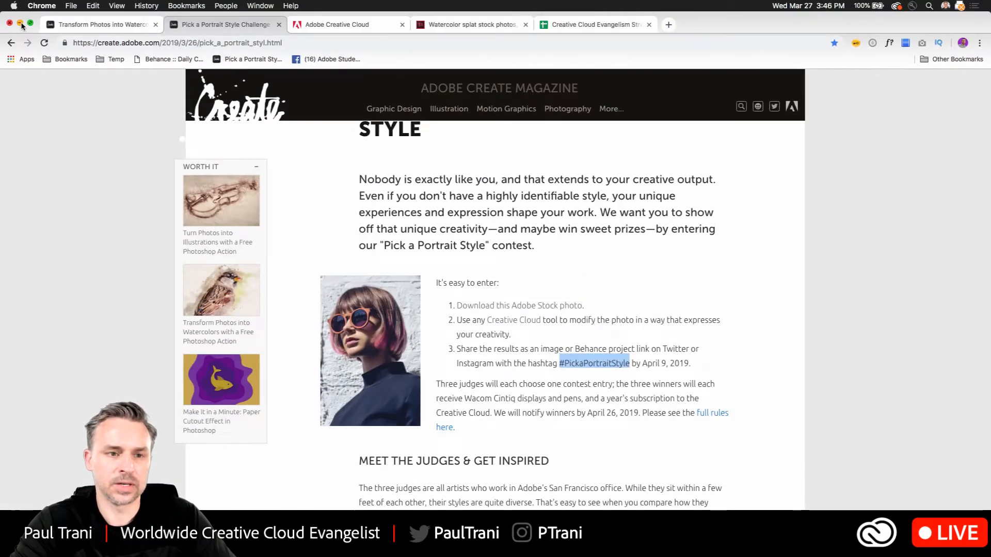
{"action": "left_click", "coordinate": [19, 22]}
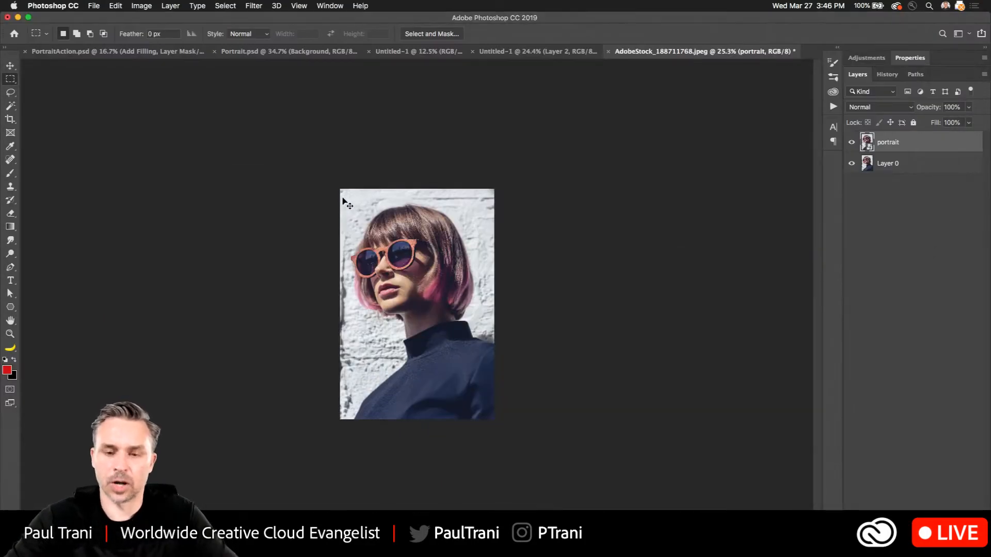
Step: Try the Paint Daubs filter on the resized portrait at 100% and leave the Filter Gallery without applying it
{"action": "key", "text": "super+1"}
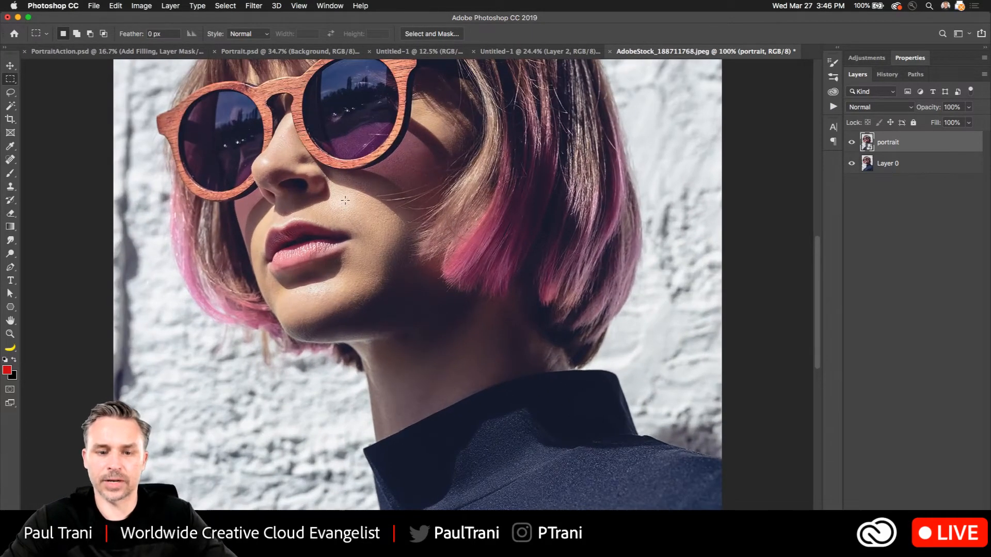
{"action": "scroll", "coordinate": [346, 200], "scroll_direction": "up", "scroll_amount": 5}
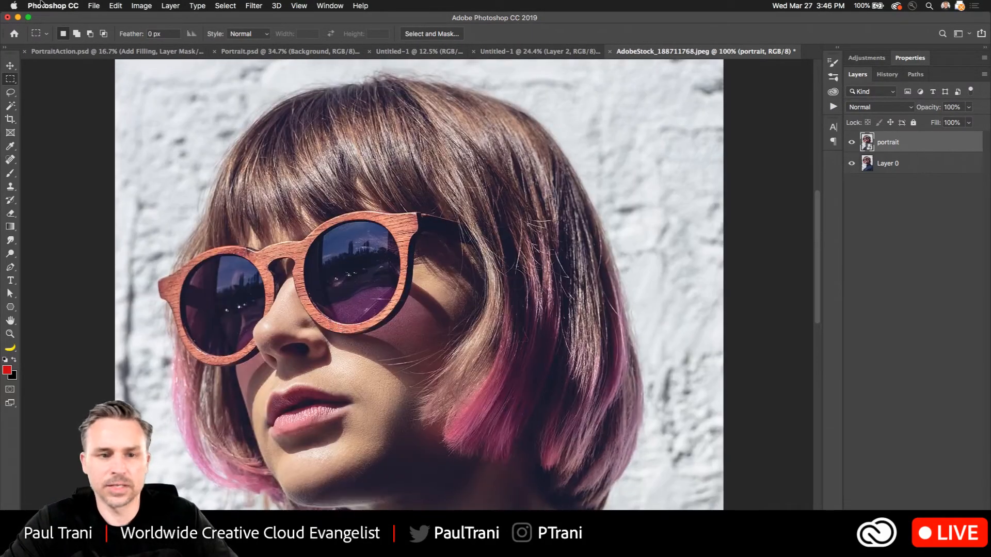
{"action": "left_click", "coordinate": [262, 6]}
{"action": "left_click", "coordinate": [264, 52]}
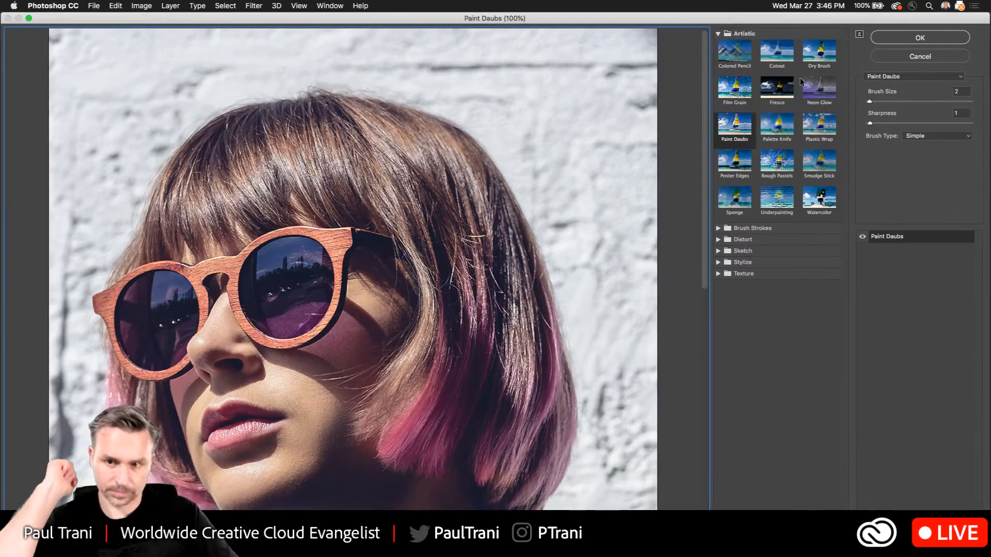
{"action": "left_click", "coordinate": [733, 130]}
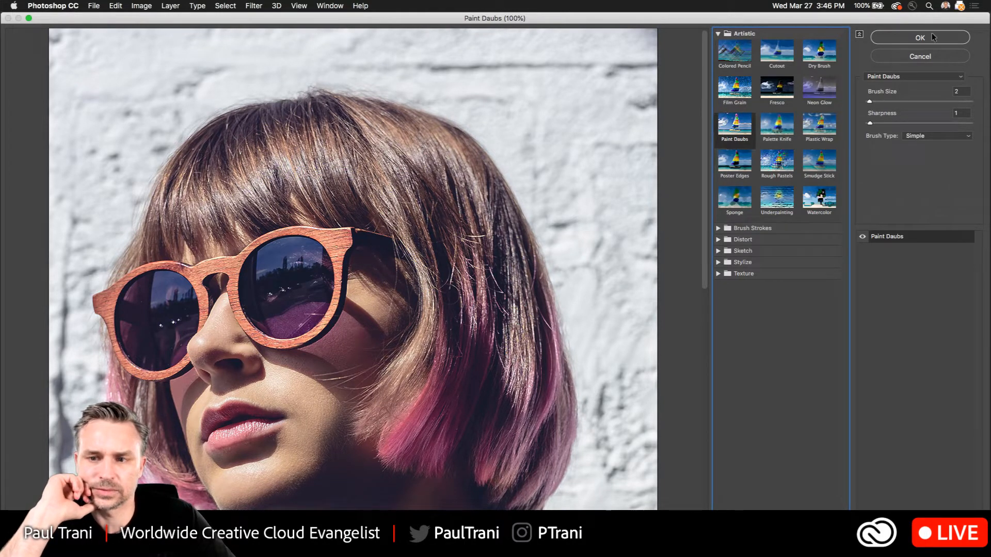
{"action": "left_click", "coordinate": [918, 56]}
Step: Rasterize the portrait layer and convert it to a smart object again at the reduced image size
{"action": "right_click", "coordinate": [907, 146]}
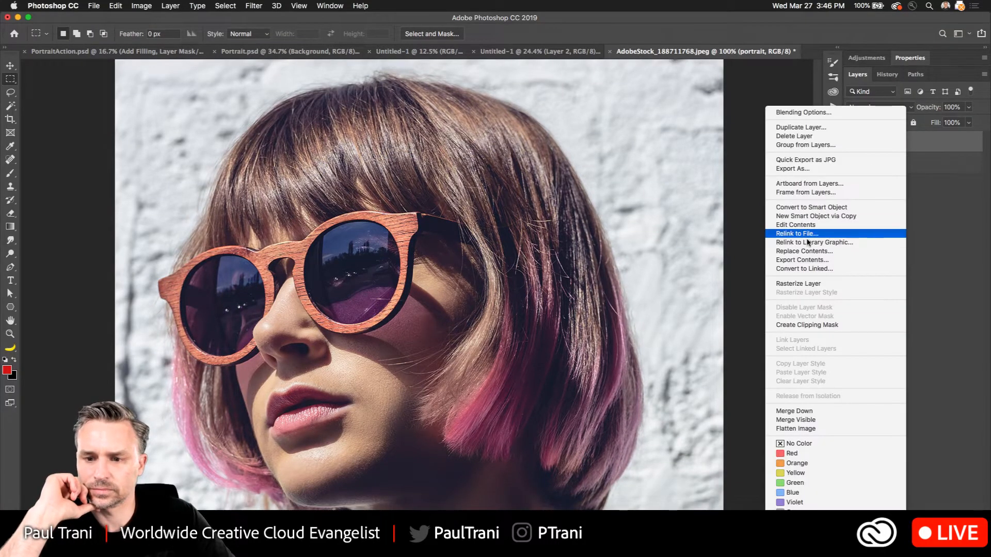
{"action": "key", "text": "Escape"}
{"action": "right_click", "coordinate": [901, 144]}
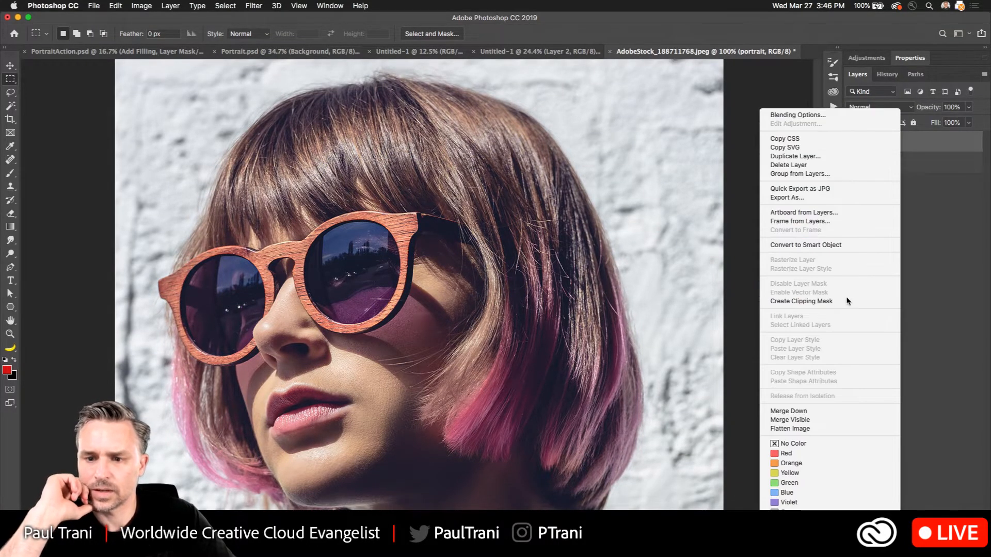
{"action": "left_click", "coordinate": [840, 247]}
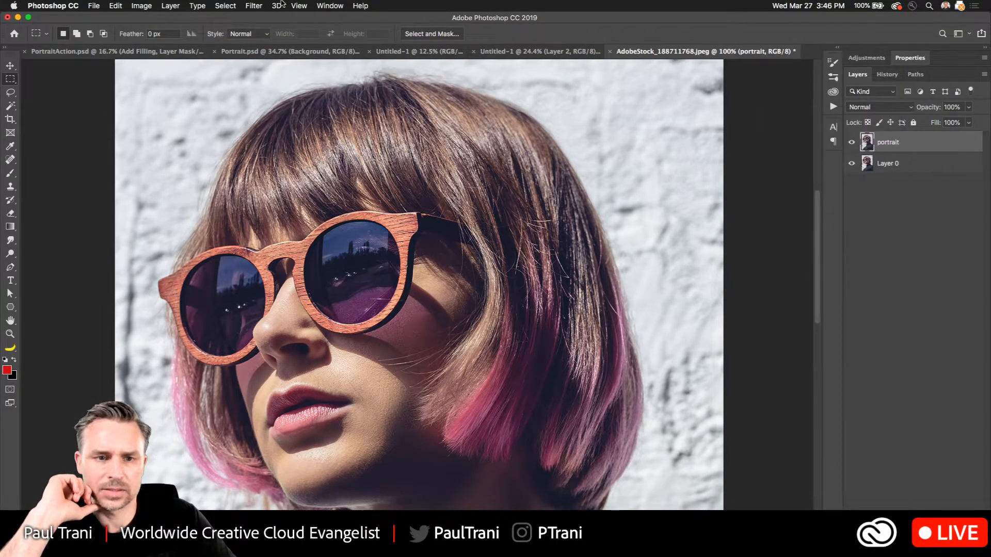
Step: Apply the Rough Pastels filter with the Canvas texture to the portrait smart object through the Filter Gallery
{"action": "left_click", "coordinate": [253, 5]}
{"action": "left_click", "coordinate": [271, 50]}
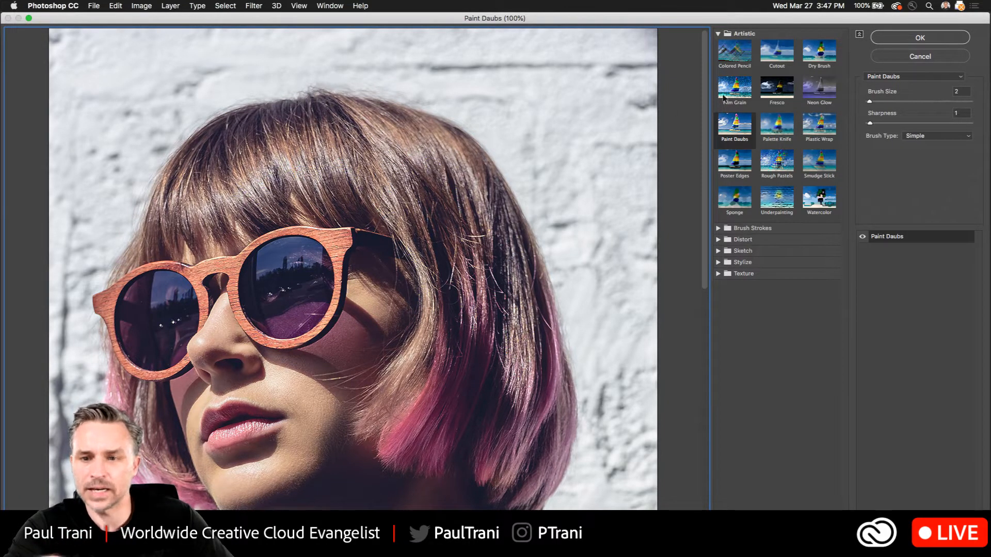
{"action": "left_click", "coordinate": [734, 130]}
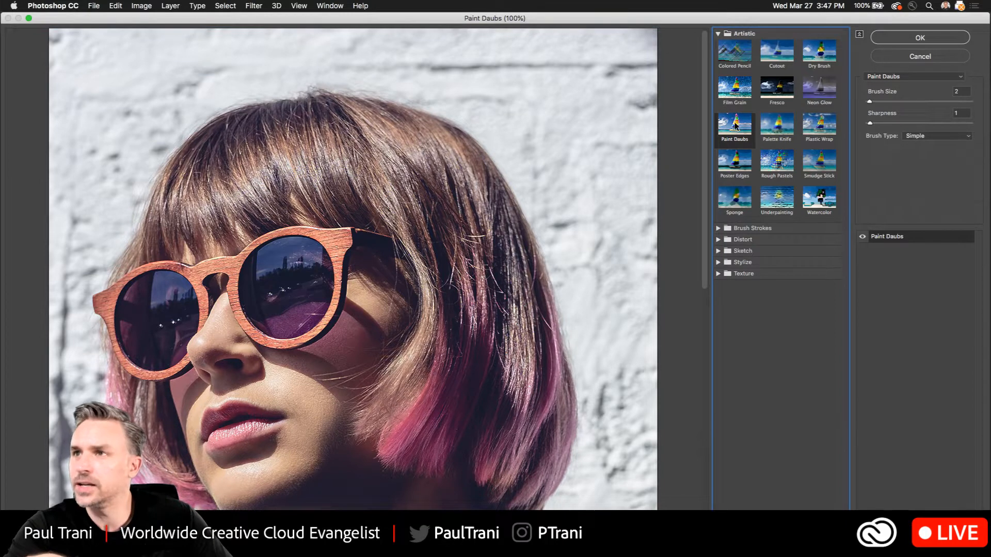
{"action": "scroll", "coordinate": [253, 265], "scroll_direction": "down", "scroll_amount": 2}
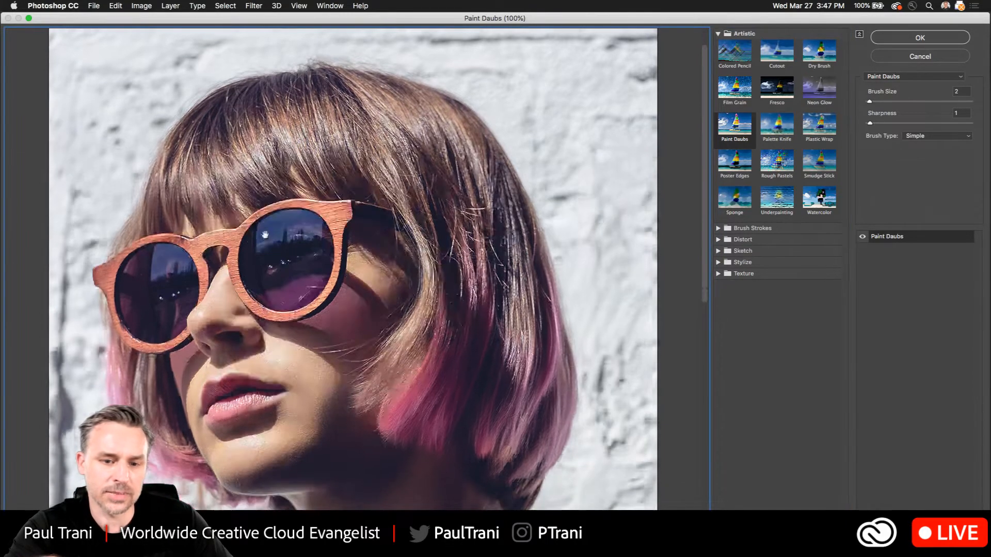
{"action": "left_click", "coordinate": [777, 163]}
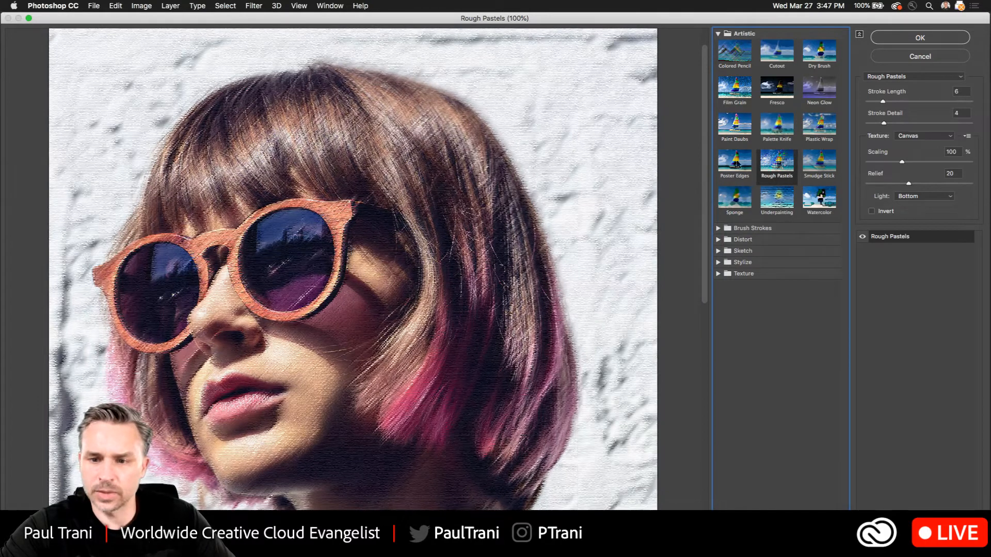
{"action": "left_click", "coordinate": [920, 37]}
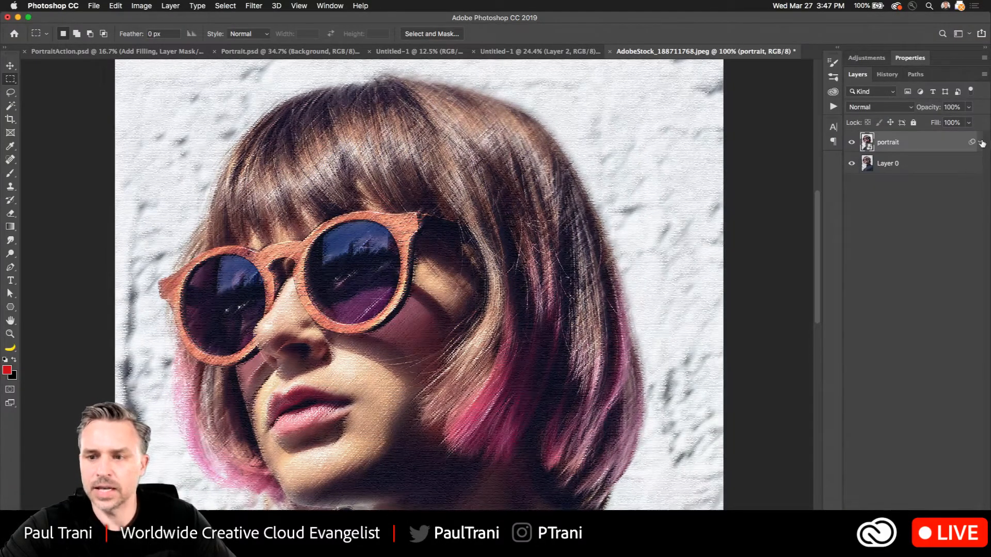
Step: Expand the portrait layer's smart filters and compare the image with the Filter Gallery effect off and on
{"action": "left_click", "coordinate": [981, 143]}
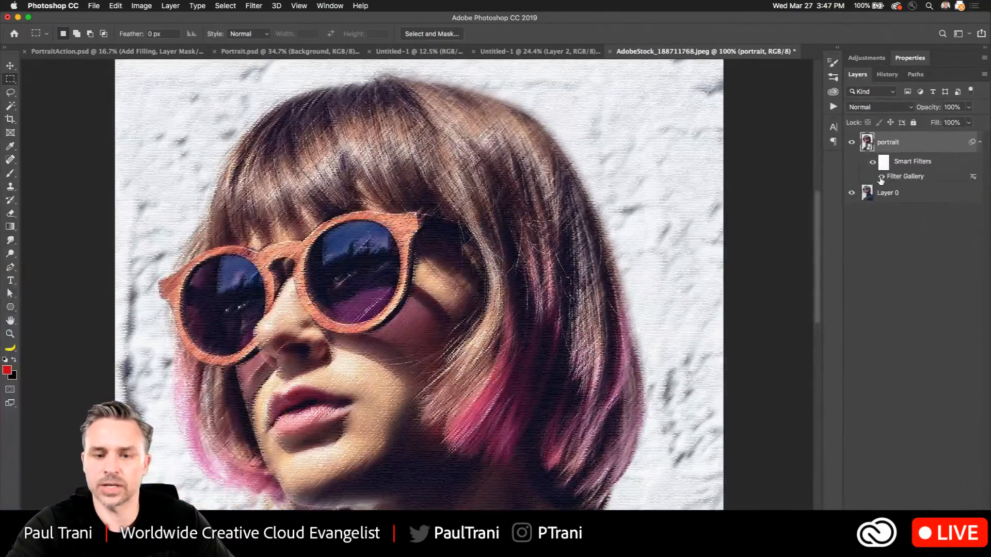
{"action": "left_click", "coordinate": [881, 178]}
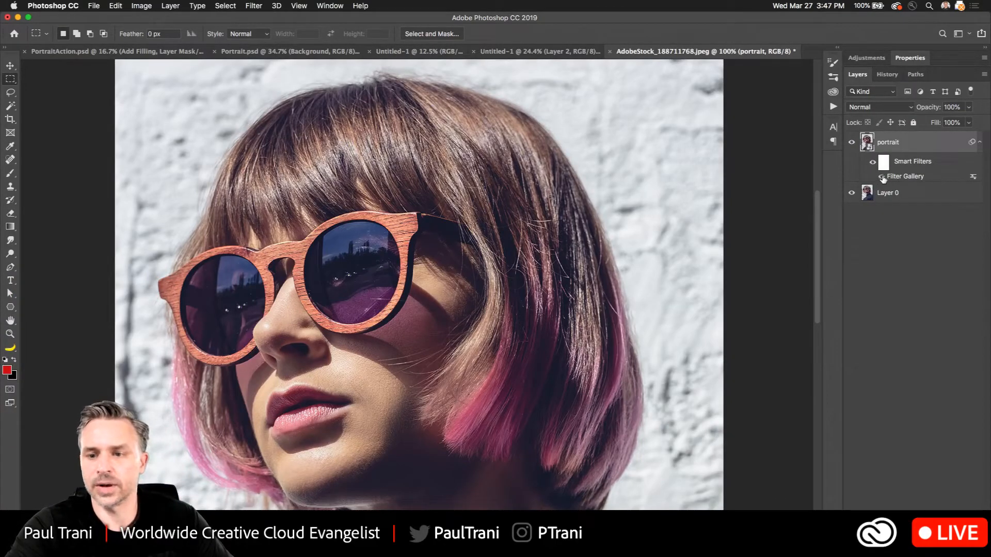
{"action": "left_click", "coordinate": [881, 177]}
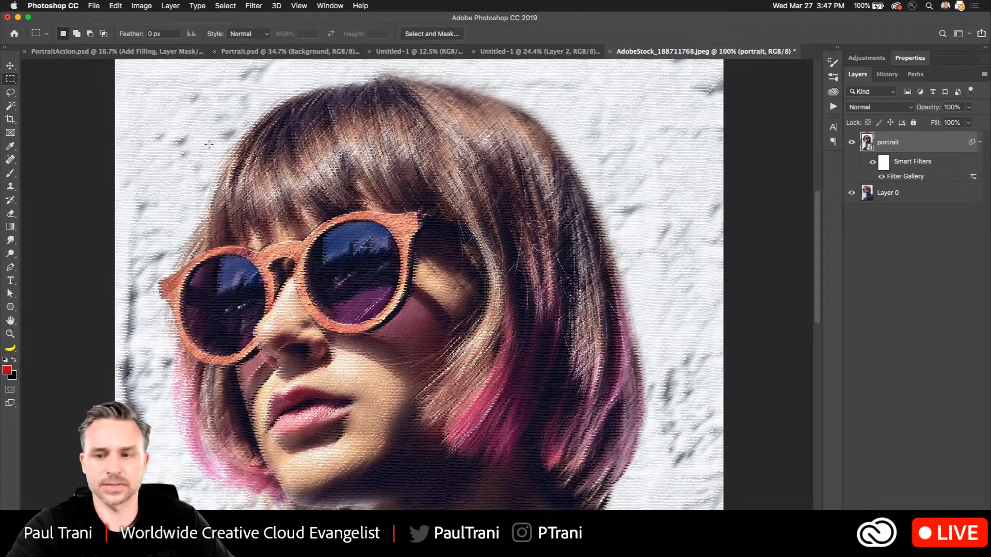
Step: Duplicate Layer 0 beneath the filtered portrait
{"action": "left_click", "coordinate": [928, 200]}
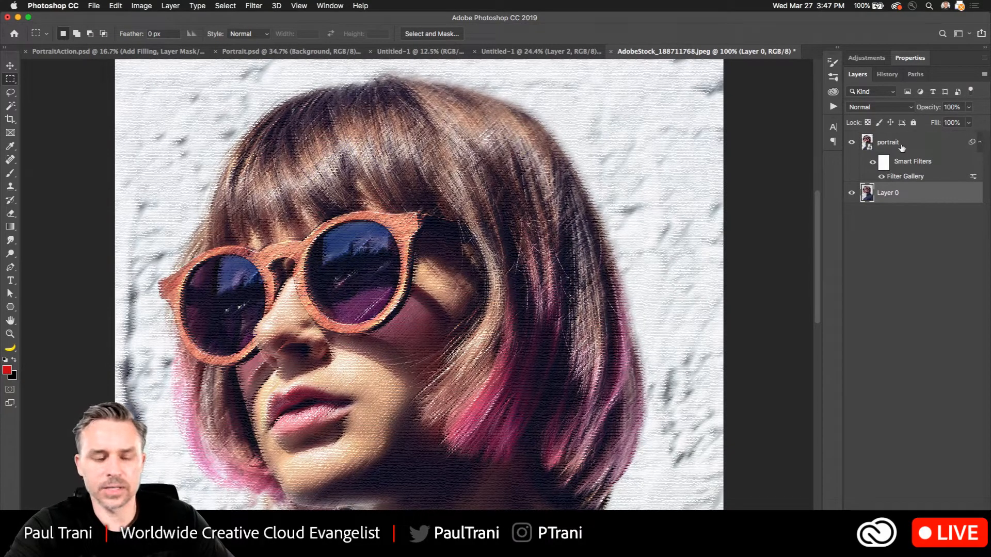
{"action": "key", "text": "super+j"}
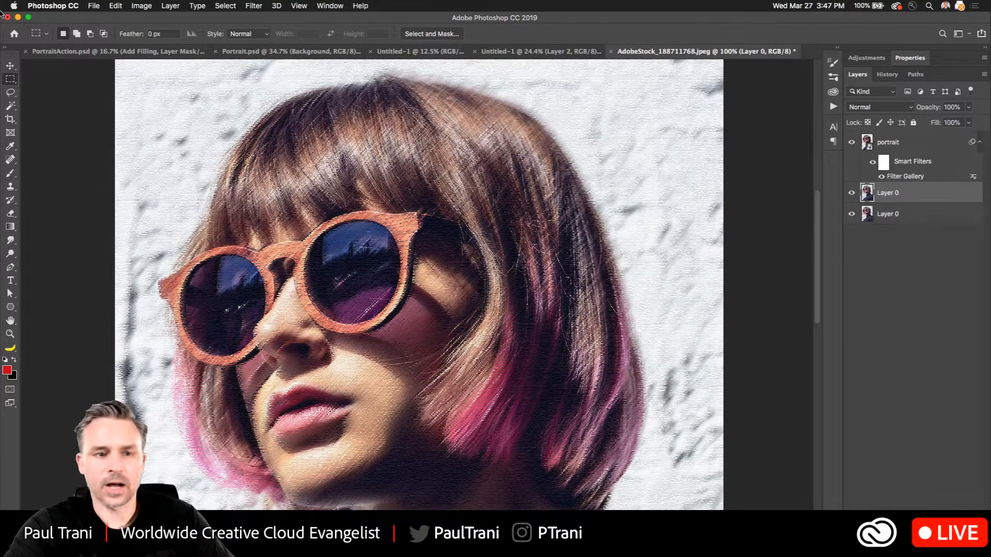
{"action": "left_click", "coordinate": [10, 92]}
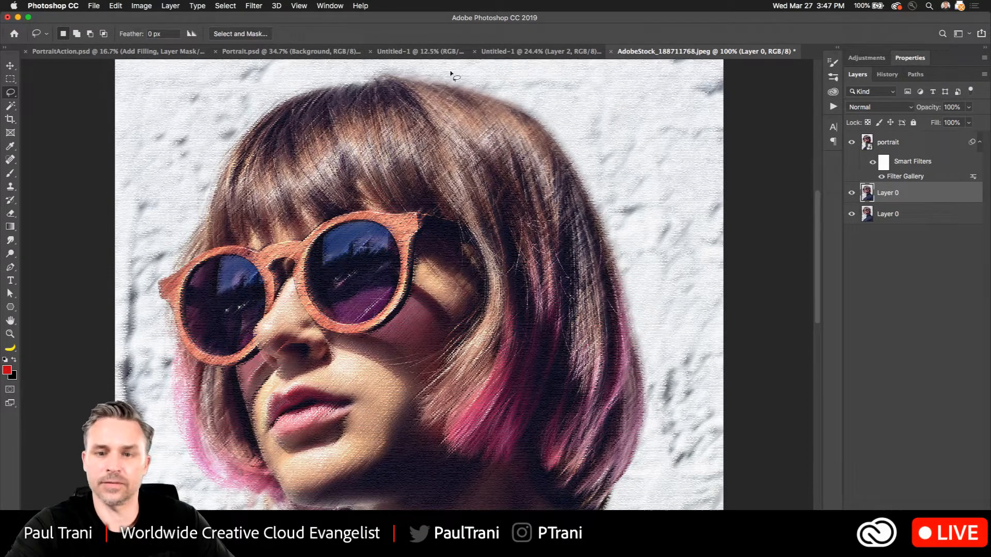
Step: Clear the library search and place the abstract pink and yellow watercolor from the Nature library above the upper Layer 0
{"action": "left_click", "coordinate": [837, 48]}
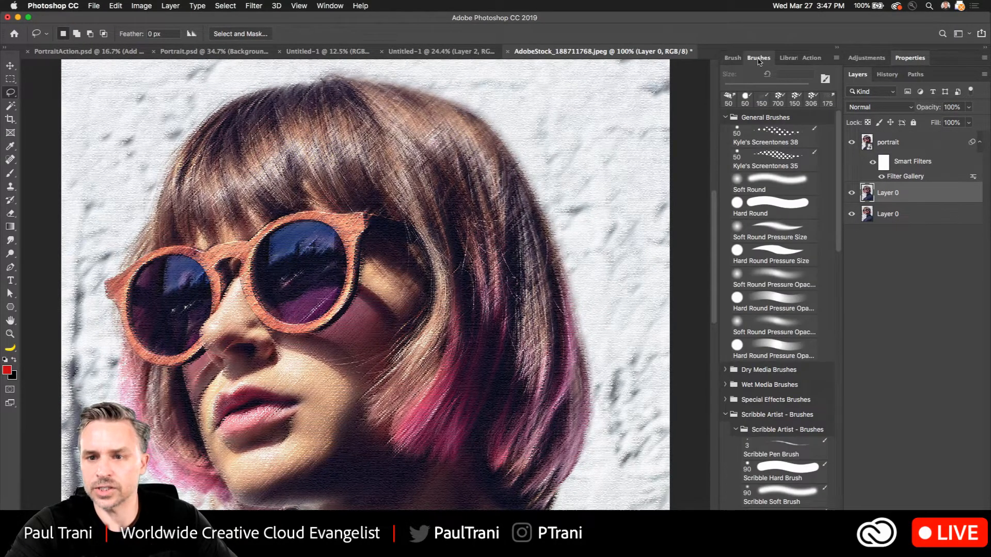
{"action": "left_click", "coordinate": [796, 61]}
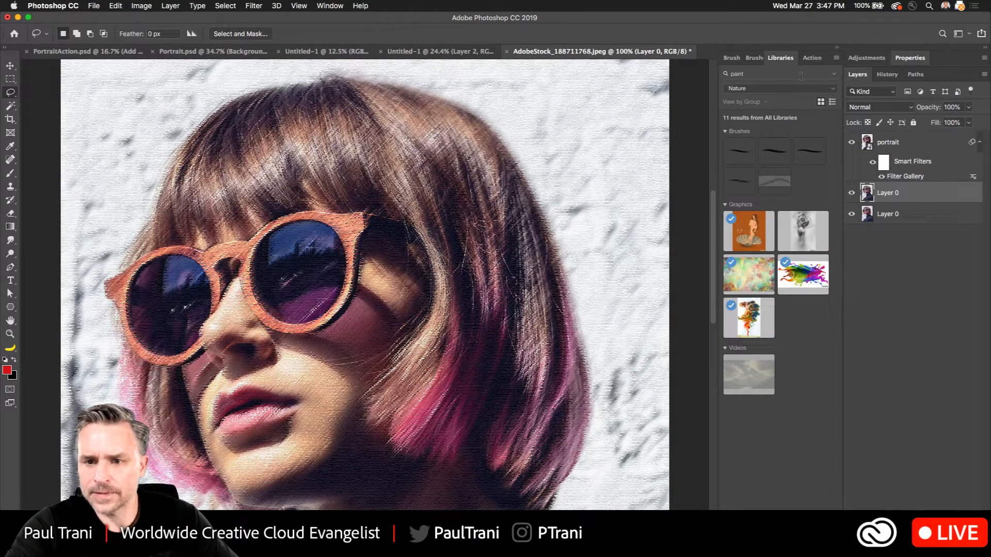
{"action": "left_click", "coordinate": [826, 75]}
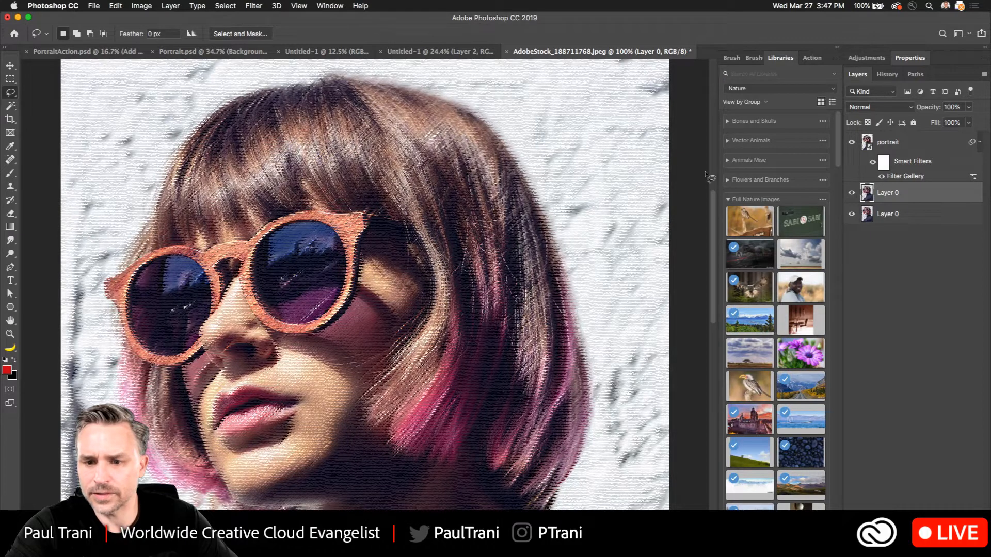
{"action": "left_click", "coordinate": [726, 199]}
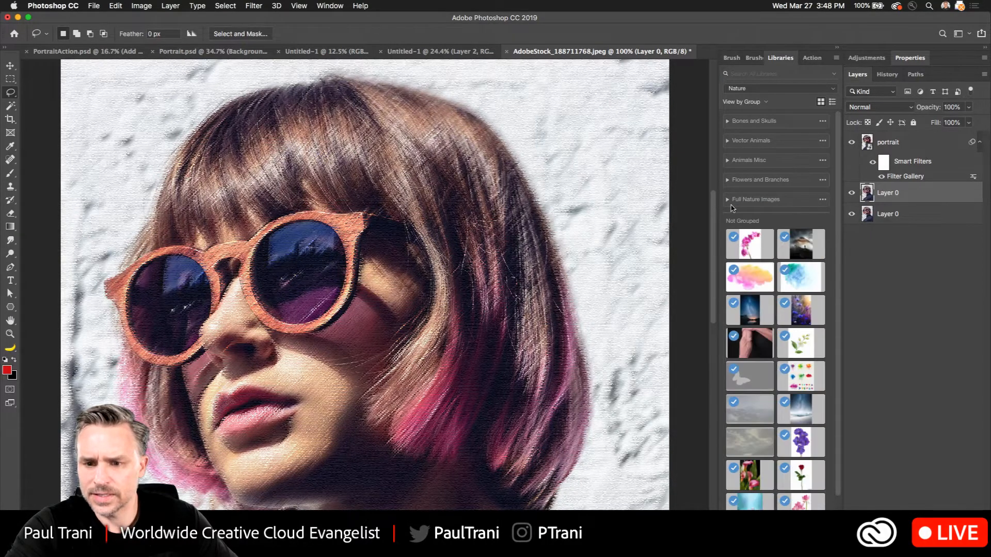
{"action": "left_click_drag", "start_coordinate": [750, 277], "coordinate": [311, 247]}
{"action": "key", "text": "Return"}
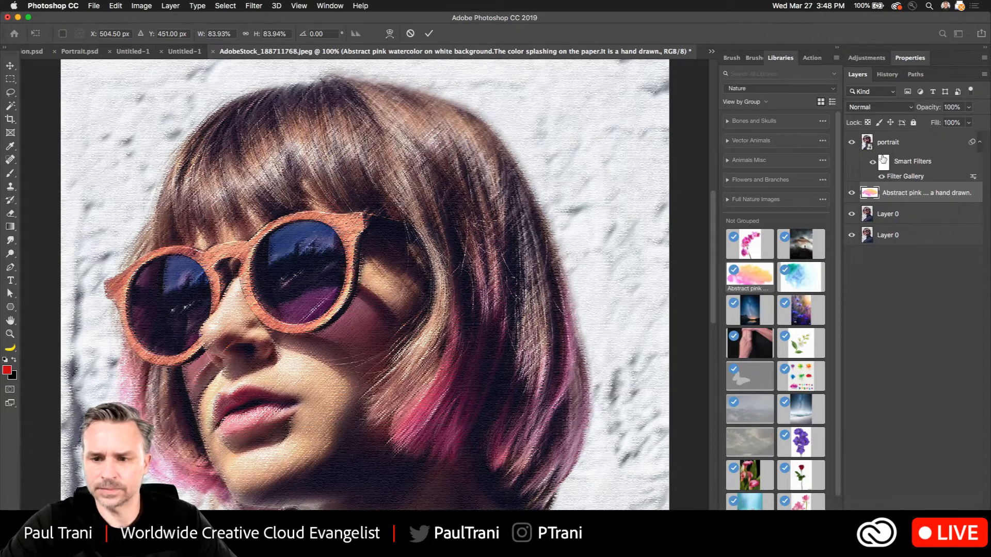
Step: Hide the portrait layer and move the pink watercolor down and to the right over the face area
{"action": "left_click", "coordinate": [851, 142]}
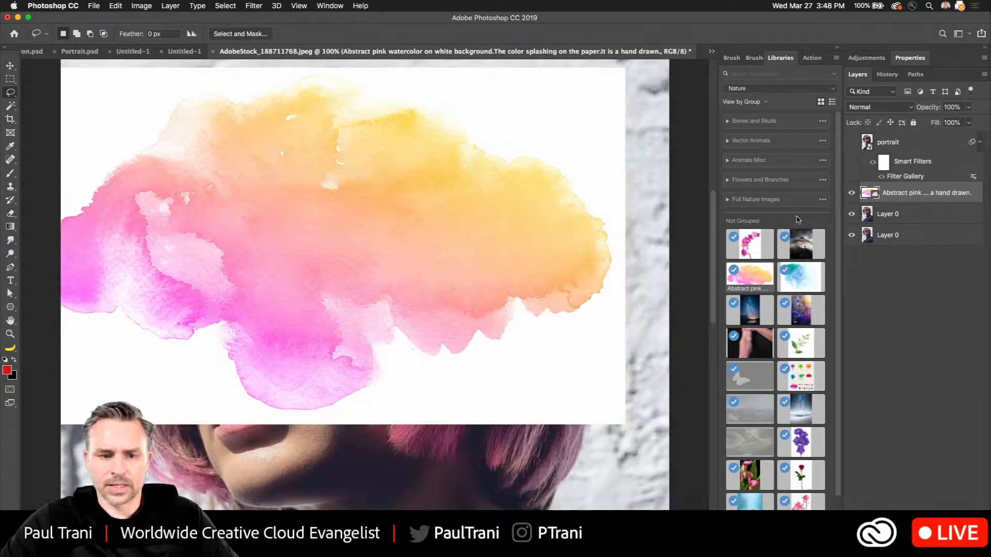
{"action": "left_click", "coordinate": [10, 65]}
{"action": "mouse_move", "coordinate": [279, 262]}
{"action": "left_mouse_down"}
{"action": "mouse_move", "coordinate": [296, 276]}
{"action": "mouse_move", "coordinate": [294, 323]}
{"action": "left_mouse_up"}
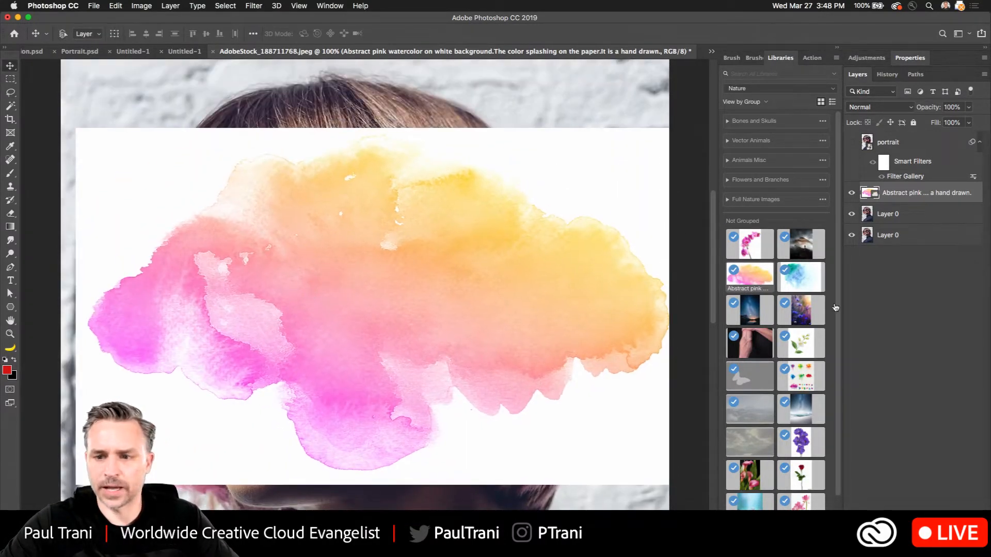
Step: Add a new layer directly beneath the pink watercolor and fill the whole canvas with white at 100% opacity
{"action": "left_click", "coordinate": [912, 219]}
{"action": "key", "text": "super+shift+alt+n"}
{"action": "key", "text": "i"}
{"action": "key", "text": "super+a"}
{"action": "key", "text": "shift+BackSpace"}
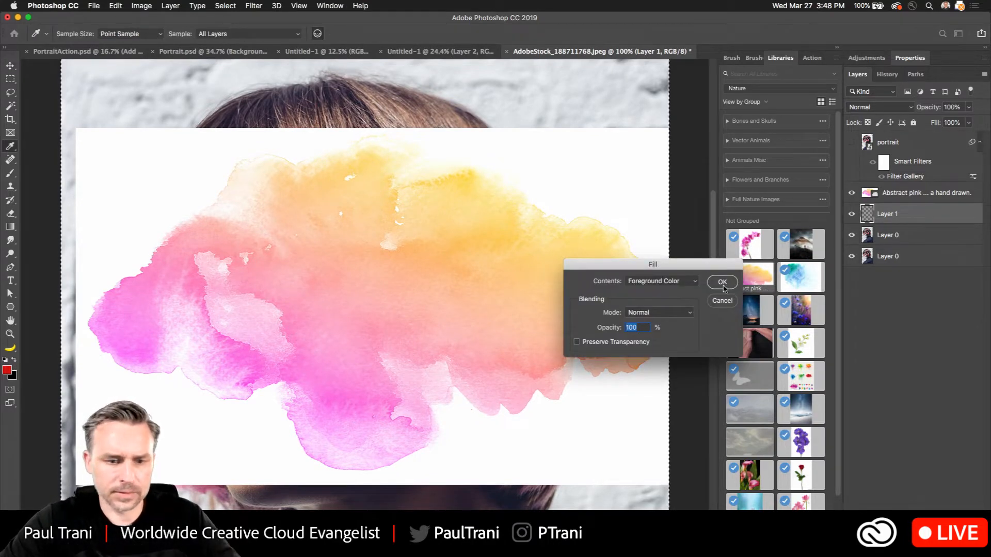
{"action": "key", "text": "Escape"}
{"action": "key", "text": "v"}
{"action": "key", "text": "d"}
{"action": "key", "text": "x"}
{"action": "key", "text": "shift+BackSpace"}
{"action": "key", "text": "Return"}
{"action": "key", "text": "super+d"}
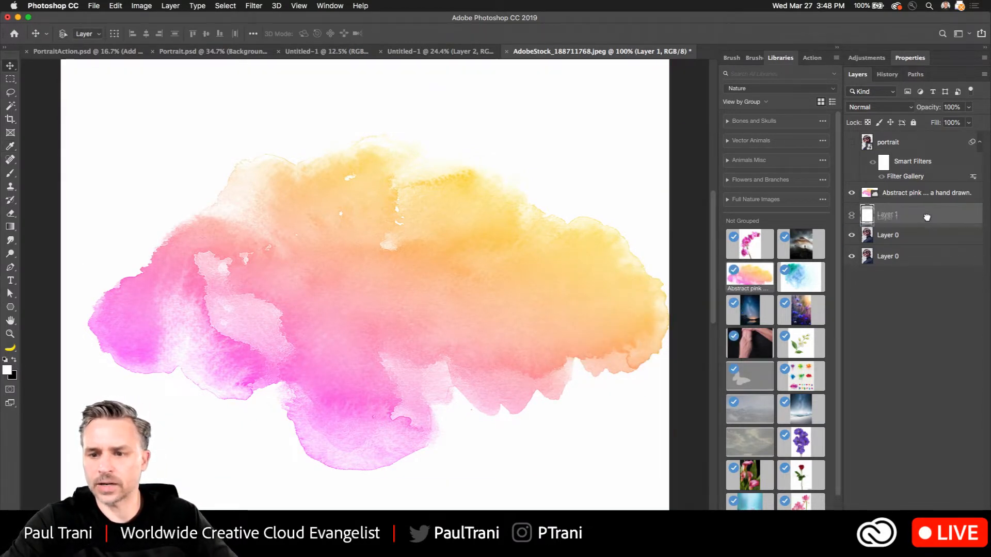
Step: Move the upper Layer 0 above the pink watercolor and hide it, with the portrait layer shown and selected
{"action": "left_click_drag", "start_coordinate": [889, 235], "coordinate": [854, 189]}
{"action": "left_click", "coordinate": [852, 193]}
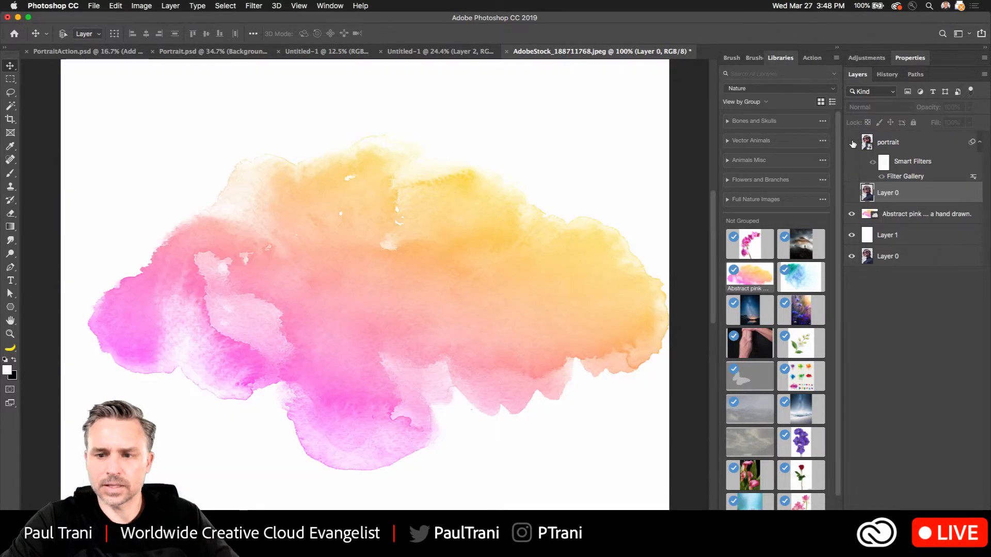
{"action": "left_click", "coordinate": [851, 142]}
{"action": "left_click", "coordinate": [889, 142]}
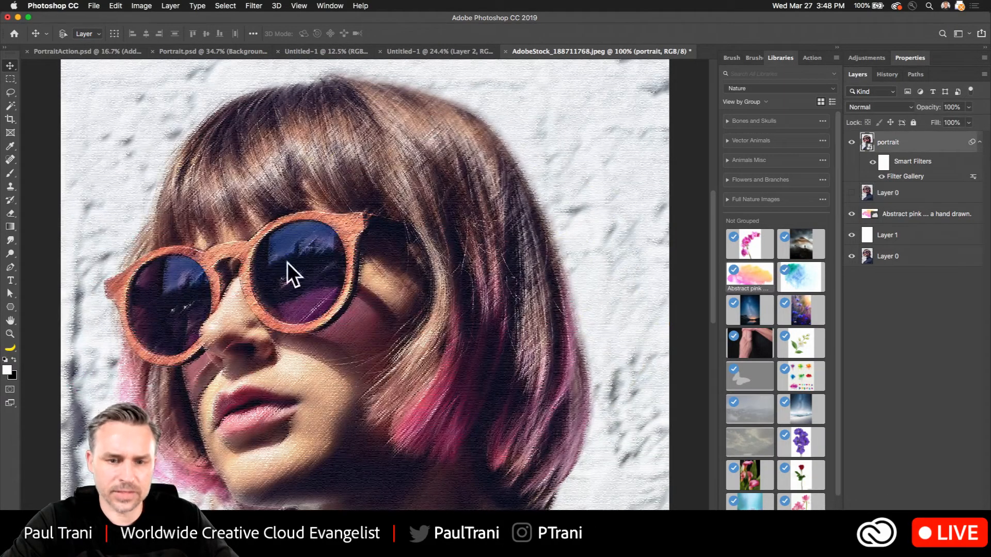
Step: Hide the portrait layer and move the pink watercolor up and slightly left to centre it on the canvas
{"action": "left_click", "coordinate": [852, 143]}
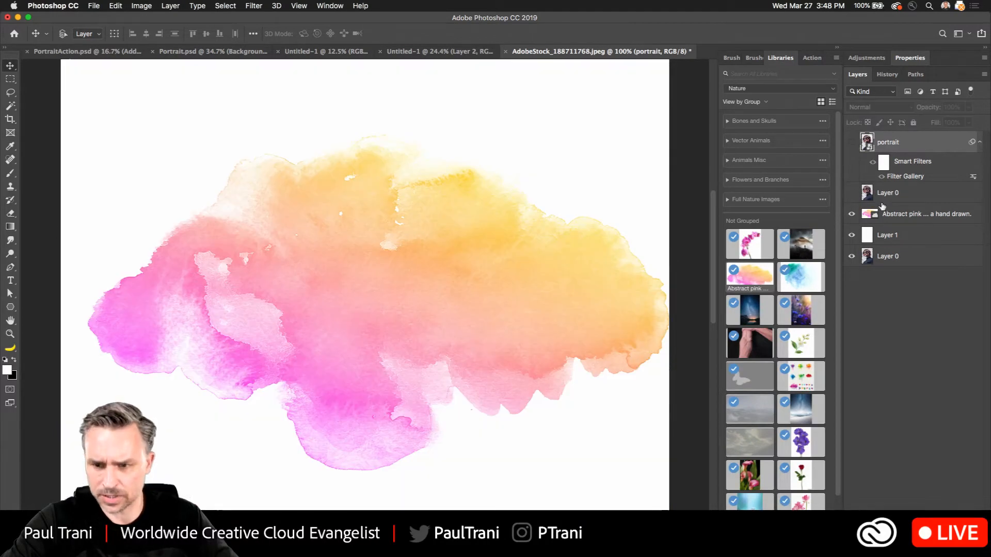
{"action": "left_click", "coordinate": [889, 214]}
{"action": "left_click_drag", "start_coordinate": [420, 310], "coordinate": [399, 268]}
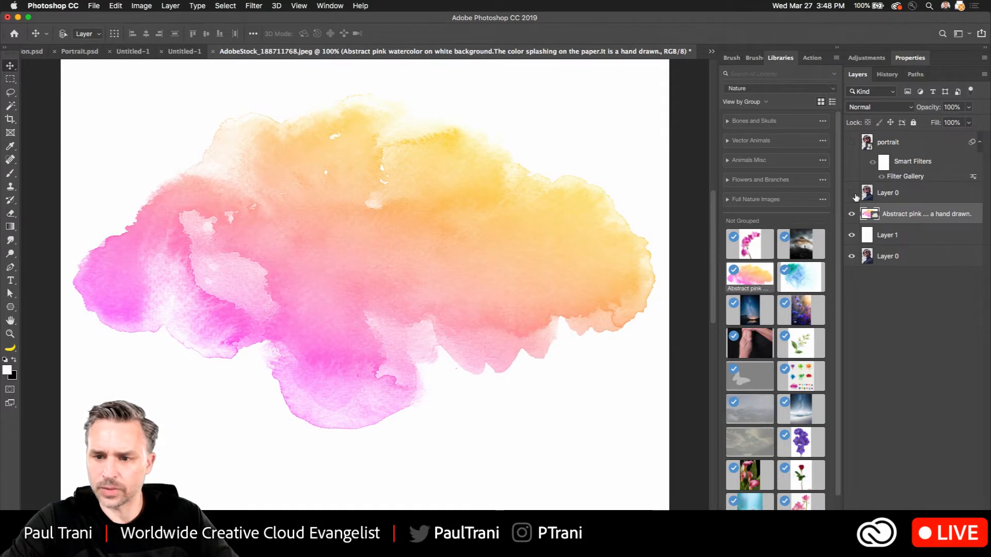
Step: Show the portrait layer, collapse its smart filters, and set its blend mode to Soft Light
{"action": "left_click", "coordinate": [852, 143]}
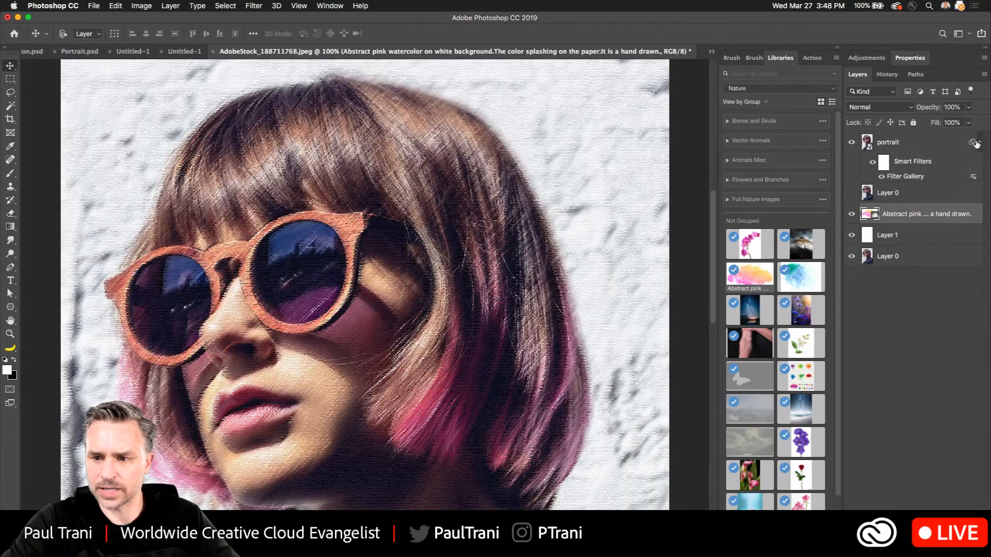
{"action": "left_click", "coordinate": [976, 143]}
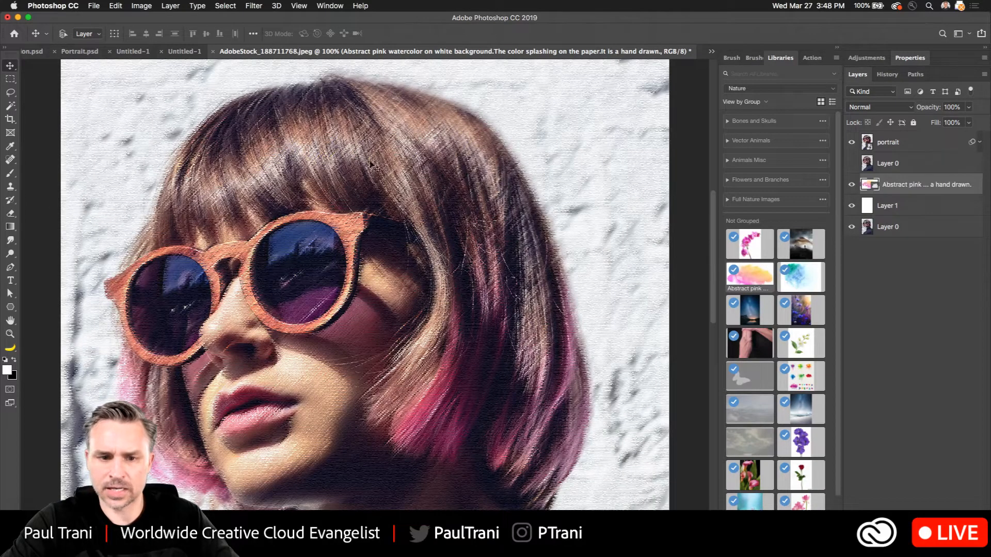
{"action": "left_click", "coordinate": [924, 145]}
{"action": "left_click", "coordinate": [886, 108]}
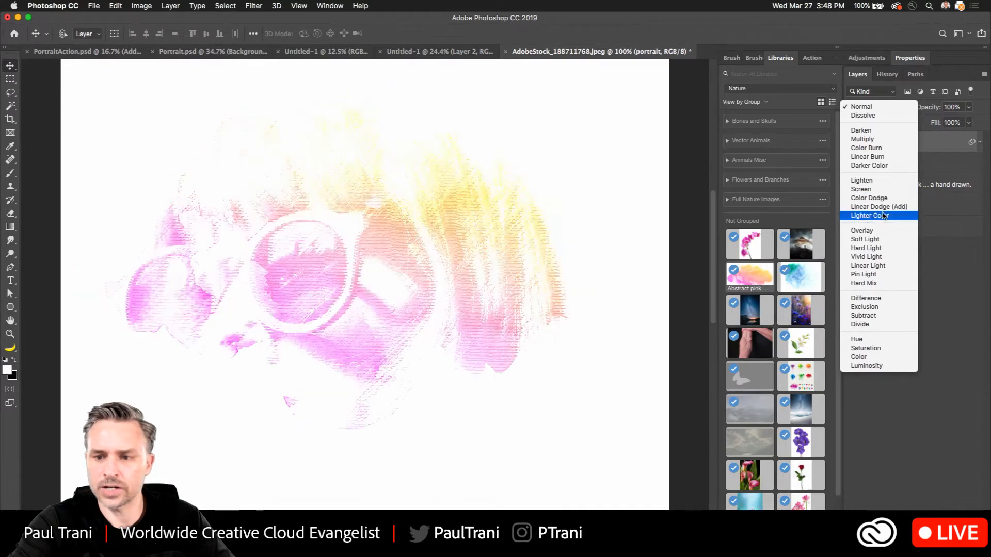
{"action": "left_click", "coordinate": [876, 241]}
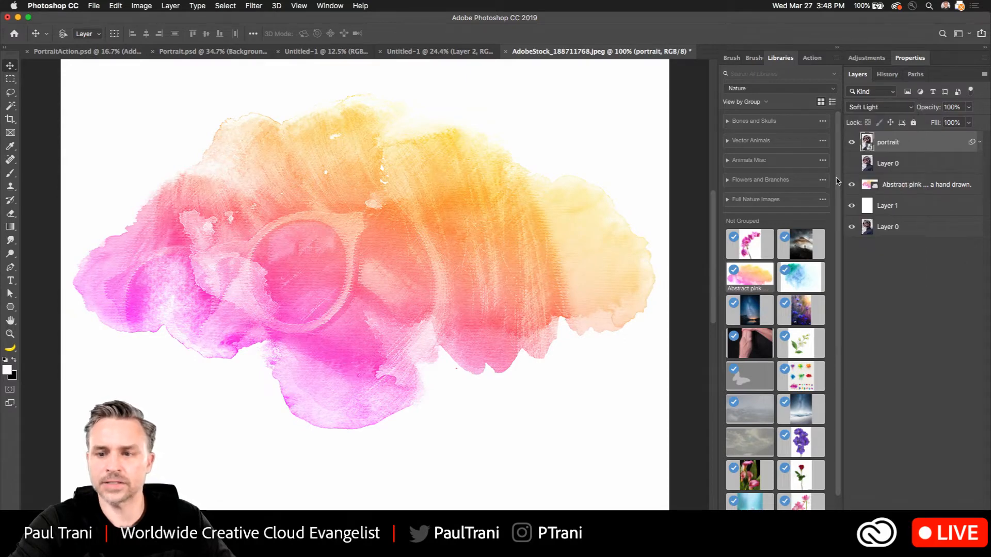
Step: Place the blue abstract watercolor aquarelle background from the library directly above the pink watercolor layer
{"action": "left_click", "coordinate": [888, 187]}
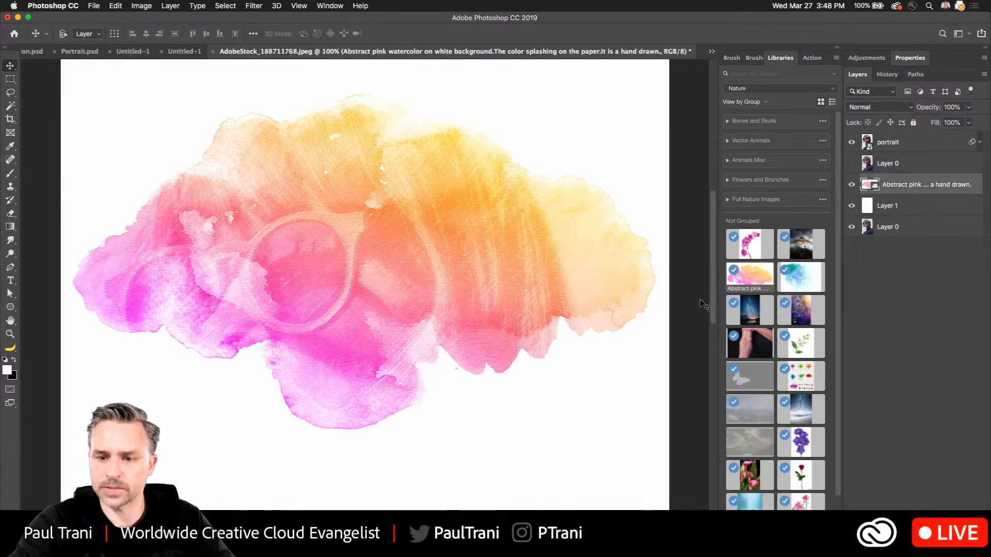
{"action": "left_click_drag", "start_coordinate": [801, 279], "coordinate": [121, 283]}
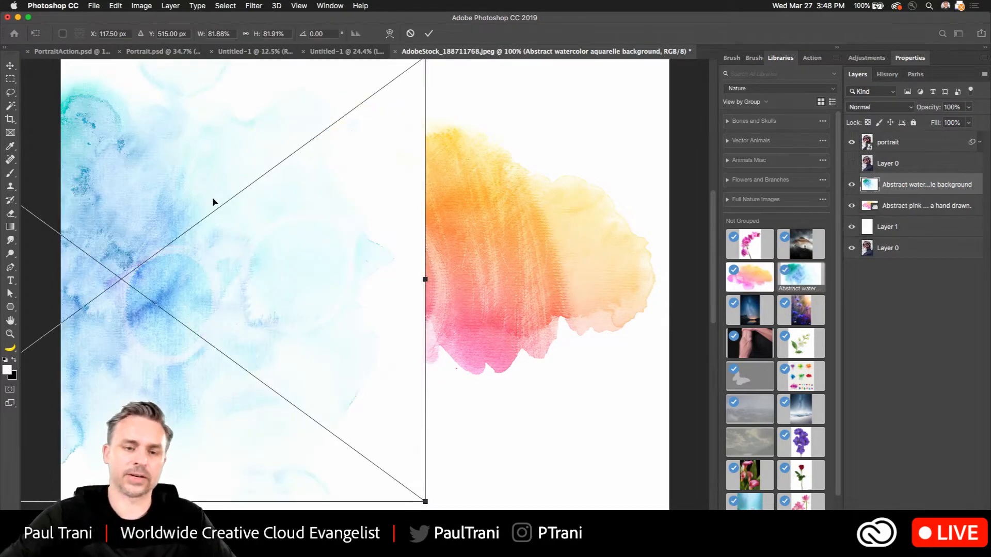
{"action": "key", "text": "Return"}
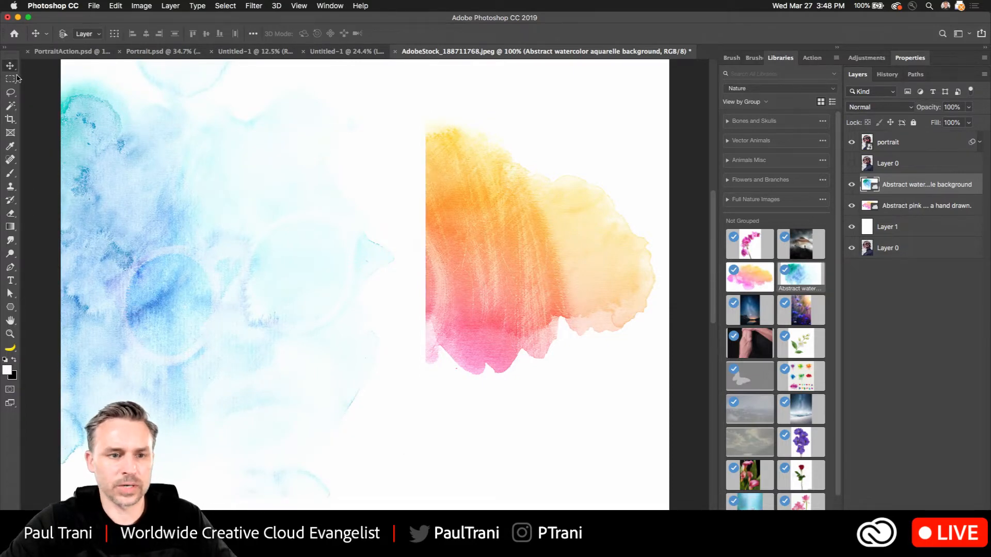
Step: Stack the blue watercolor layer beneath the pink one and reposition it across the lower-left part of the canvas
{"action": "left_click_drag", "start_coordinate": [149, 184], "coordinate": [400, 282]}
{"action": "left_click_drag", "start_coordinate": [933, 187], "coordinate": [910, 217]}
{"action": "left_click_drag", "start_coordinate": [216, 410], "coordinate": [166, 386]}
Step: Set the pink watercolor layer's blend mode to Linear Burn
{"action": "left_click", "coordinate": [923, 184]}
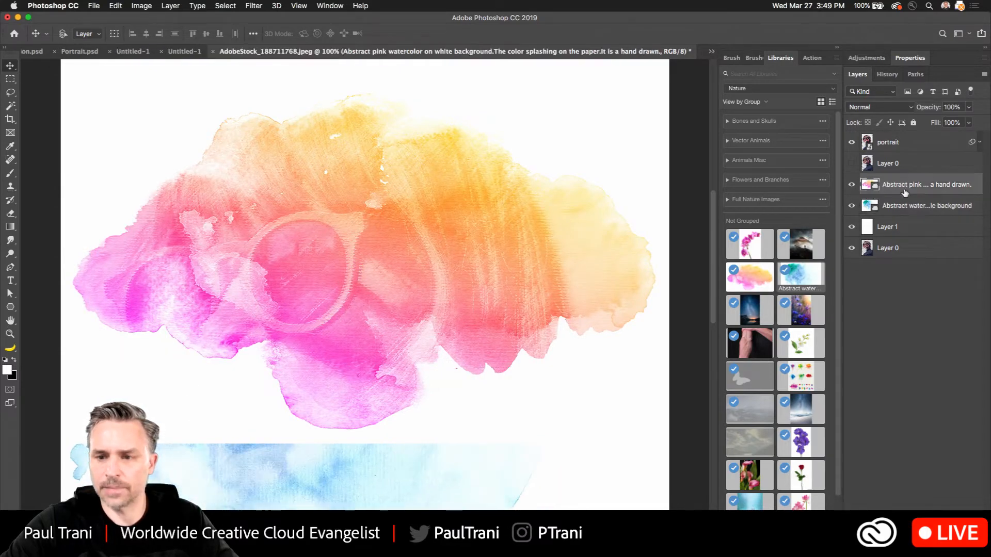
{"action": "left_click", "coordinate": [872, 107]}
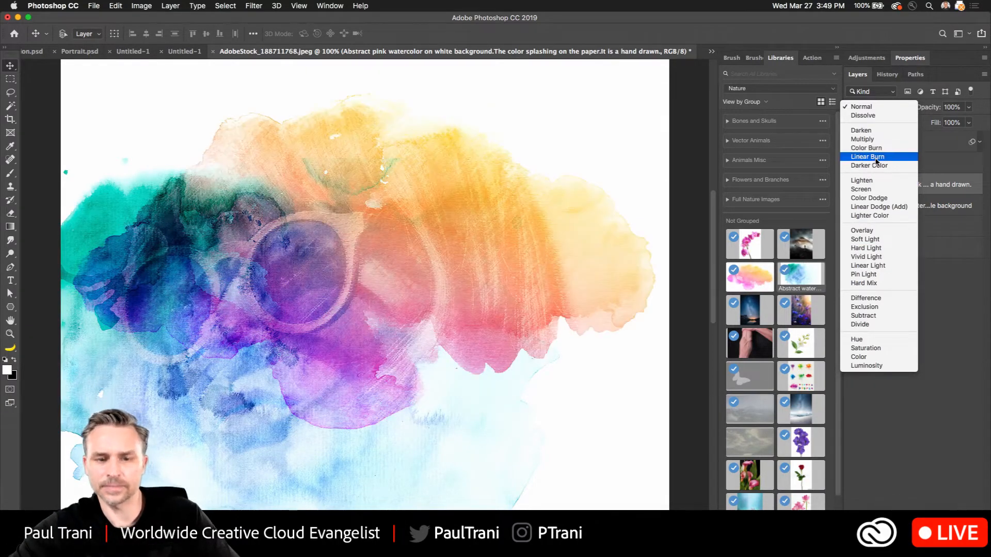
{"action": "left_click", "coordinate": [869, 157]}
Step: Move the blue watercolor down and slightly right so it sits mostly below the pink watercolor
{"action": "left_click", "coordinate": [923, 205]}
{"action": "left_click_drag", "start_coordinate": [158, 251], "coordinate": [203, 401]}
{"action": "scroll", "coordinate": [202, 401], "scroll_direction": "down", "scroll_amount": 4}
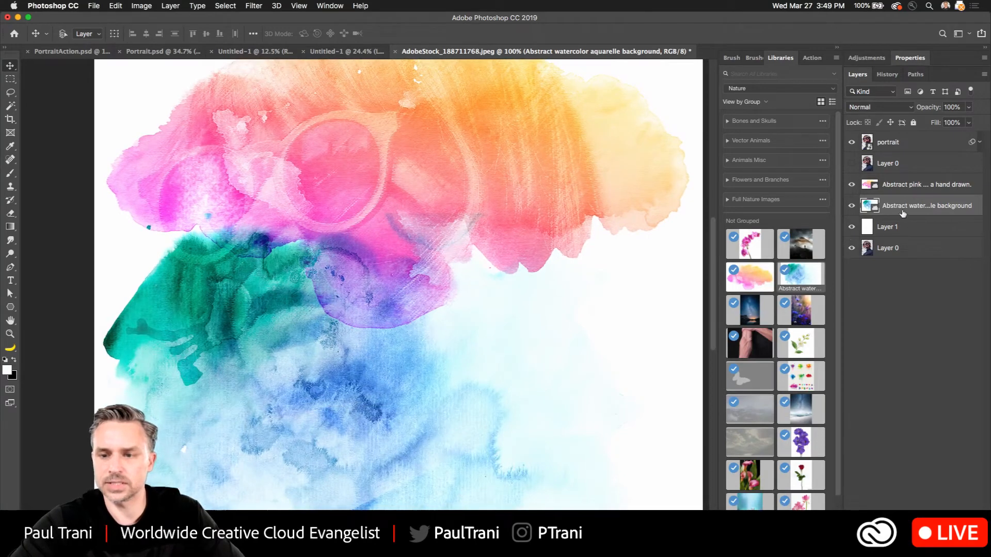
Step: Shift the hue of the blue watercolor layer to +138 and move it slightly left and down
{"action": "key", "text": "super+u"}
{"action": "left_click_drag", "start_coordinate": [470, 201], "coordinate": [514, 204]}
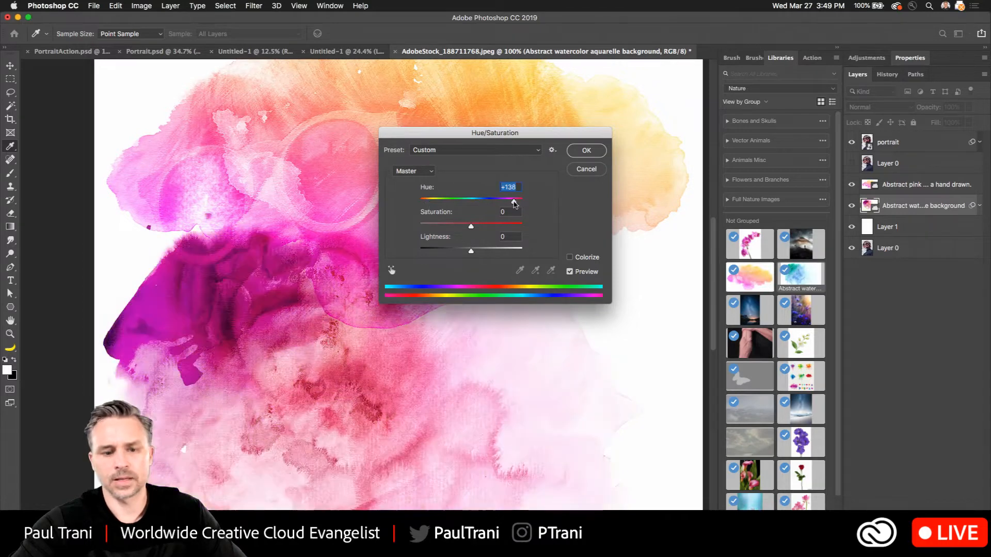
{"action": "left_click", "coordinate": [587, 150]}
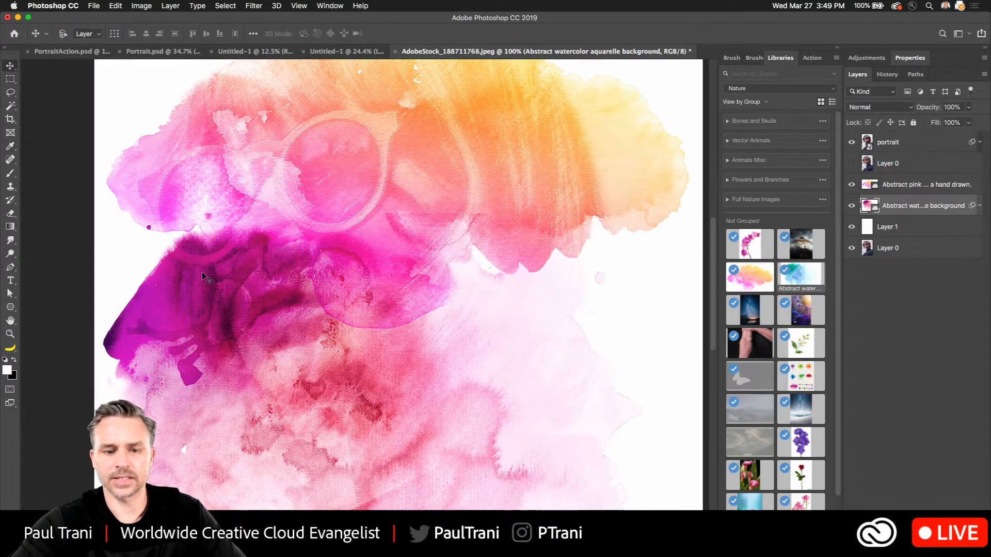
{"action": "left_click_drag", "start_coordinate": [222, 289], "coordinate": [209, 295]}
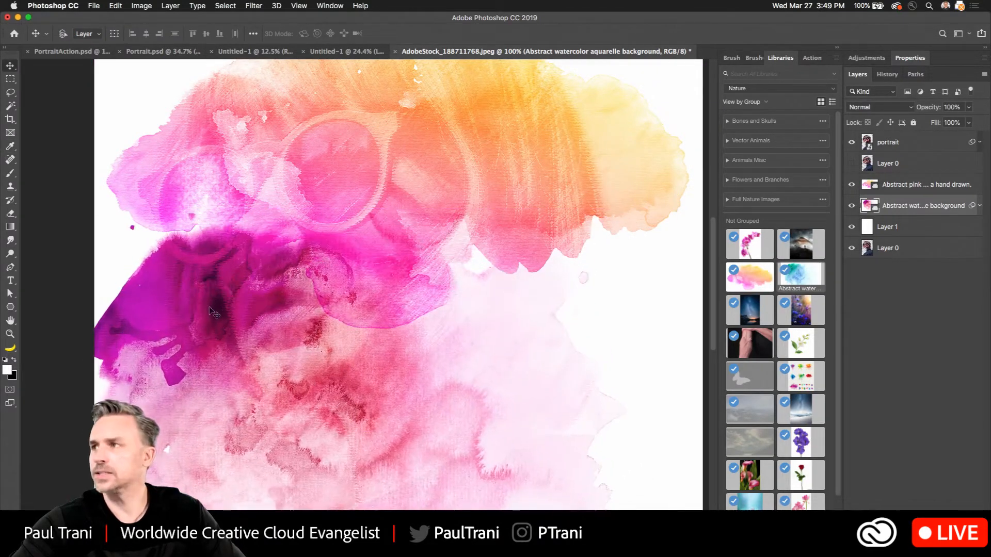
Step: Duplicate the portrait layer, keep the copy on top, and set the copy's blend mode to Overlay
{"action": "left_click", "coordinate": [873, 147]}
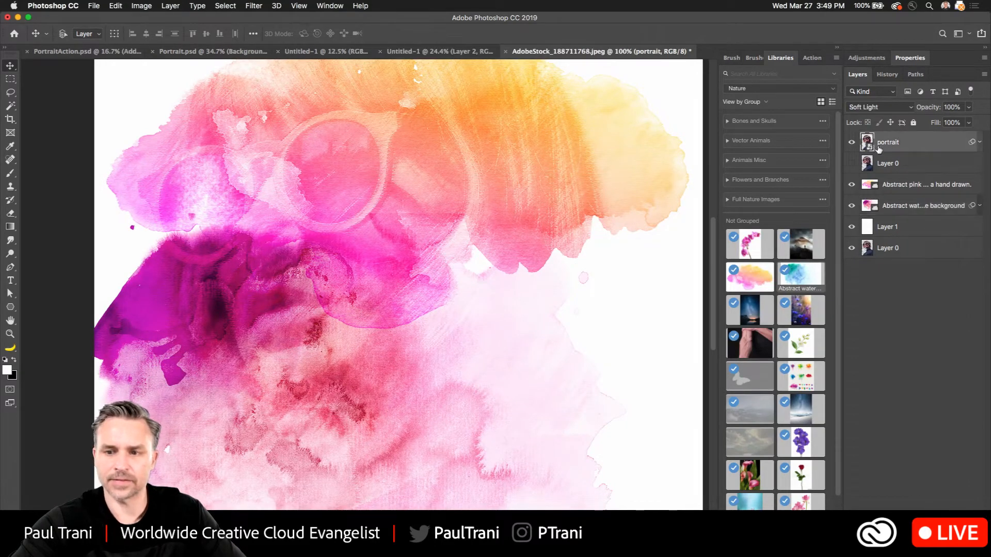
{"action": "left_click_drag", "start_coordinate": [899, 147], "coordinate": [898, 258]}
{"action": "left_click_drag", "start_coordinate": [892, 203], "coordinate": [887, 146]}
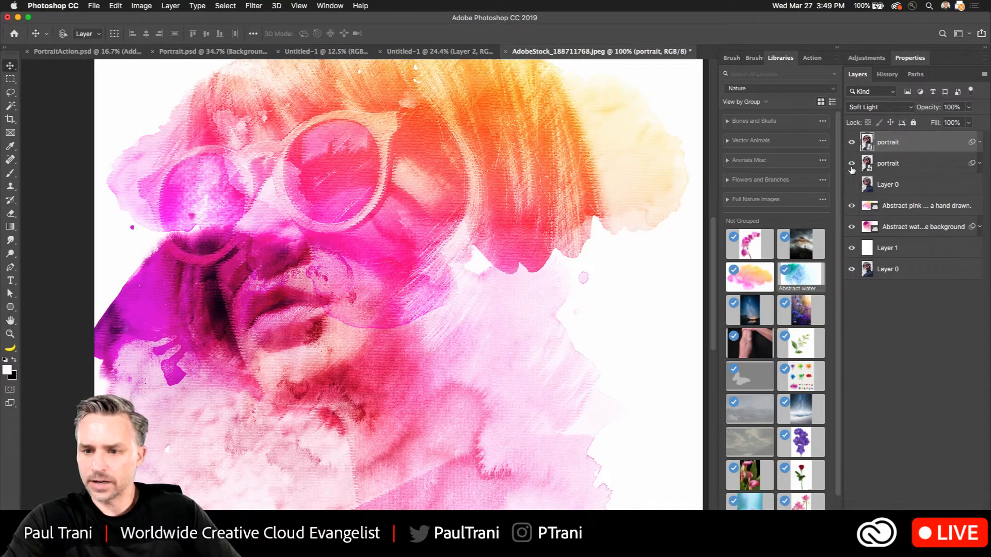
{"action": "left_click", "coordinate": [877, 107]}
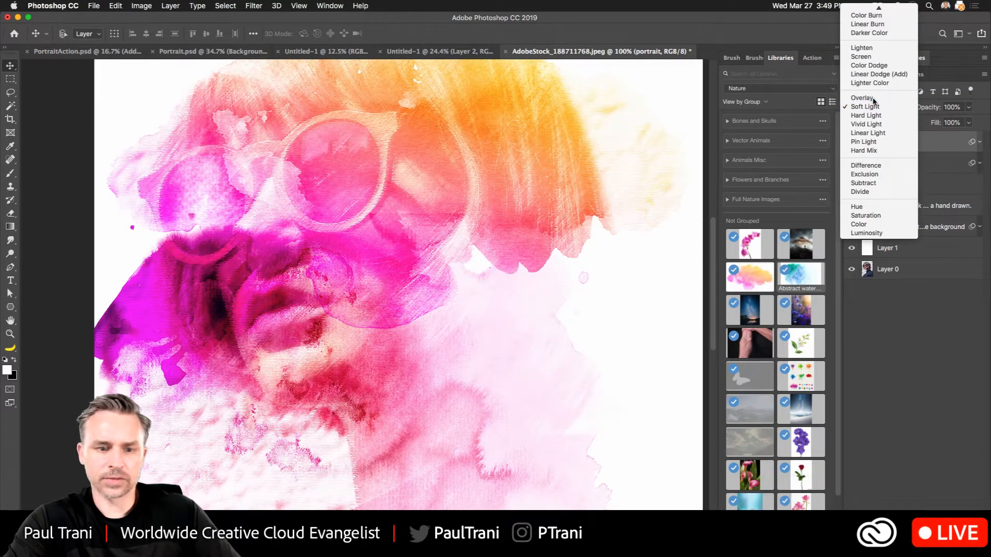
{"action": "left_click", "coordinate": [868, 97]}
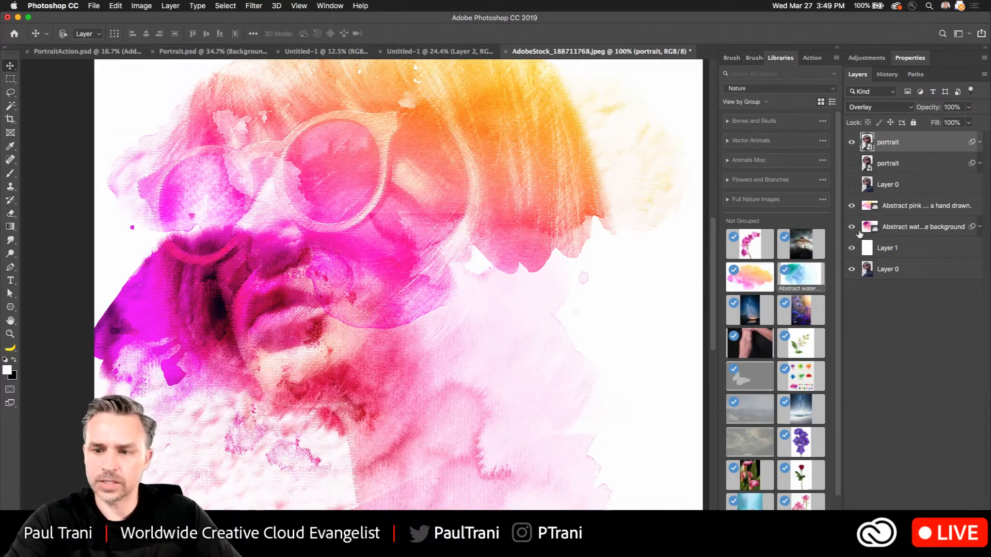
Step: Move the recolored purple watercolor up over the sunglasses, compare the watercolor layers, and hide the purple one
{"action": "left_click", "coordinate": [895, 208]}
{"action": "left_click", "coordinate": [895, 227]}
{"action": "left_click_drag", "start_coordinate": [273, 368], "coordinate": [303, 261]}
{"action": "left_click", "coordinate": [852, 228]}
{"action": "left_click", "coordinate": [851, 228]}
{"action": "left_click", "coordinate": [851, 207]}
{"action": "left_click", "coordinate": [851, 207]}
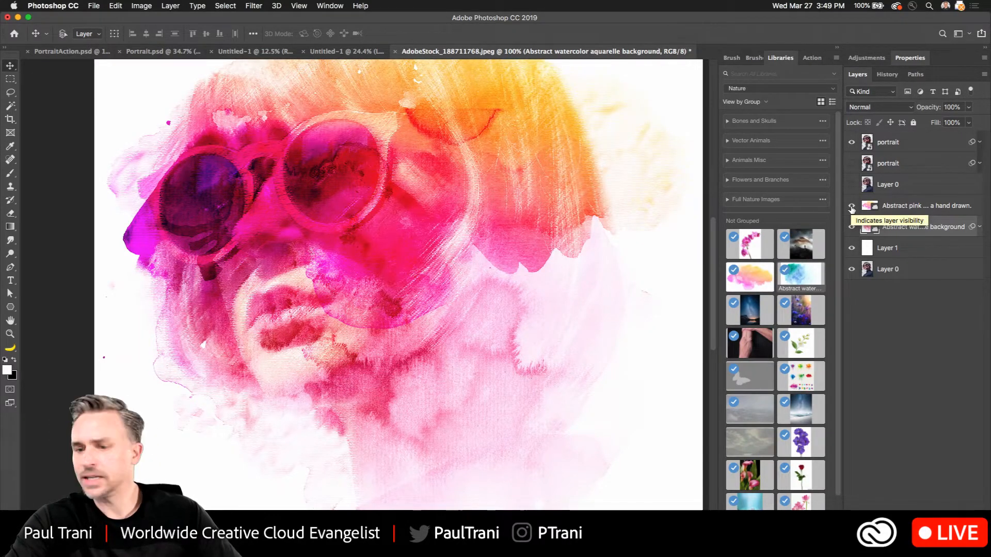
{"action": "left_click", "coordinate": [852, 227]}
Step: Move the pink watercolor down over the face, duplicate it, and place the copy lower over the chin and neck
{"action": "left_click", "coordinate": [904, 205]}
{"action": "mouse_move", "coordinate": [206, 213]}
{"action": "left_mouse_down"}
{"action": "mouse_move", "coordinate": [223, 271]}
{"action": "mouse_move", "coordinate": [237, 262]}
{"action": "left_mouse_up"}
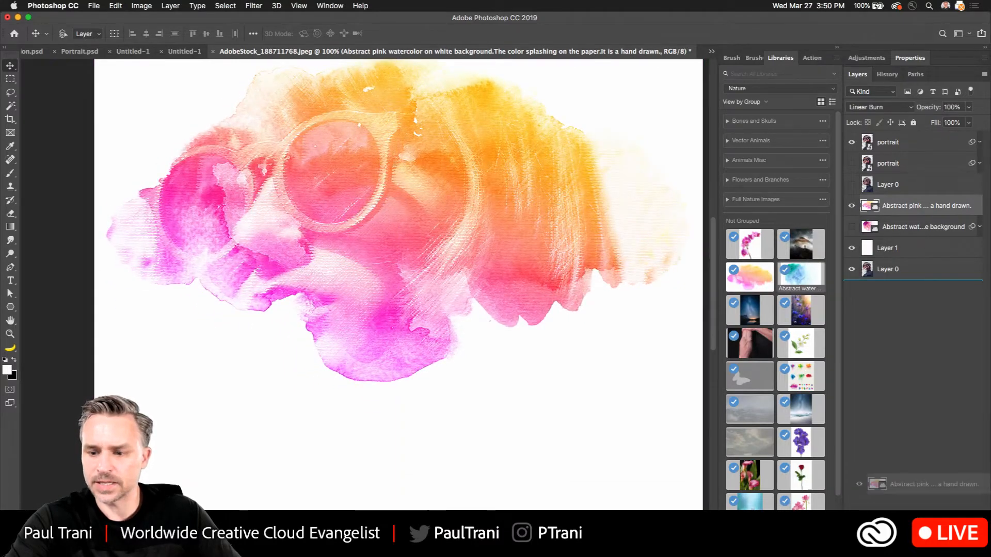
{"action": "left_click_drag", "start_coordinate": [222, 202], "coordinate": [206, 352]}
{"action": "key", "text": "super+t"}
{"action": "key", "text": "Escape"}
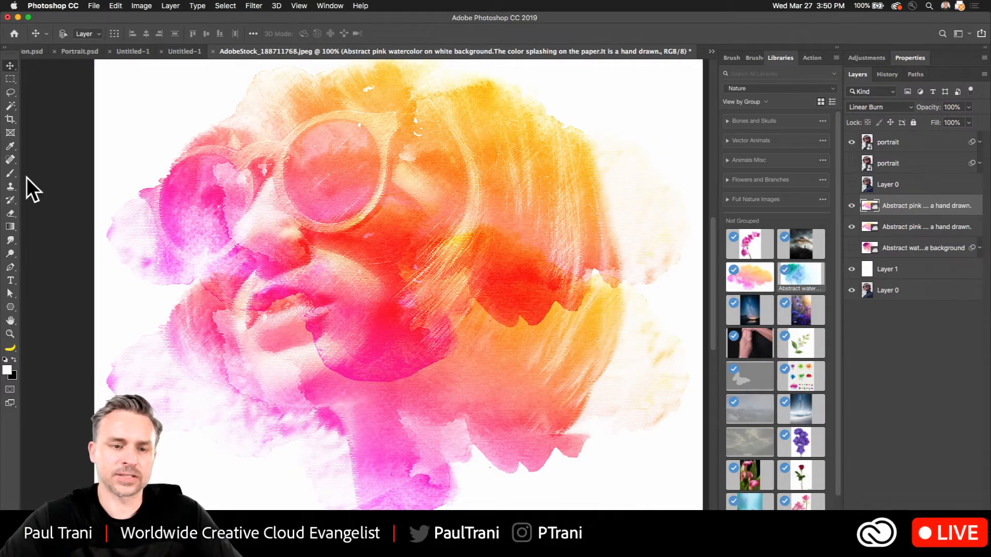
{"action": "key", "text": "t"}
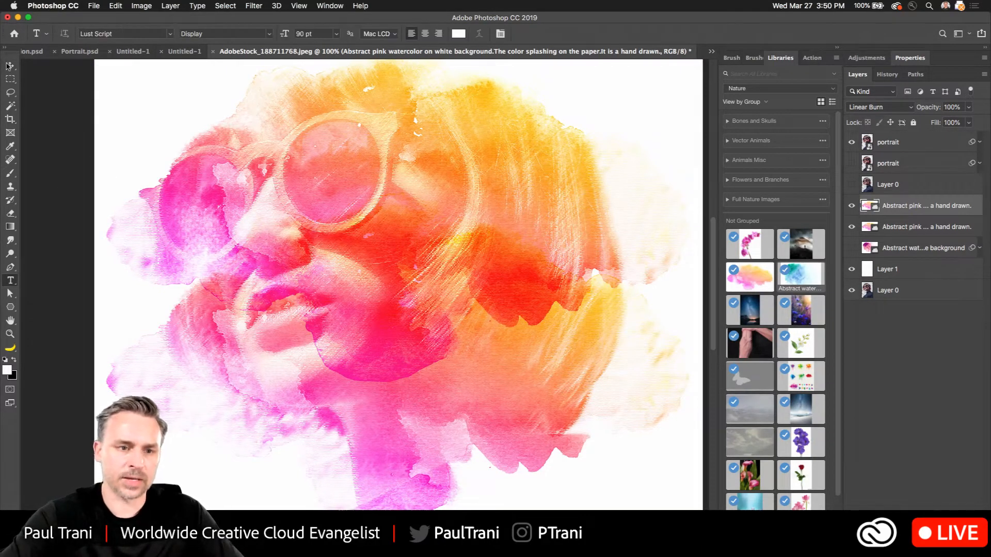
{"action": "left_click", "coordinate": [10, 68]}
Step: Rotate the pink watercolor copy with Free Transform and reposition it over the lower face and neck
{"action": "key", "text": "super+t"}
{"action": "left_click_drag", "start_coordinate": [104, 138], "coordinate": [559, 332]}
{"action": "key", "text": "Return"}
{"action": "left_click_drag", "start_coordinate": [347, 301], "coordinate": [325, 343]}
Step: Shift the rotated watercolor copy's hue slightly toward magenta with Hue/Saturation
{"action": "key", "text": "super+u"}
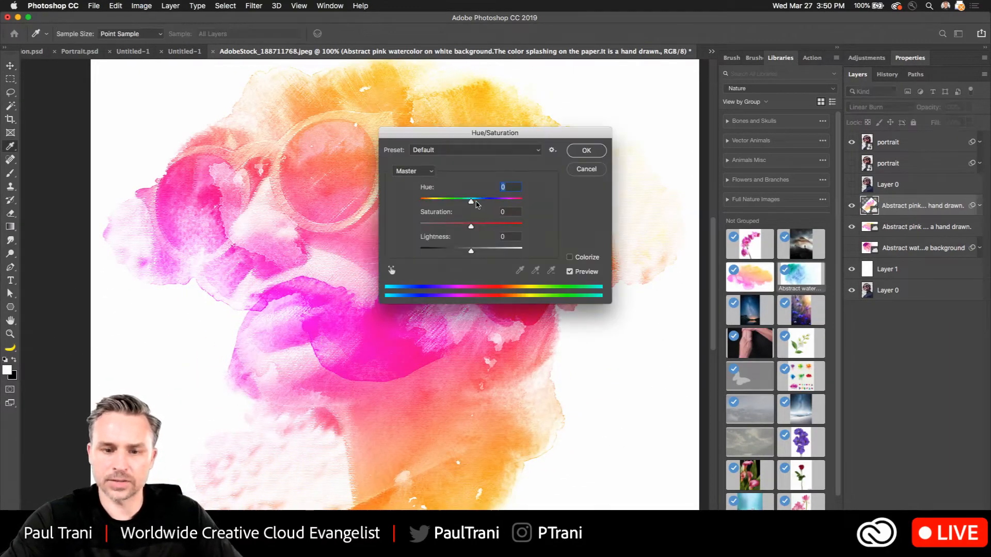
{"action": "left_click_drag", "start_coordinate": [476, 203], "coordinate": [479, 199]}
{"action": "left_click_drag", "start_coordinate": [444, 138], "coordinate": [585, 243]}
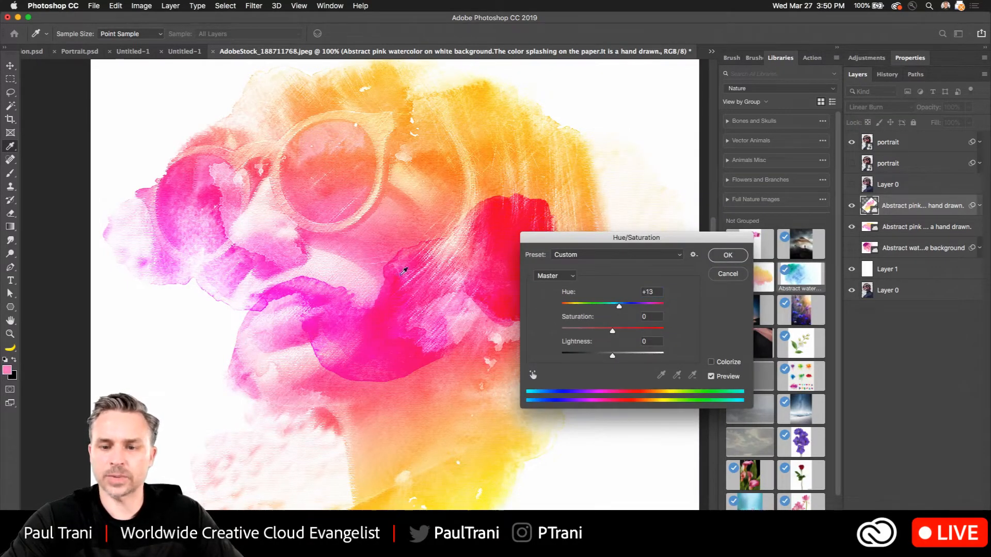
{"action": "mouse_move", "coordinate": [602, 306]}
{"action": "left_mouse_down"}
{"action": "mouse_move", "coordinate": [631, 307]}
{"action": "mouse_move", "coordinate": [601, 308]}
{"action": "left_mouse_up"}
{"action": "left_click", "coordinate": [725, 256]}
Step: Rotate the recolored watercolor copy again so its violet side covers the chin and hair, and compare the portrait with and without it
{"action": "key", "text": "ctrl+t"}
{"action": "left_click_drag", "start_coordinate": [367, 130], "coordinate": [282, 374]}
{"action": "key", "text": "Return"}
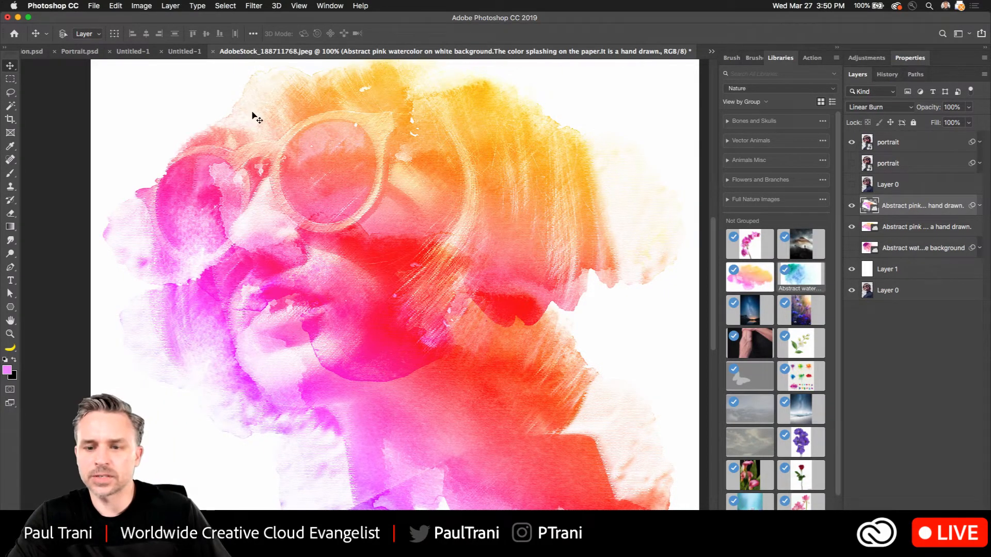
{"action": "left_click", "coordinate": [852, 205]}
{"action": "left_click", "coordinate": [852, 205]}
Step: Add a layer mask to the lower, unrotated pink watercolor layer
{"action": "left_click", "coordinate": [886, 228]}
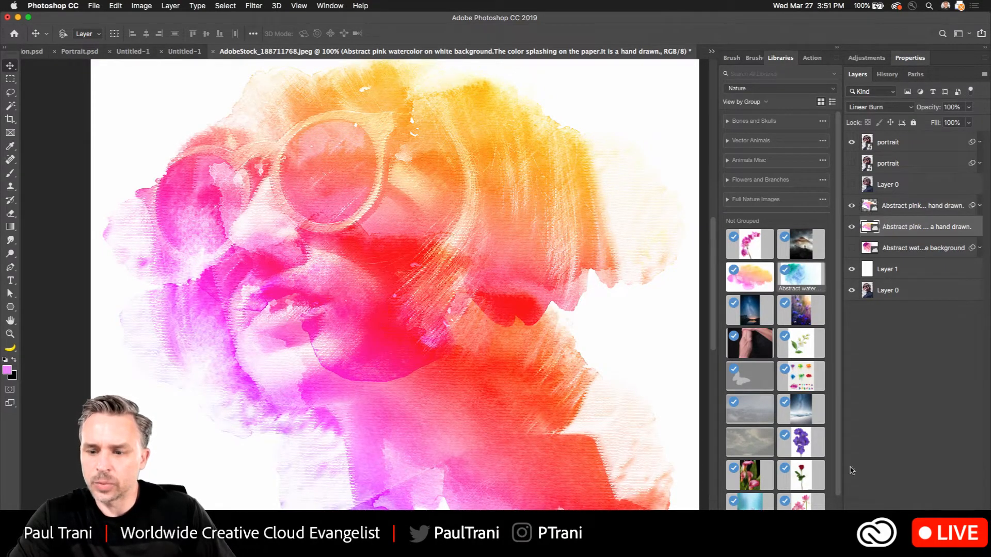
{"action": "left_click", "coordinate": [838, 47]}
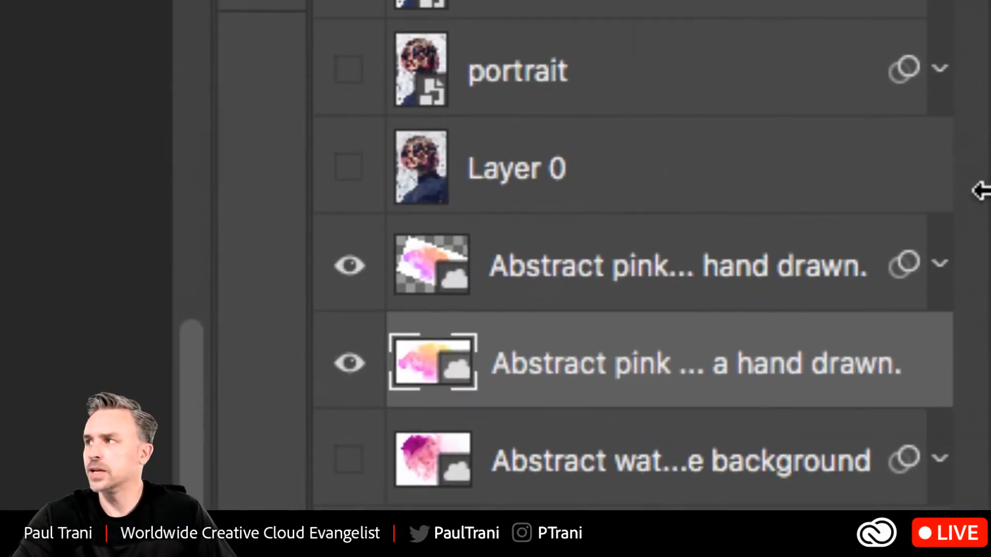
{"action": "left_click", "coordinate": [599, 261]}
{"action": "left_click", "coordinate": [640, 375]}
{"action": "left_click", "coordinate": [633, 294]}
{"action": "left_click", "coordinate": [641, 370]}
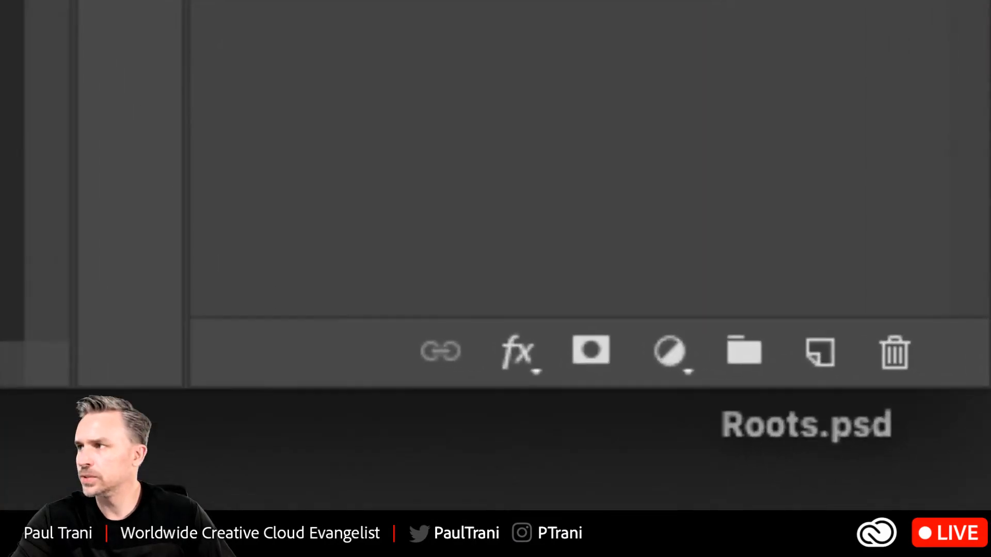
{"action": "left_click", "coordinate": [591, 352]}
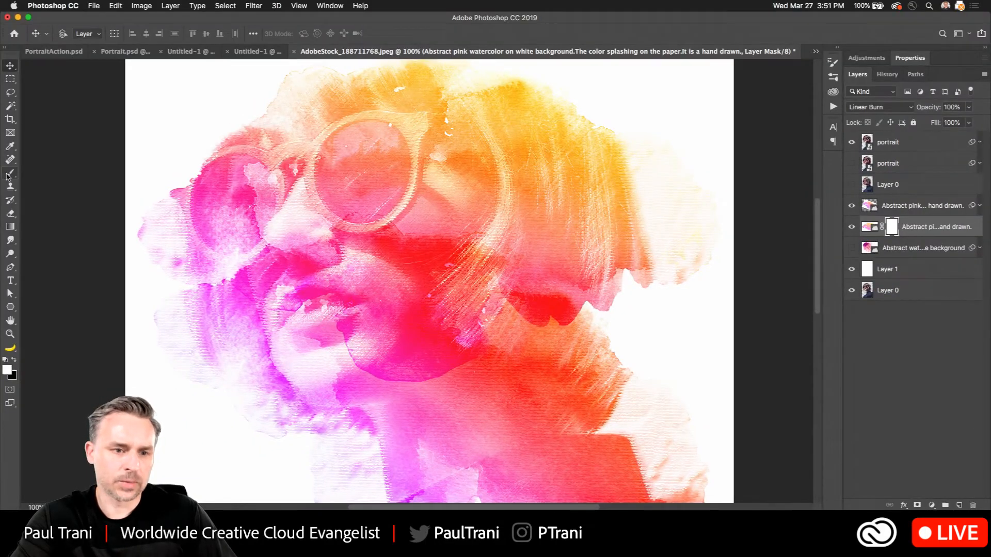
Step: Paint black across the lips and cheek on the pink watercolor's layer mask with the 100 px screentone brush
{"action": "left_click", "coordinate": [8, 175]}
{"action": "key", "text": "bracketright"}
{"action": "key", "text": "bracketright"}
{"action": "key", "text": "bracketright"}
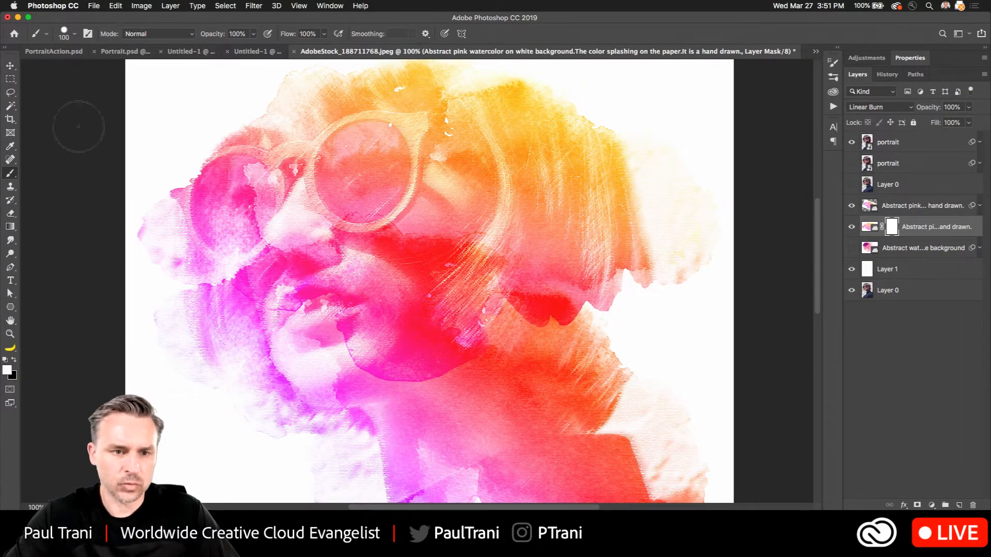
{"action": "left_click", "coordinate": [75, 35]}
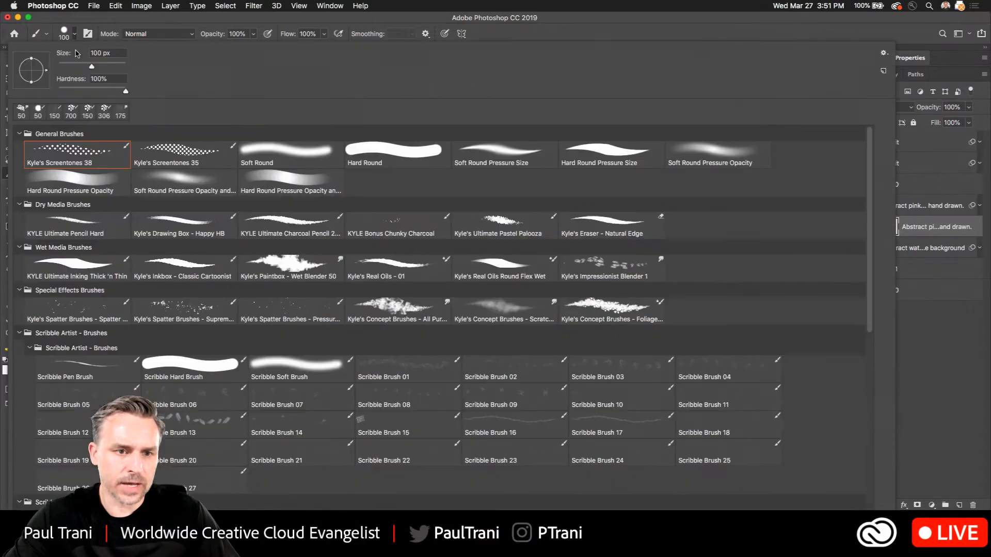
{"action": "key", "text": "Return"}
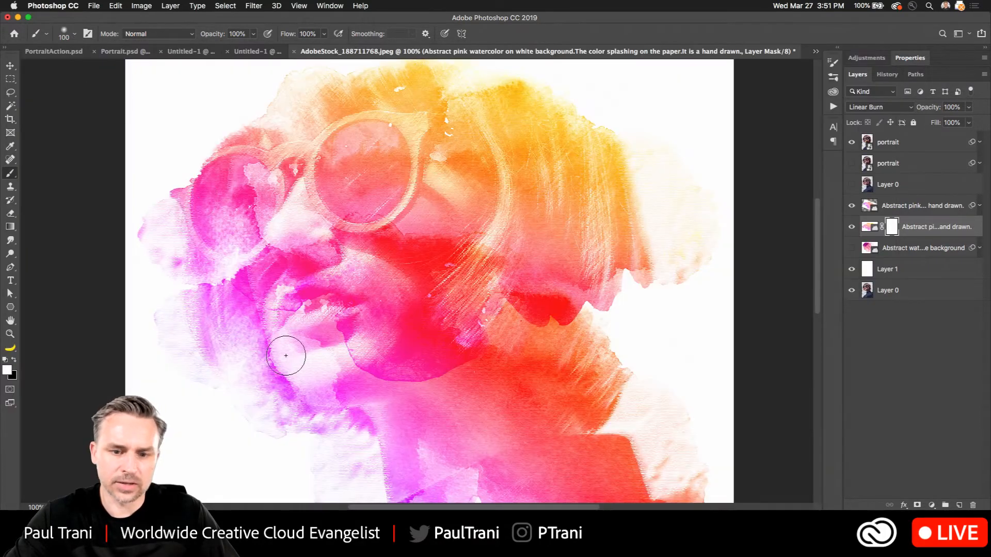
{"action": "left_click", "coordinate": [852, 228]}
{"action": "left_click", "coordinate": [852, 228]}
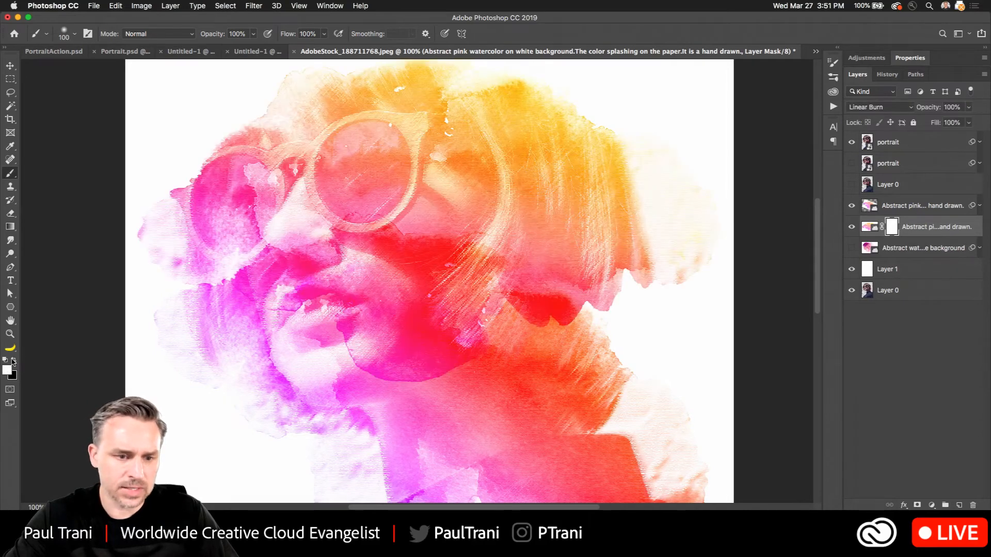
{"action": "mouse_move", "coordinate": [314, 341]}
{"action": "left_mouse_down"}
{"action": "mouse_move", "coordinate": [447, 385]}
{"action": "mouse_move", "coordinate": [418, 382]}
{"action": "mouse_move", "coordinate": [448, 359]}
{"action": "mouse_move", "coordinate": [441, 366]}
{"action": "mouse_move", "coordinate": [360, 317]}
{"action": "mouse_move", "coordinate": [409, 375]}
{"action": "left_mouse_up"}
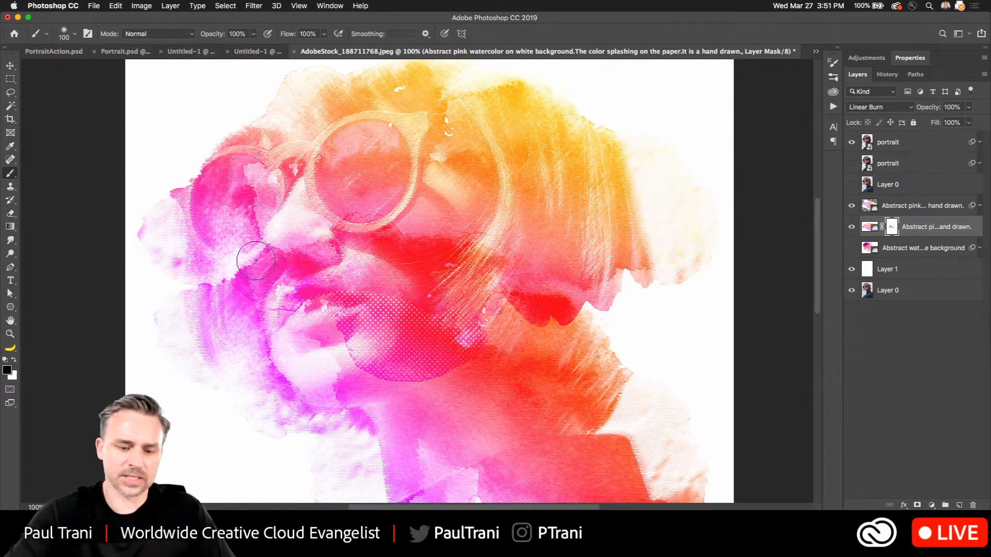
{"action": "key", "text": "z"}
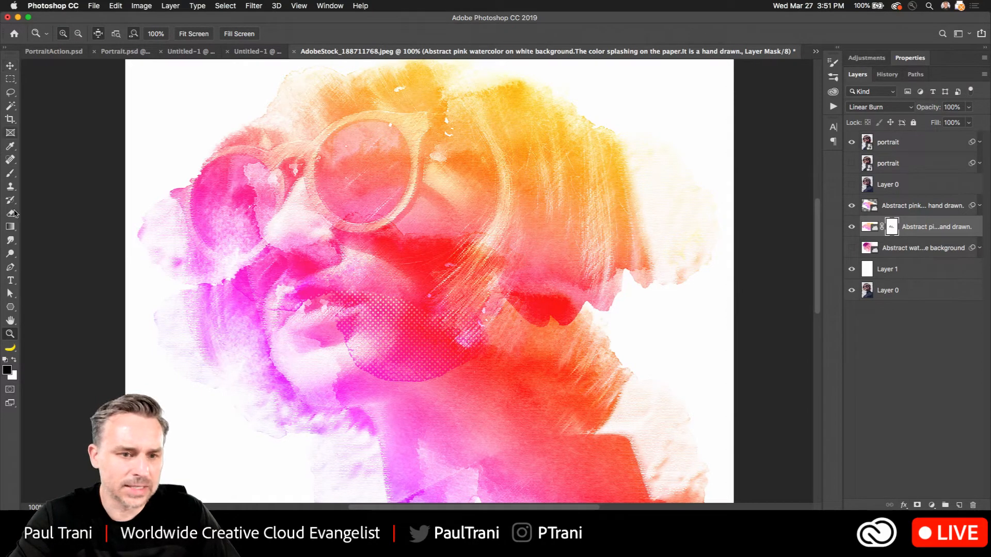
{"action": "left_click", "coordinate": [11, 175]}
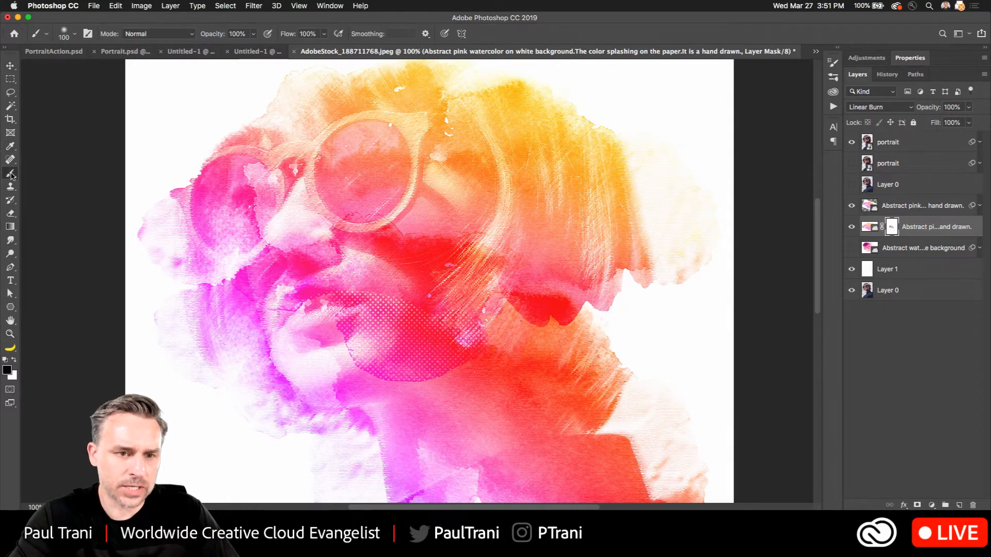
Step: Pick the Soft Round brush and undo the halftone stroke on the layer mask
{"action": "left_click", "coordinate": [75, 35]}
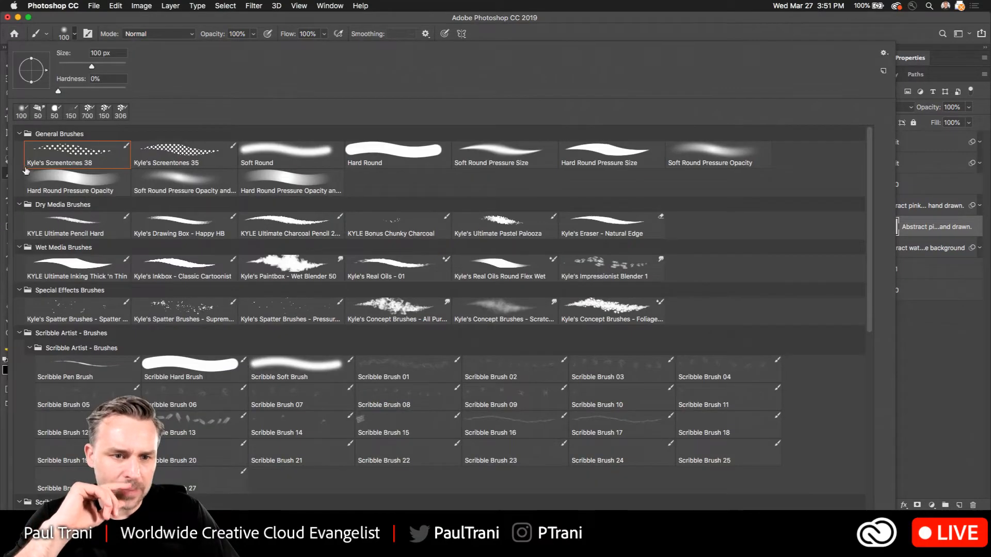
{"action": "left_click", "coordinate": [276, 151]}
{"action": "left_click", "coordinate": [271, 155]}
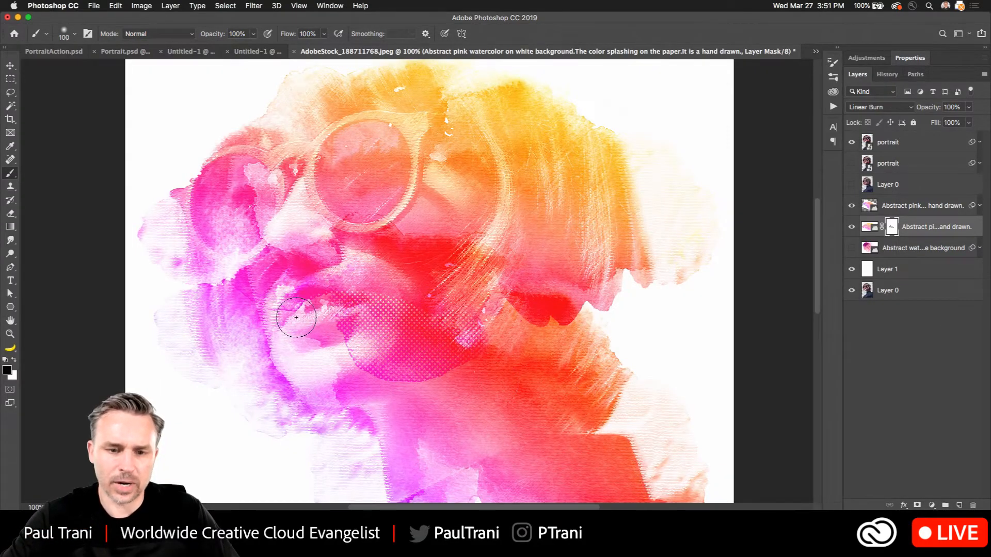
{"action": "key", "text": "z"}
{"action": "key", "text": "super+z"}
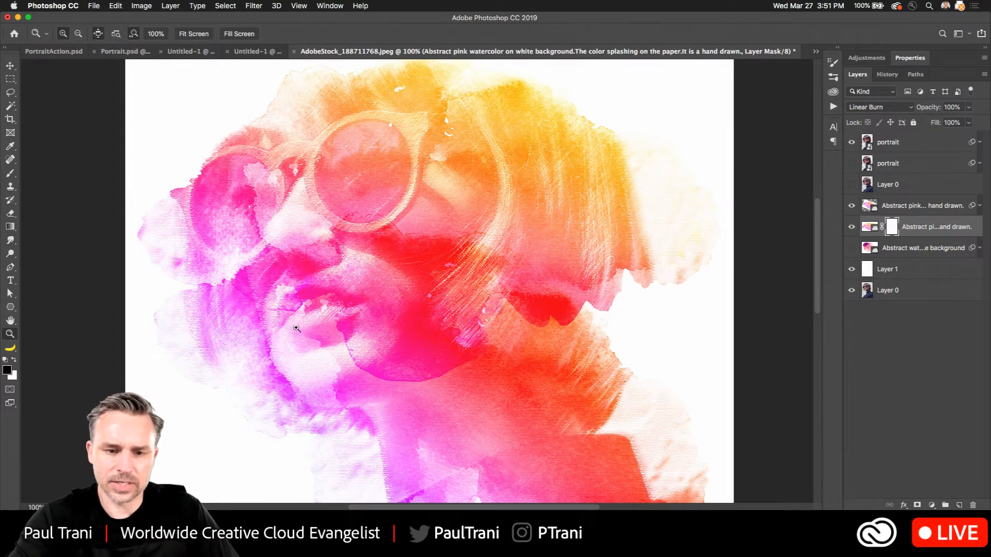
Step: Paint black on the pink watercolor's mask with a 175 px Soft Round brush over the lips, cheek and dark hair overlap
{"action": "left_click", "coordinate": [11, 173]}
{"action": "left_click", "coordinate": [76, 35]}
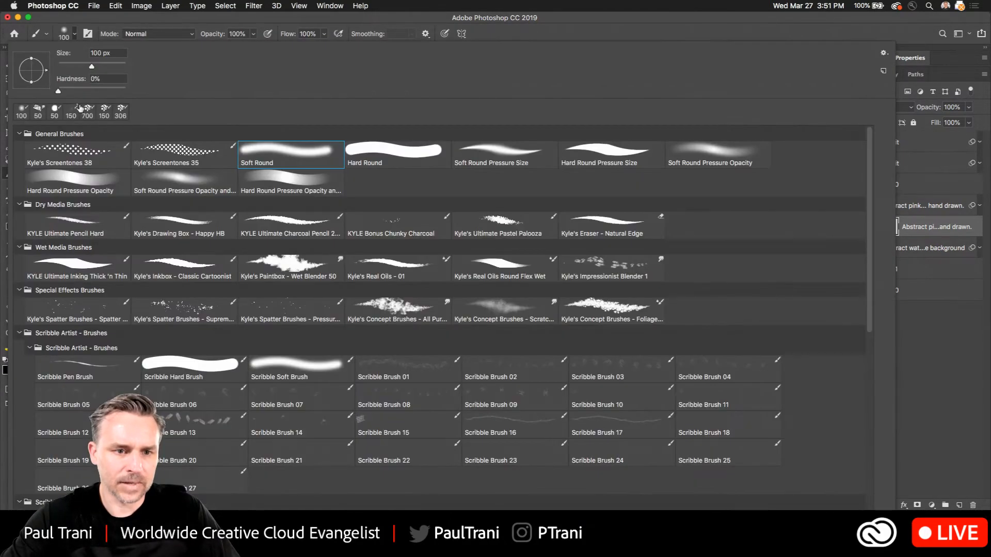
{"action": "double_click", "coordinate": [264, 149]}
{"action": "key", "text": "bracketright"}
{"action": "key", "text": "bracketright"}
{"action": "mouse_move", "coordinate": [346, 339]}
{"action": "left_mouse_down"}
{"action": "mouse_move", "coordinate": [351, 359]}
{"action": "mouse_move", "coordinate": [439, 373]}
{"action": "mouse_move", "coordinate": [471, 367]}
{"action": "left_mouse_up"}
{"action": "mouse_move", "coordinate": [420, 283]}
{"action": "left_mouse_down"}
{"action": "mouse_move", "coordinate": [452, 279]}
{"action": "mouse_move", "coordinate": [435, 376]}
{"action": "left_mouse_up"}
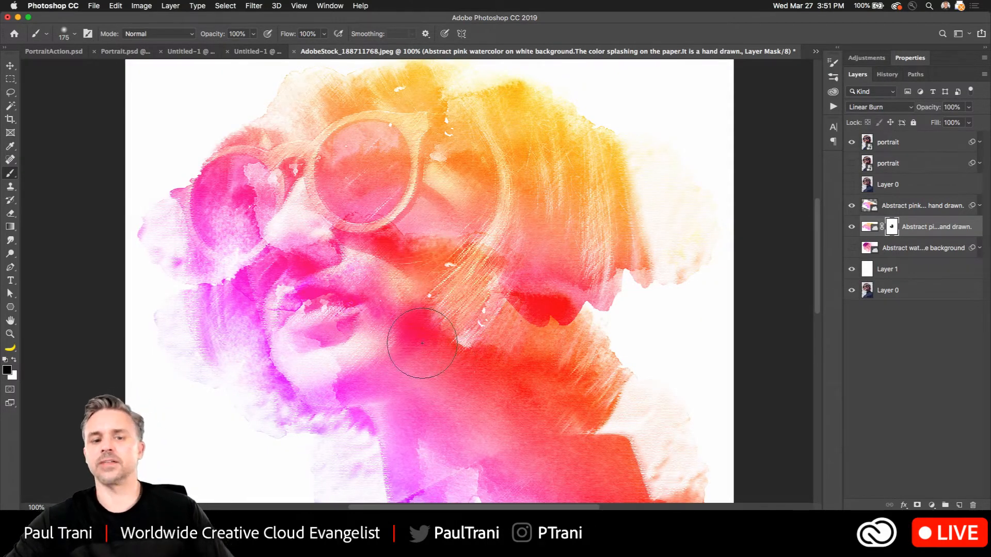
{"action": "mouse_move", "coordinate": [509, 290]}
{"action": "left_mouse_down"}
{"action": "mouse_move", "coordinate": [545, 324]}
{"action": "mouse_move", "coordinate": [519, 326]}
{"action": "left_mouse_up"}
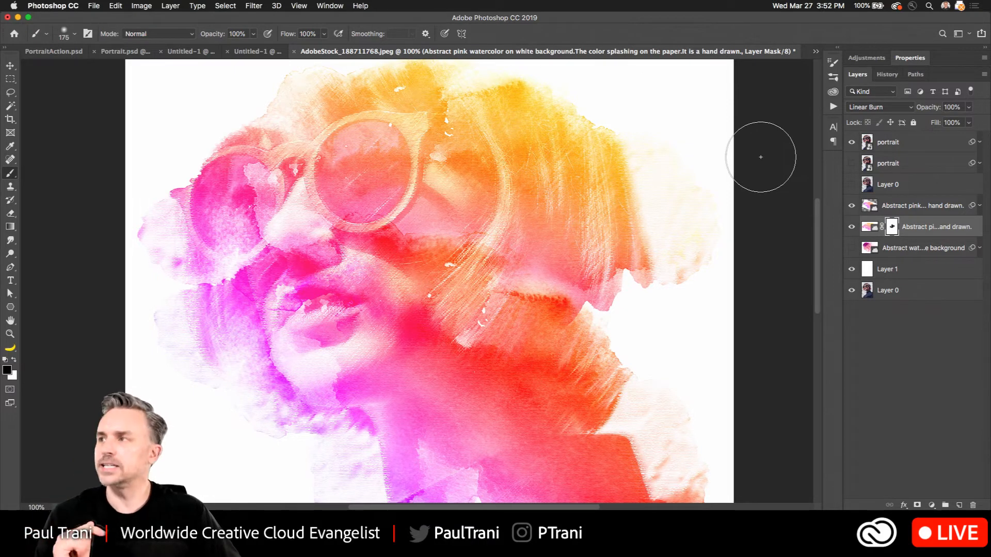
Step: Add a new layer above the upper pink watercolor and choose the second 284 px Kyle's Spatter brush from Special Effects Brushes
{"action": "left_click", "coordinate": [891, 211]}
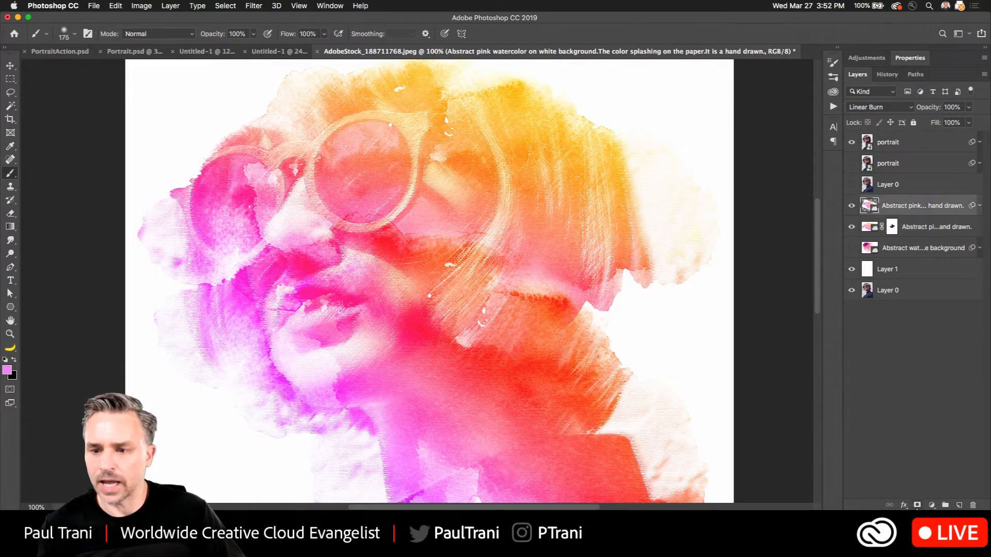
{"action": "left_click", "coordinate": [960, 505]}
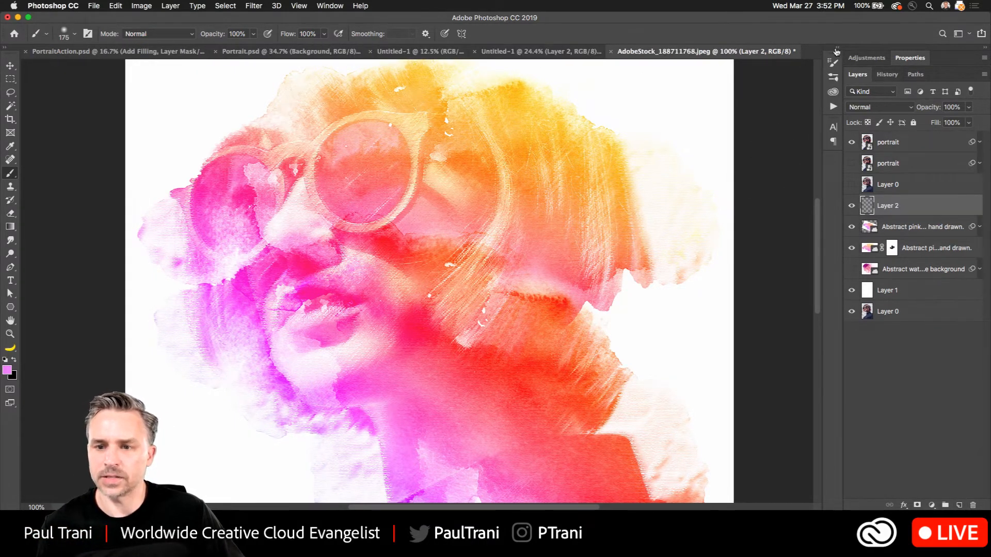
{"action": "left_click", "coordinate": [837, 49]}
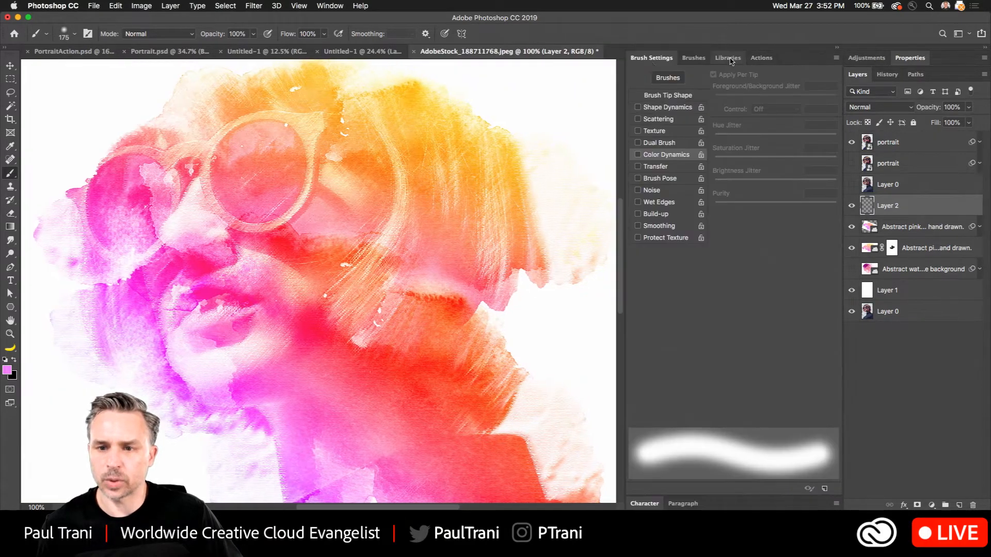
{"action": "left_click", "coordinate": [691, 59]}
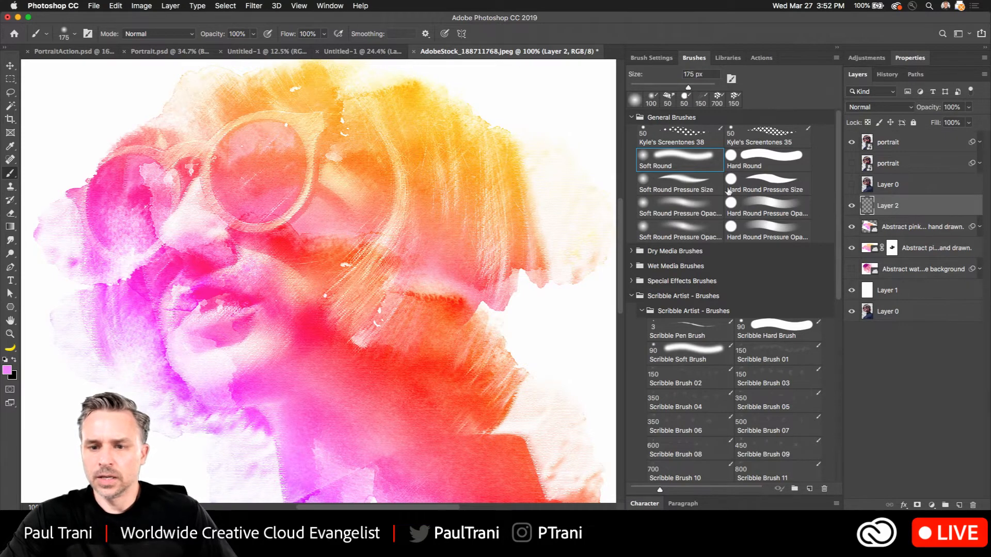
{"action": "left_click", "coordinate": [631, 297]}
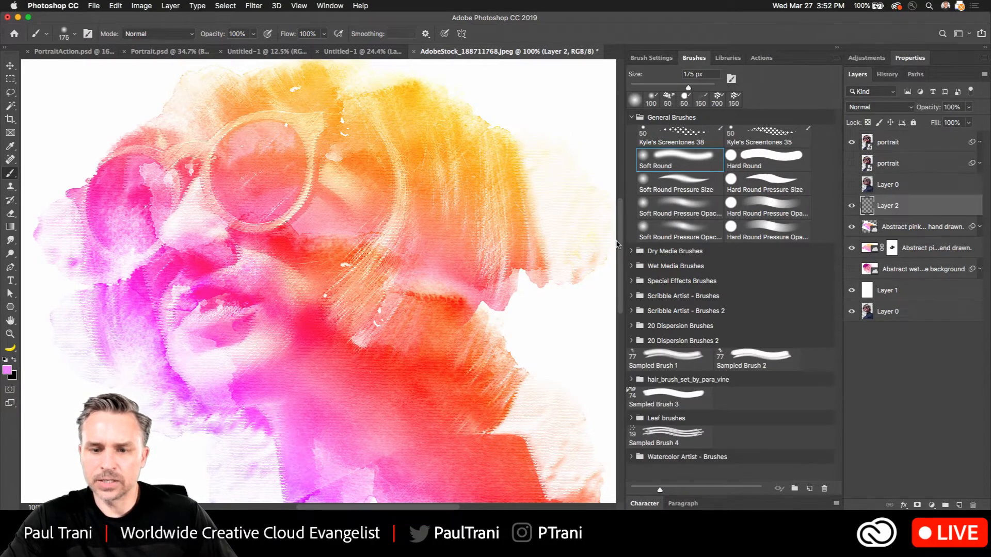
{"action": "left_click", "coordinate": [631, 118]}
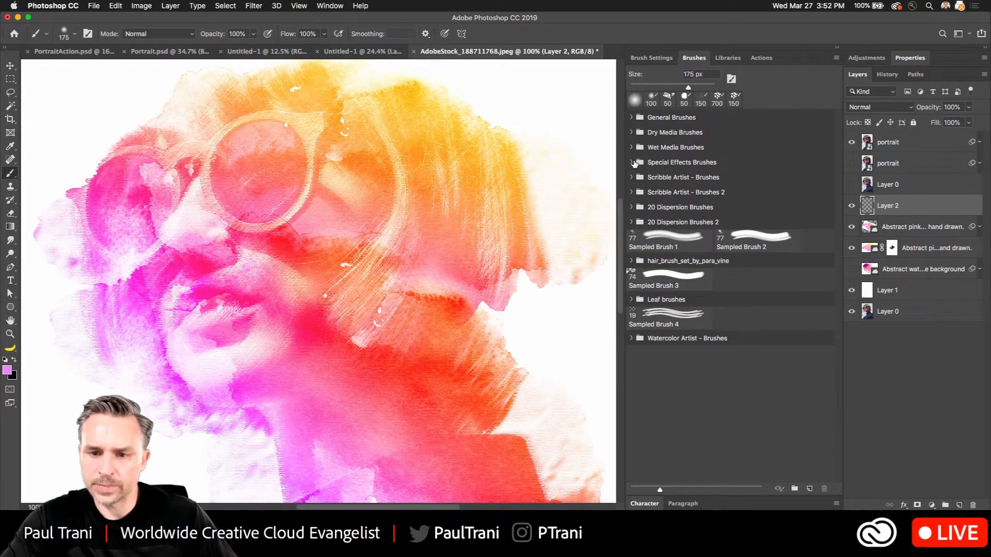
{"action": "left_click", "coordinate": [632, 163]}
{"action": "left_click", "coordinate": [671, 187]}
{"action": "left_click", "coordinate": [660, 209]}
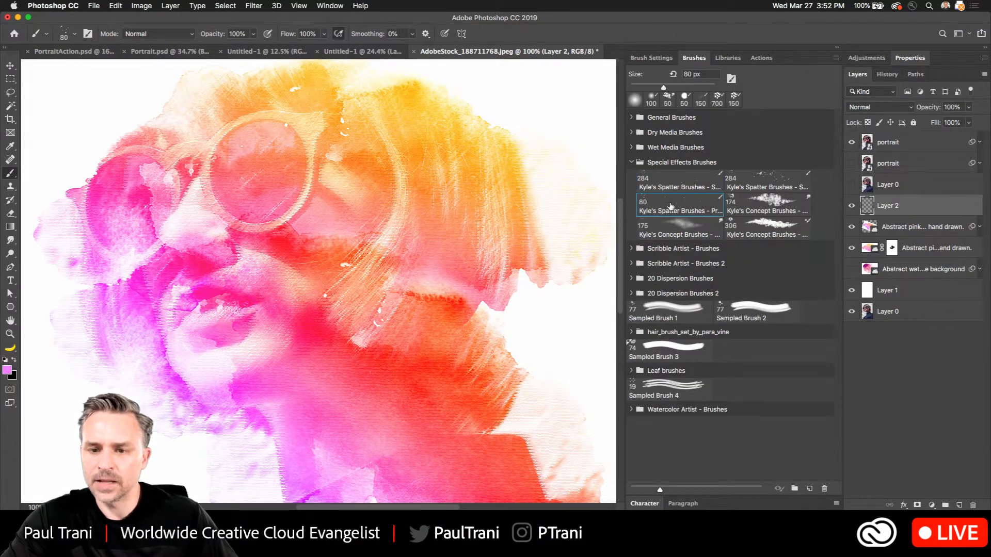
{"action": "left_click", "coordinate": [757, 180]}
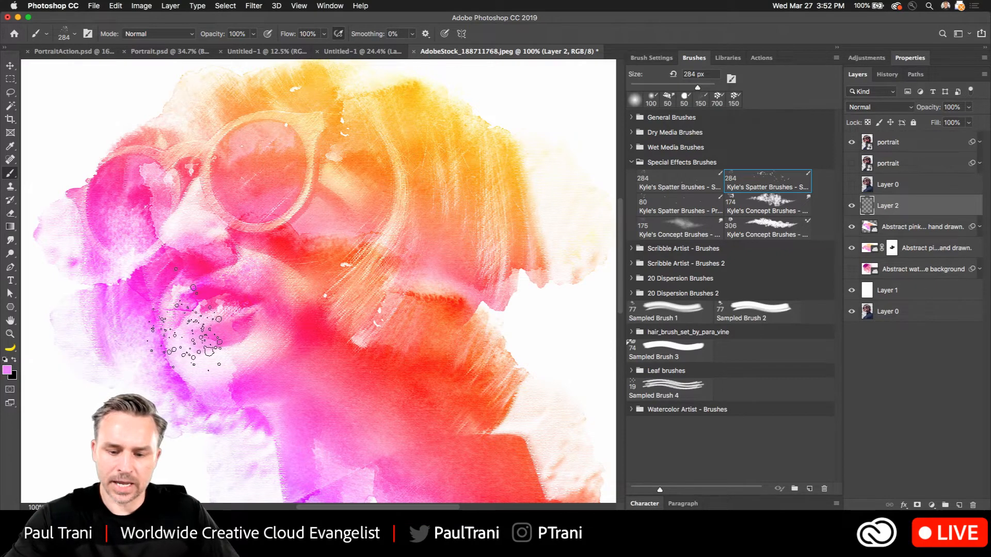
Step: Sample magenta from beneath the nose and stamp 284 px spatter beside the pointed hair tips on the new layer
{"action": "key", "text": "i"}
{"action": "left_click", "coordinate": [191, 255]}
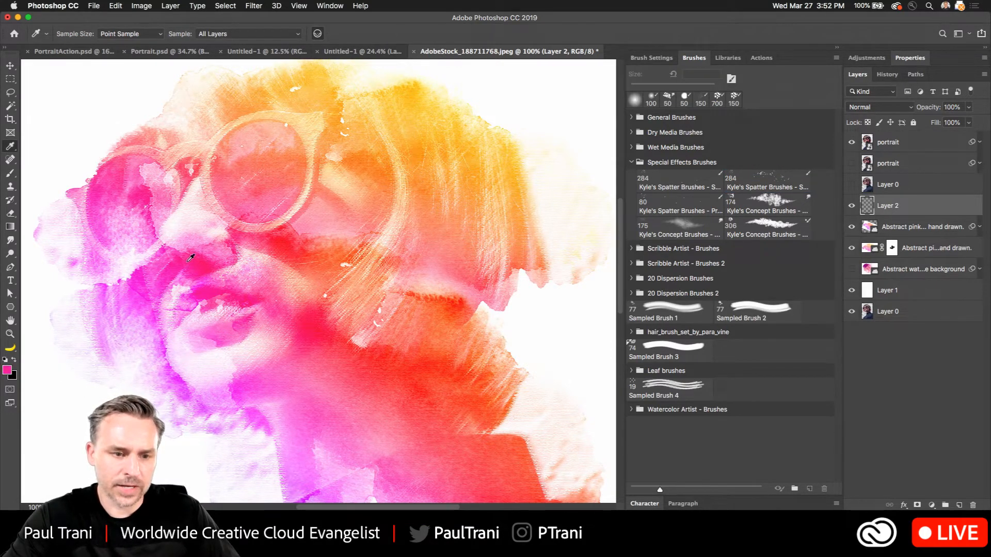
{"action": "left_click", "coordinate": [10, 174]}
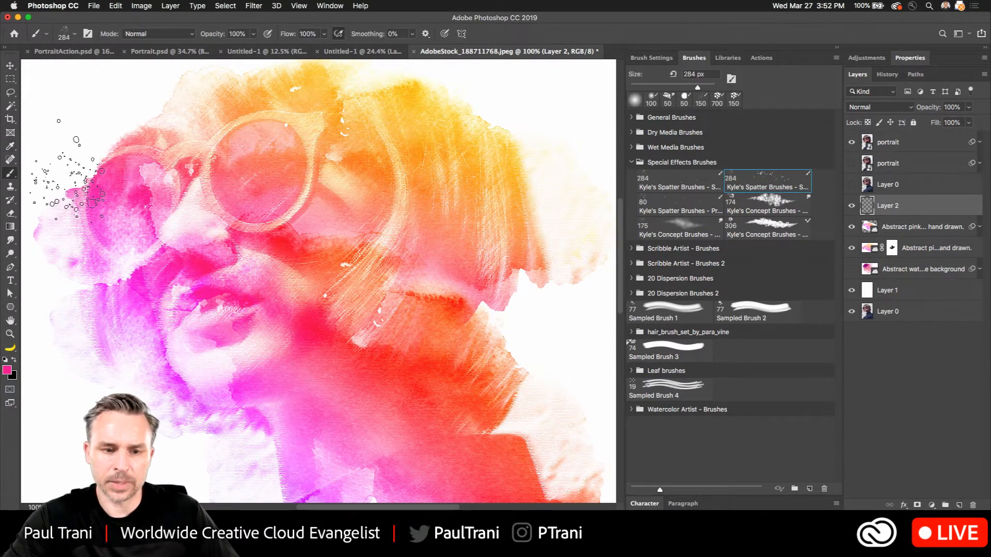
{"action": "left_click", "coordinate": [527, 309]}
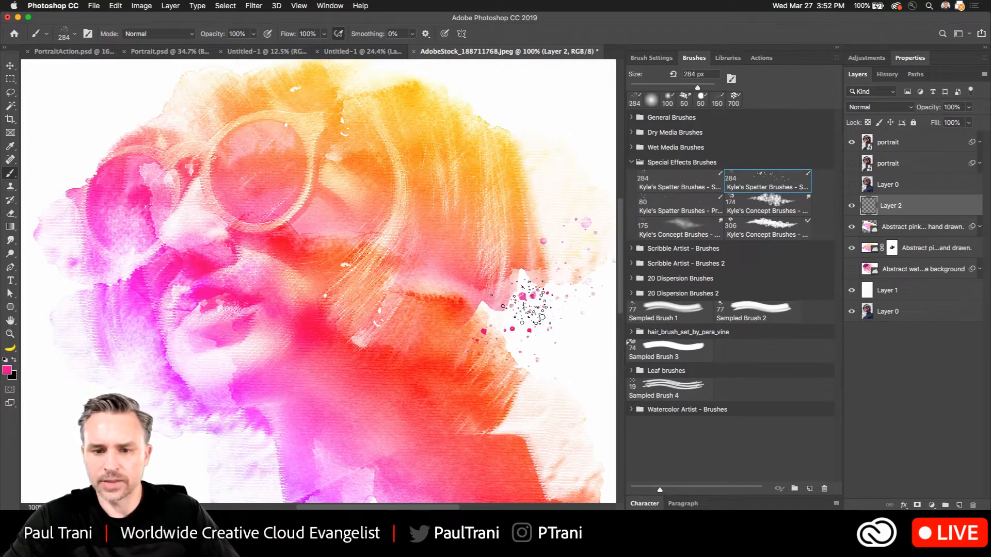
Step: Try a 700 px magenta spatter over the mouth and chin, and undo it
{"action": "key", "text": "bracketright"}
{"action": "key", "text": "bracketright"}
{"action": "key", "text": "bracketright"}
{"action": "key", "text": "bracketright"}
{"action": "key", "text": "bracketright"}
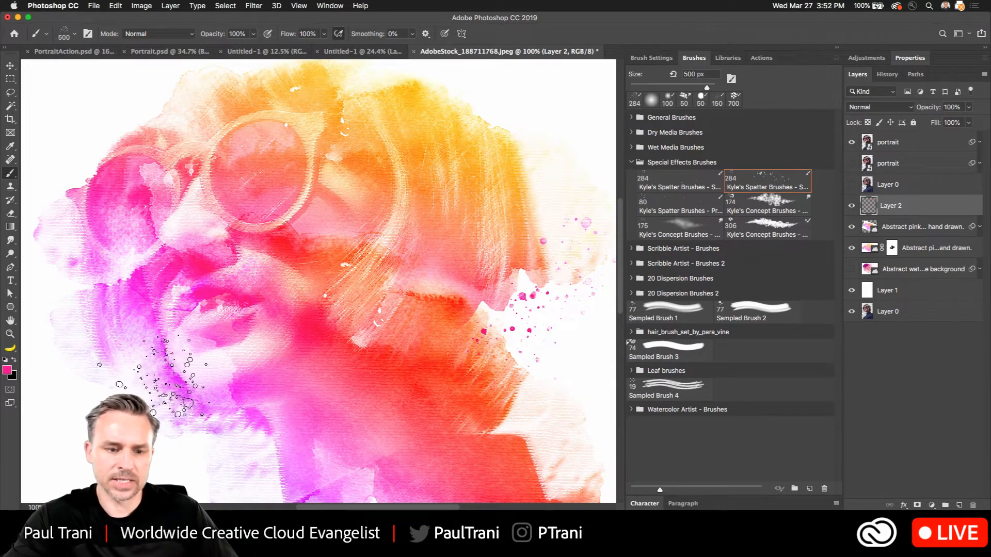
{"action": "left_click", "coordinate": [178, 376]}
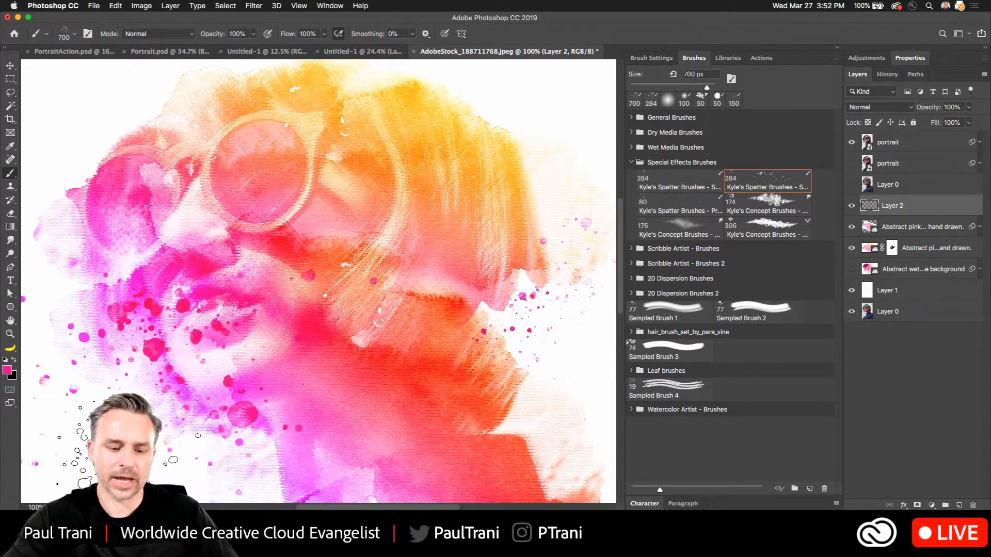
{"action": "key", "text": "super+z"}
Step: Reduce the spatter brush to 400 px and stamp magenta droplets on the white area below the chin
{"action": "key", "text": "bracketleft"}
{"action": "key", "text": "bracketleft"}
{"action": "key", "text": "bracketleft"}
{"action": "left_click", "coordinate": [204, 461]}
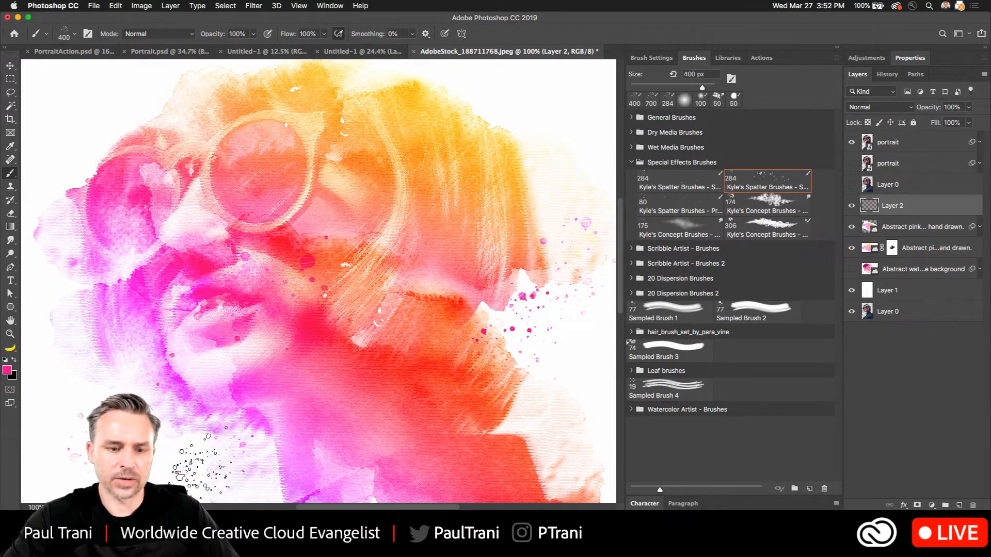
{"action": "left_click", "coordinate": [110, 420]}
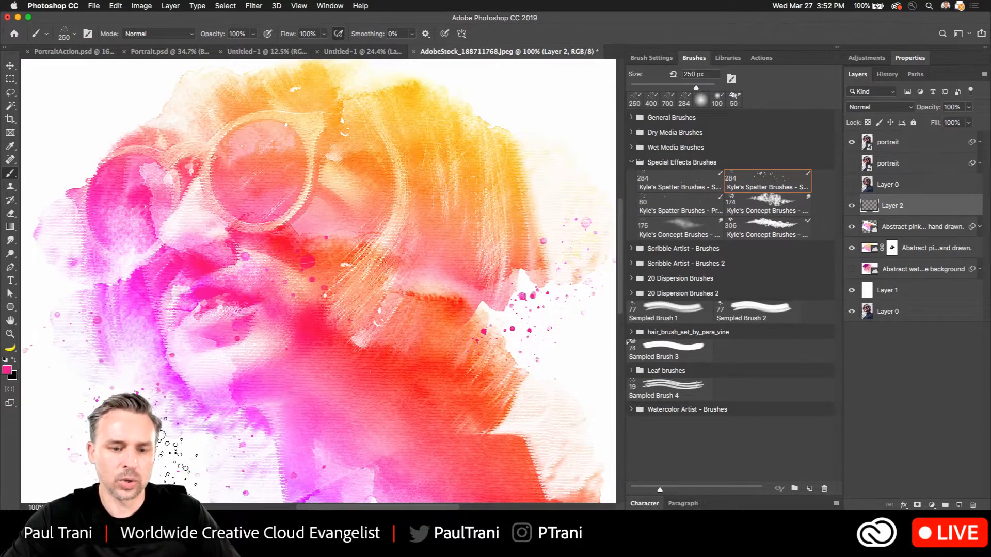
Step: Stamp magenta spatter around the top of the hair with the 250 px brush
{"action": "key", "text": "super+minus"}
{"action": "left_click", "coordinate": [262, 125]}
{"action": "left_click", "coordinate": [359, 144]}
{"action": "left_click", "coordinate": [412, 156]}
{"action": "left_click", "coordinate": [195, 146]}
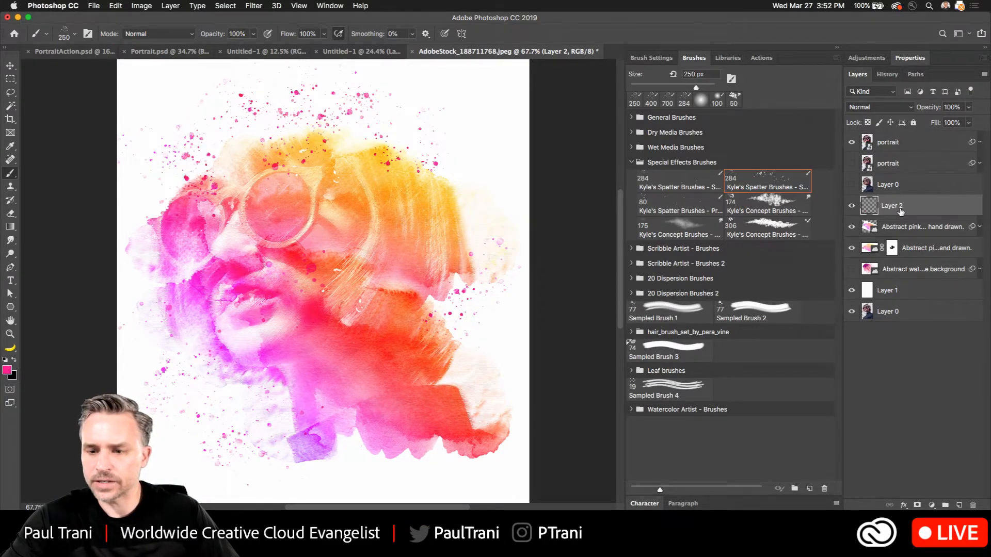
Step: Compare the artwork with and without the spatter layer and undo the spatter around the top of the hair
{"action": "left_click", "coordinate": [852, 207]}
{"action": "left_click", "coordinate": [852, 207]}
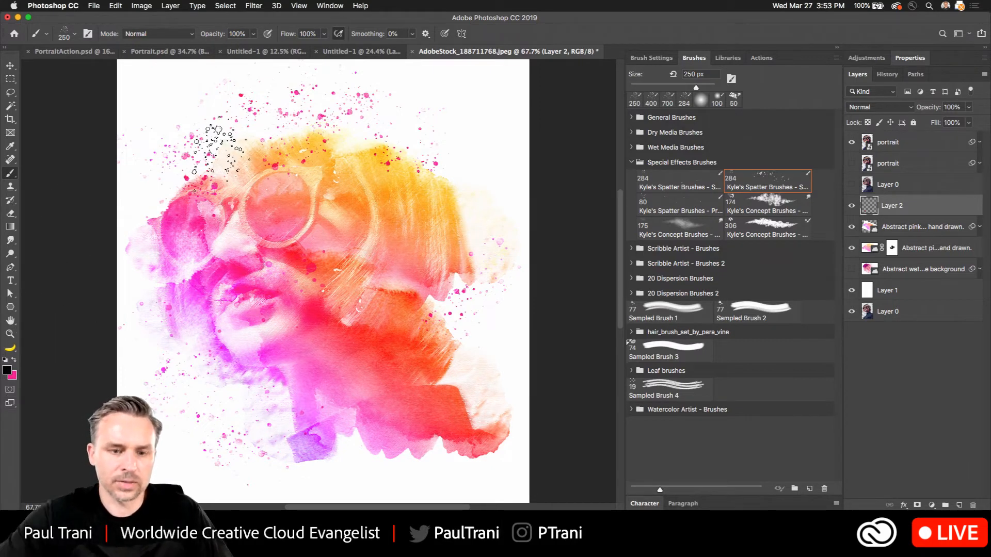
{"action": "key", "text": "super+z"}
{"action": "key", "text": "super+z"}
{"action": "key", "text": "super+z"}
{"action": "key", "text": "super+z"}
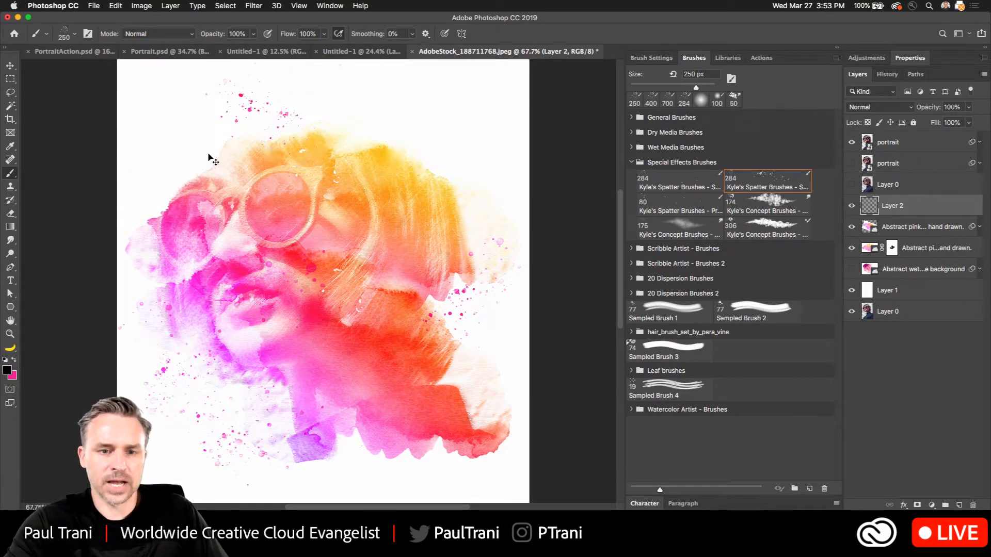
Step: Set the foreground color to golden yellow #ffc013, starting from a sample of the yellow hair
{"action": "left_click", "coordinate": [7, 371]}
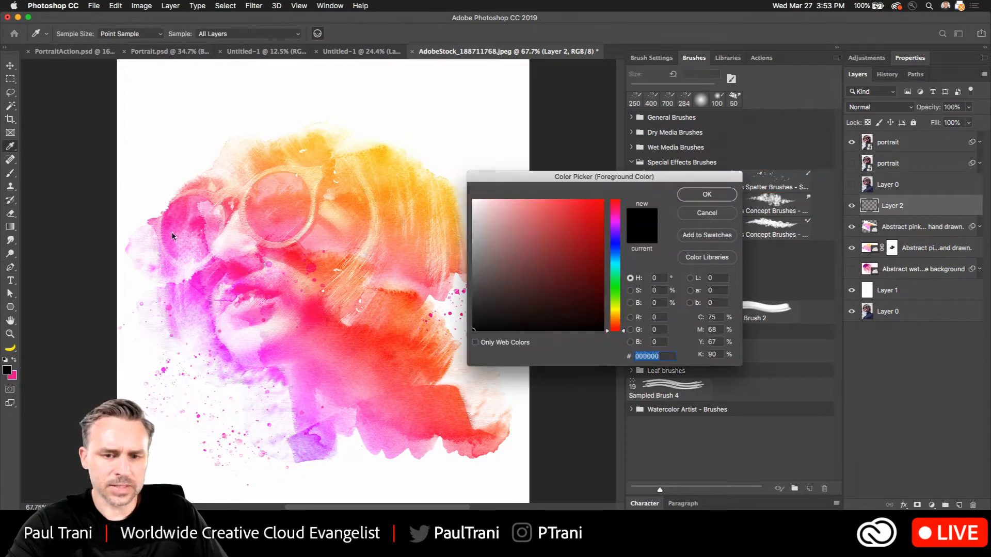
{"action": "left_click", "coordinate": [374, 171]}
{"action": "left_click_drag", "start_coordinate": [572, 204], "coordinate": [594, 193]}
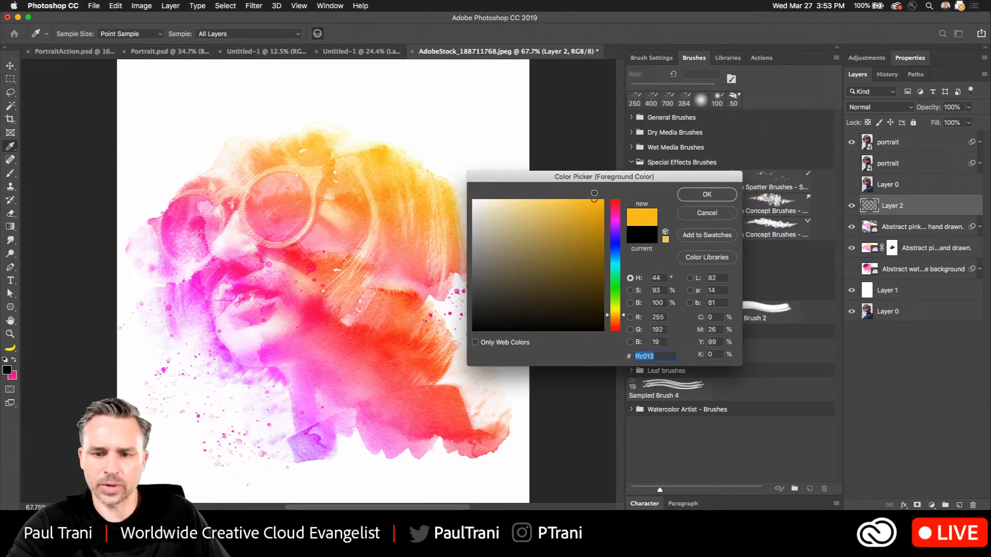
{"action": "left_click", "coordinate": [707, 194]}
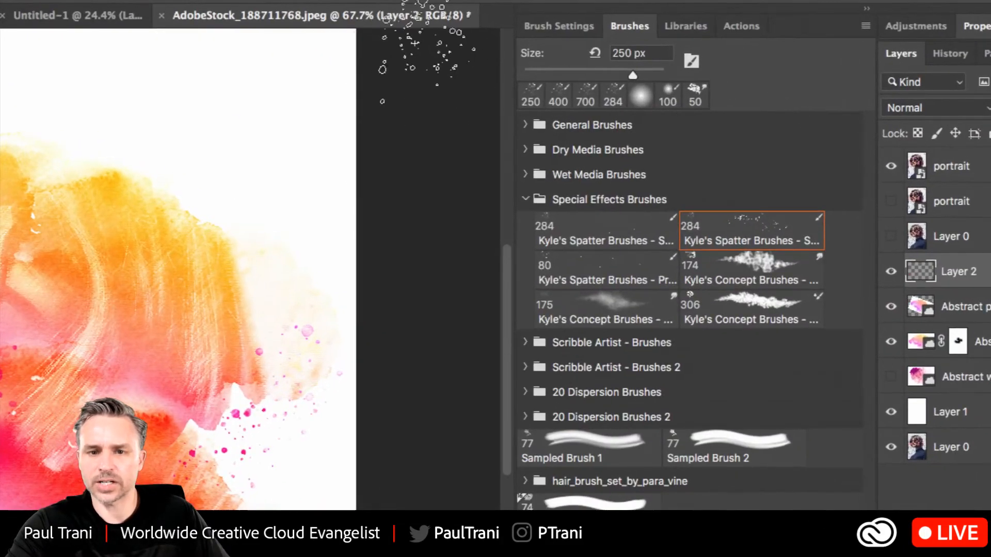
Step: Enable Color Dynamics for the spatter brush and set Foreground/Background Jitter to 41%
{"action": "left_click", "coordinate": [568, 26]}
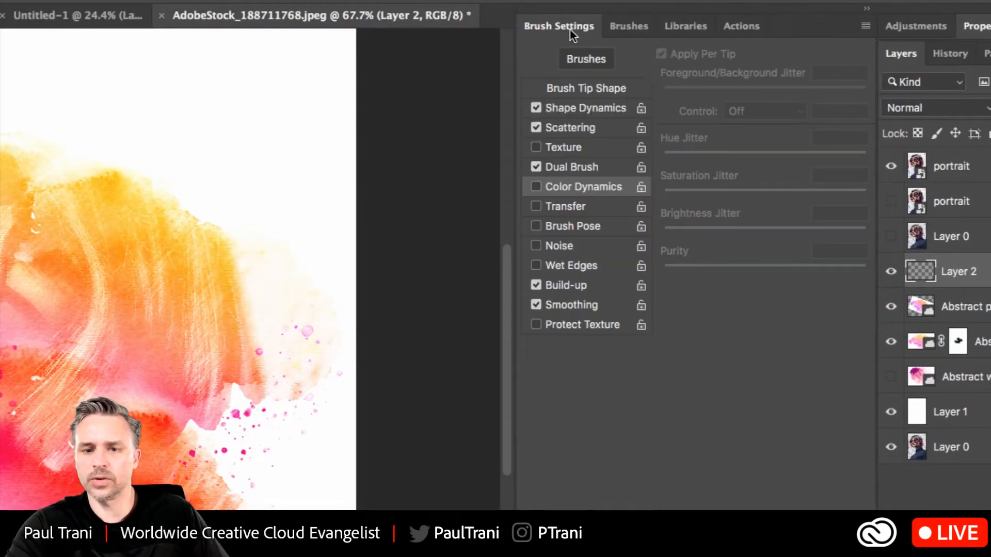
{"action": "left_click", "coordinate": [535, 188]}
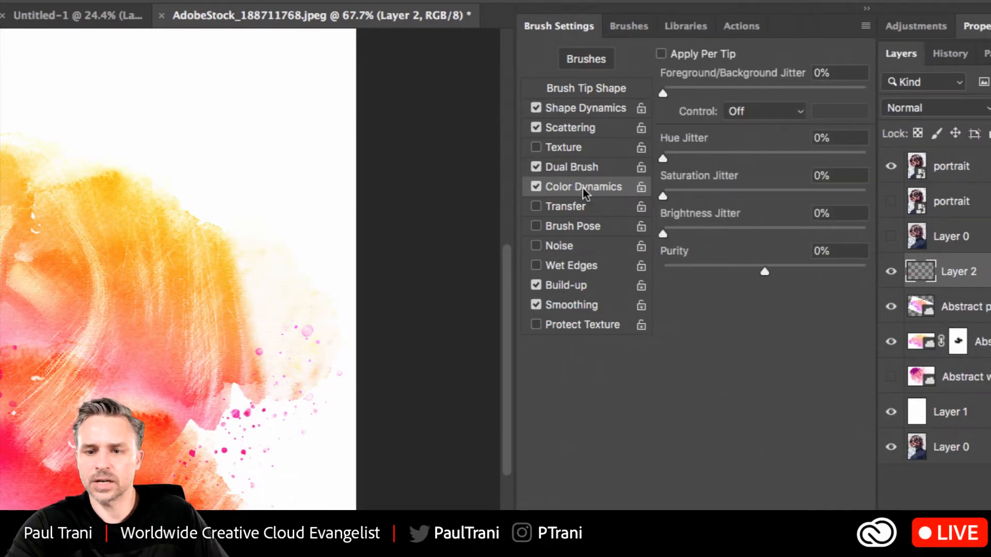
{"action": "left_click", "coordinate": [730, 88]}
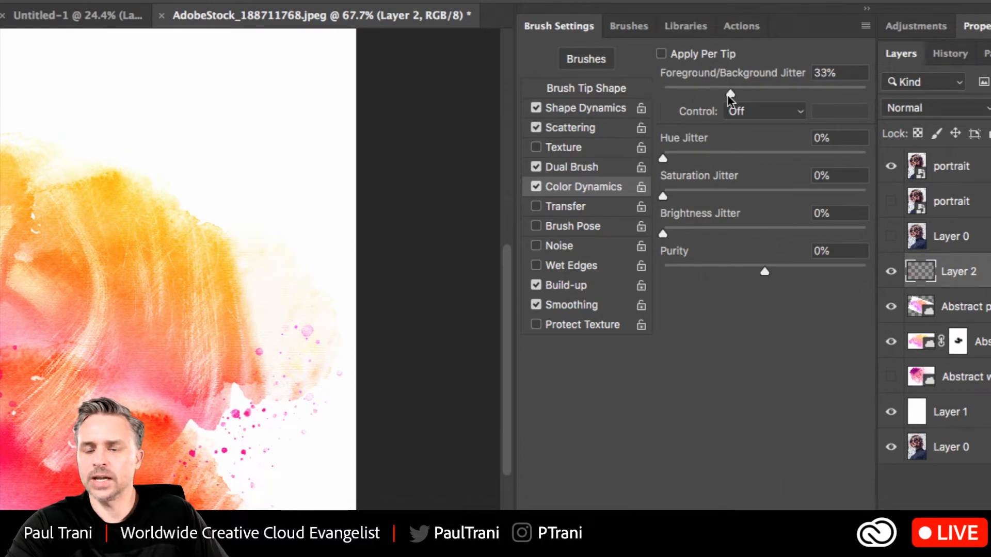
{"action": "left_click", "coordinate": [774, 93]}
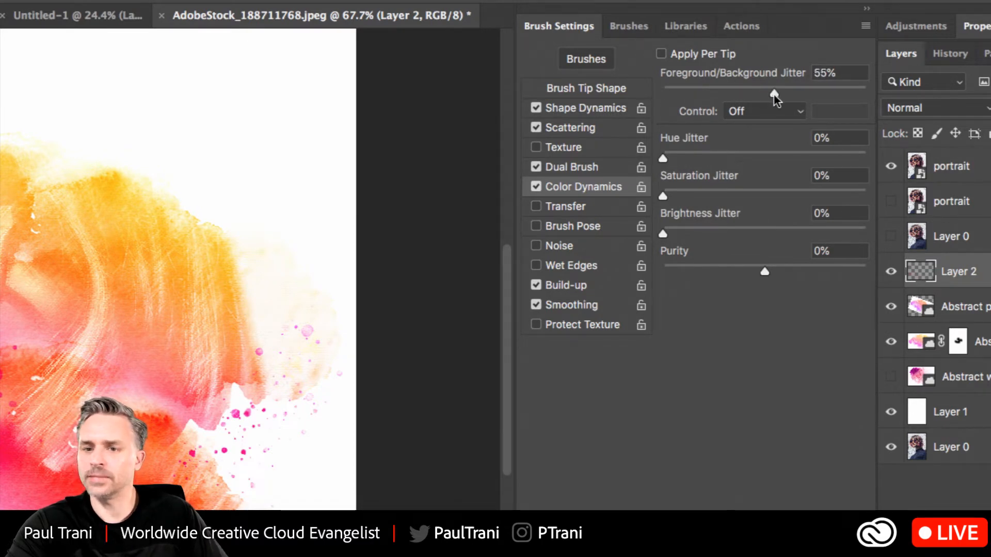
{"action": "left_click_drag", "start_coordinate": [856, 97], "coordinate": [732, 89]}
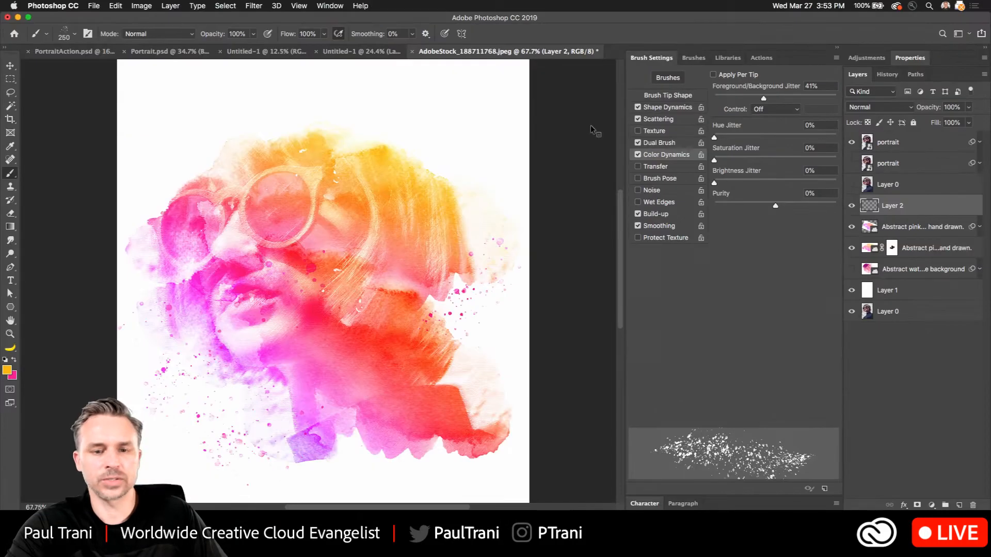
Step: Paint mixed yellow and magenta spatter above the hair and below the shoulder at 250 px, and enlarge the brush to 500 px
{"action": "mouse_move", "coordinate": [395, 96]}
{"action": "left_mouse_down"}
{"action": "mouse_move", "coordinate": [371, 129]}
{"action": "mouse_move", "coordinate": [221, 188]}
{"action": "mouse_move", "coordinate": [238, 109]}
{"action": "mouse_move", "coordinate": [343, 132]}
{"action": "mouse_move", "coordinate": [360, 175]}
{"action": "mouse_move", "coordinate": [186, 124]}
{"action": "mouse_move", "coordinate": [204, 178]}
{"action": "left_mouse_up"}
{"action": "mouse_move", "coordinate": [211, 400]}
{"action": "left_mouse_down"}
{"action": "mouse_move", "coordinate": [298, 424]}
{"action": "mouse_move", "coordinate": [341, 470]}
{"action": "left_mouse_up"}
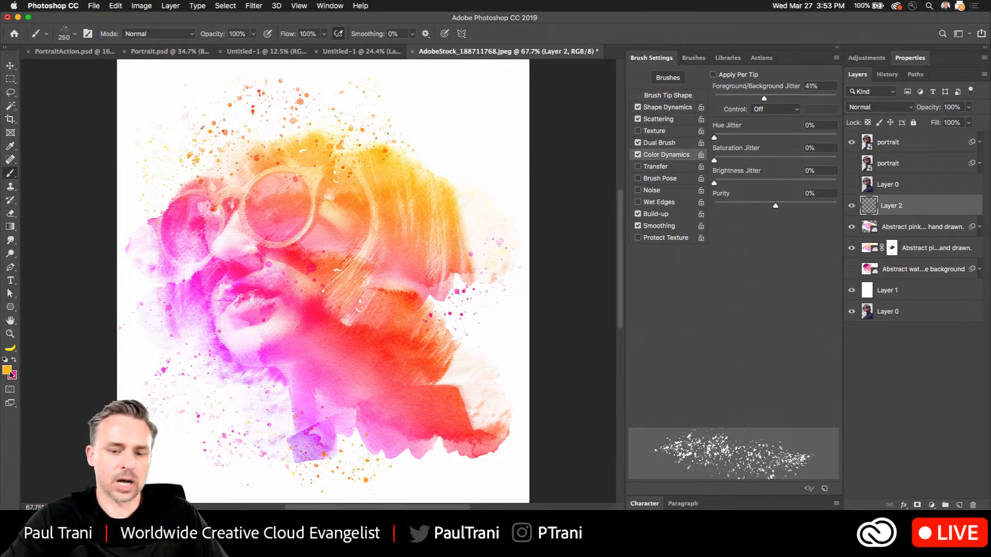
{"action": "key", "text": "bracketright"}
{"action": "key", "text": "bracketright"}
{"action": "key", "text": "bracketright"}
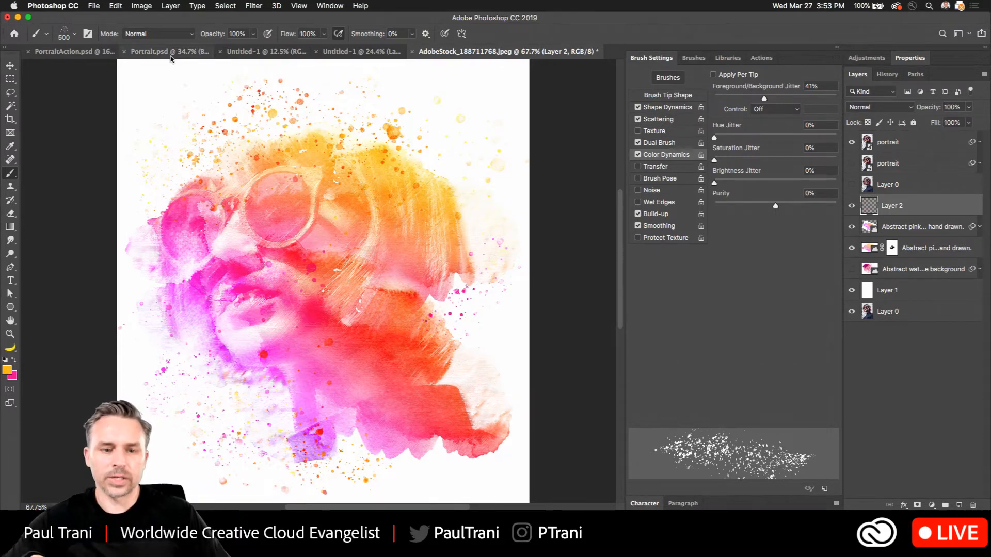
Step: Check the upper pink watercolor layer's contribution by toggling its visibility, and add a layer mask to it
{"action": "left_click", "coordinate": [852, 246]}
{"action": "left_click", "coordinate": [852, 240]}
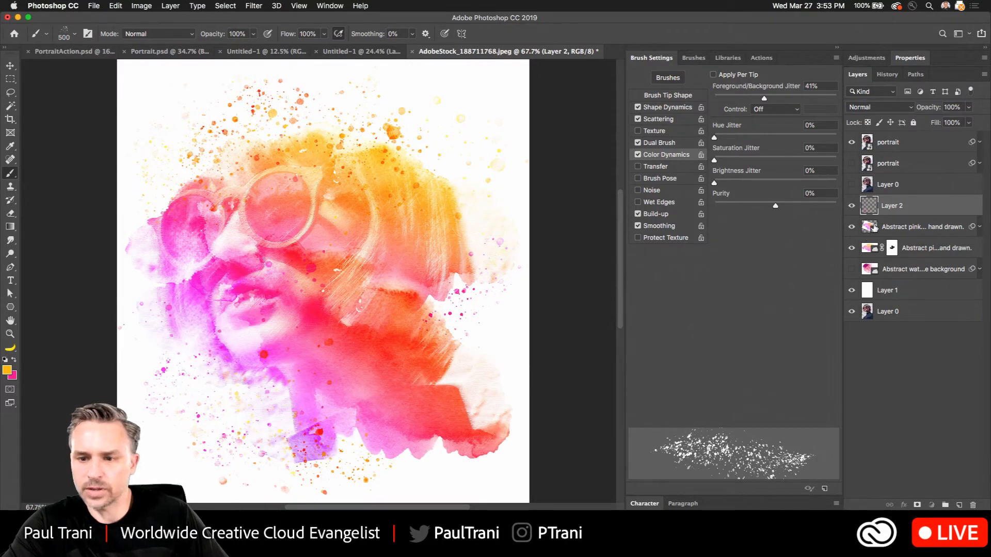
{"action": "left_click", "coordinate": [874, 227]}
{"action": "left_click", "coordinate": [853, 228]}
{"action": "left_click", "coordinate": [852, 227]}
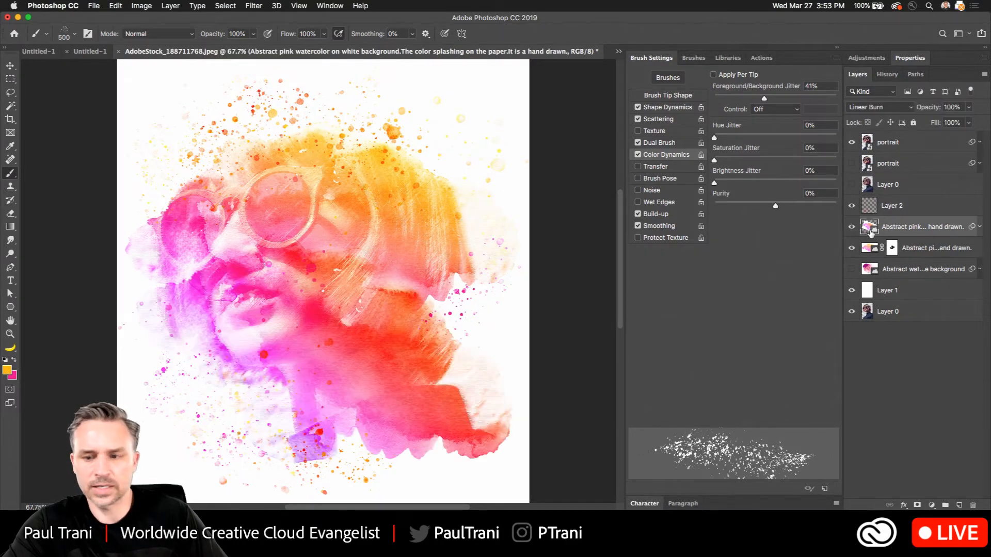
{"action": "left_click", "coordinate": [919, 504]}
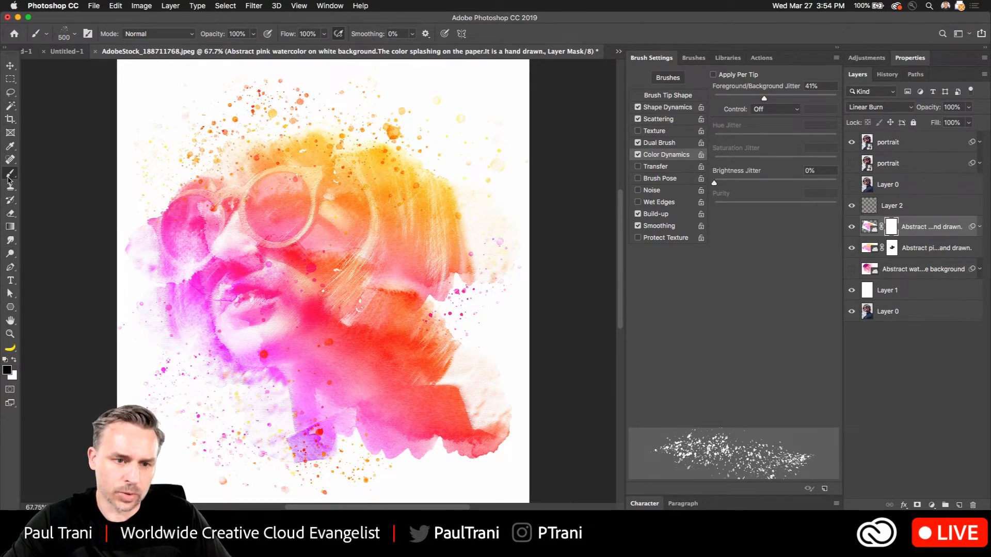
Step: Paint black on the upper watercolor's mask with a 250 px Soft Round brush from the mouth across the cheek
{"action": "left_click", "coordinate": [76, 36]}
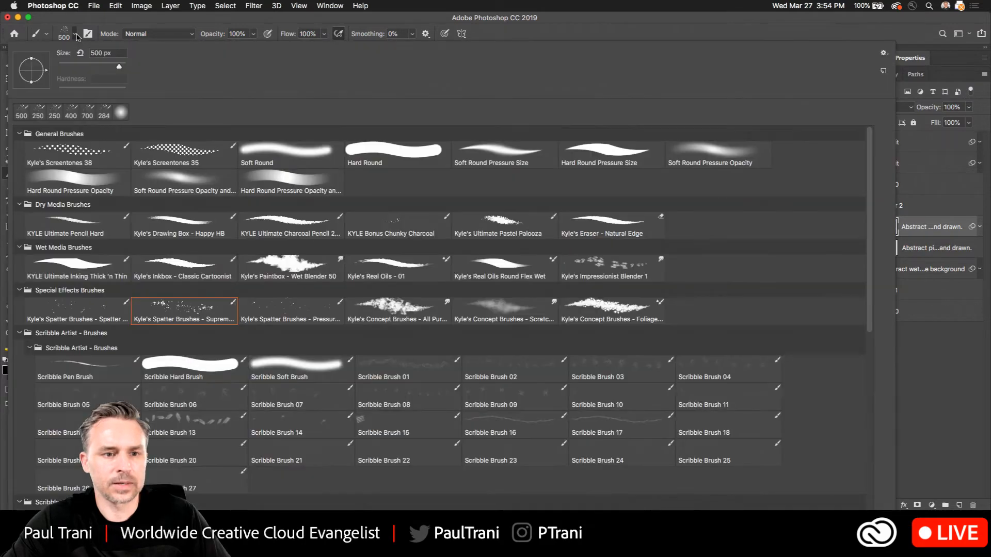
{"action": "left_click", "coordinate": [266, 151]}
{"action": "key", "text": "Return"}
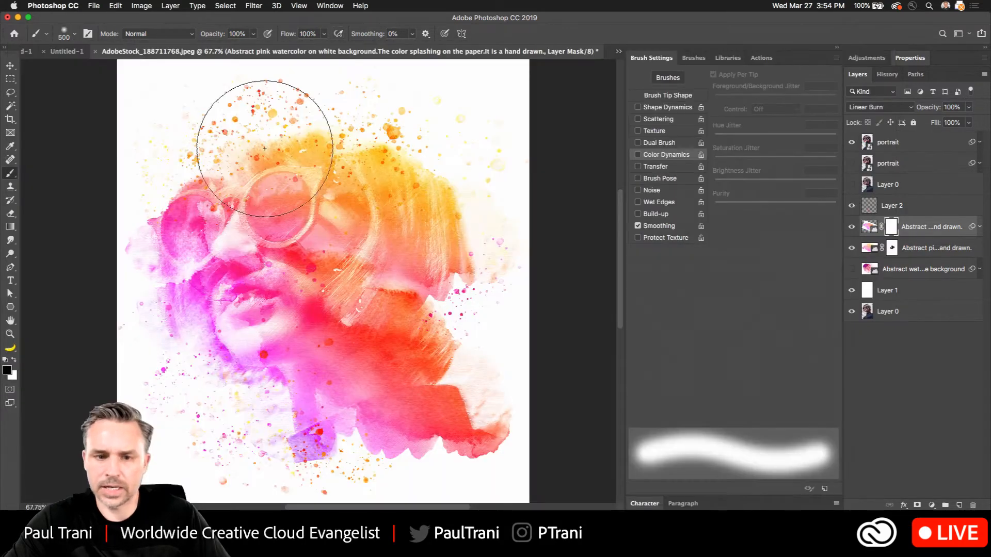
{"action": "key", "text": "bracketleft"}
{"action": "key", "text": "bracketleft"}
{"action": "key", "text": "bracketleft"}
{"action": "mouse_move", "coordinate": [221, 281]}
{"action": "left_mouse_down"}
{"action": "mouse_move", "coordinate": [243, 271]}
{"action": "mouse_move", "coordinate": [270, 249]}
{"action": "mouse_move", "coordinate": [291, 252]}
{"action": "mouse_move", "coordinate": [317, 272]}
{"action": "left_mouse_up"}
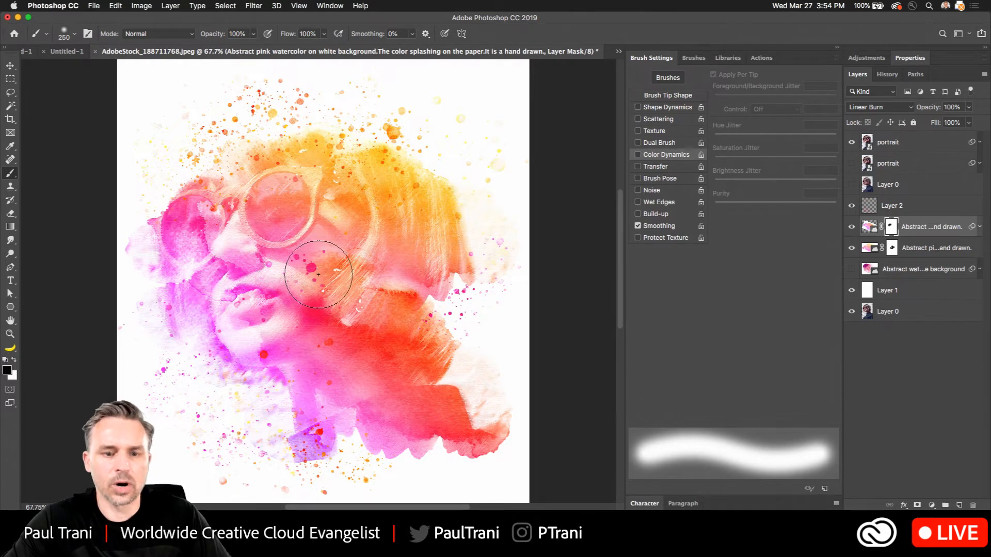
Step: Paint sampled pink over the nose and cheek on a new layer above the watercolors, and lower the layer's opacity to 64%
{"action": "left_click", "coordinate": [958, 506]}
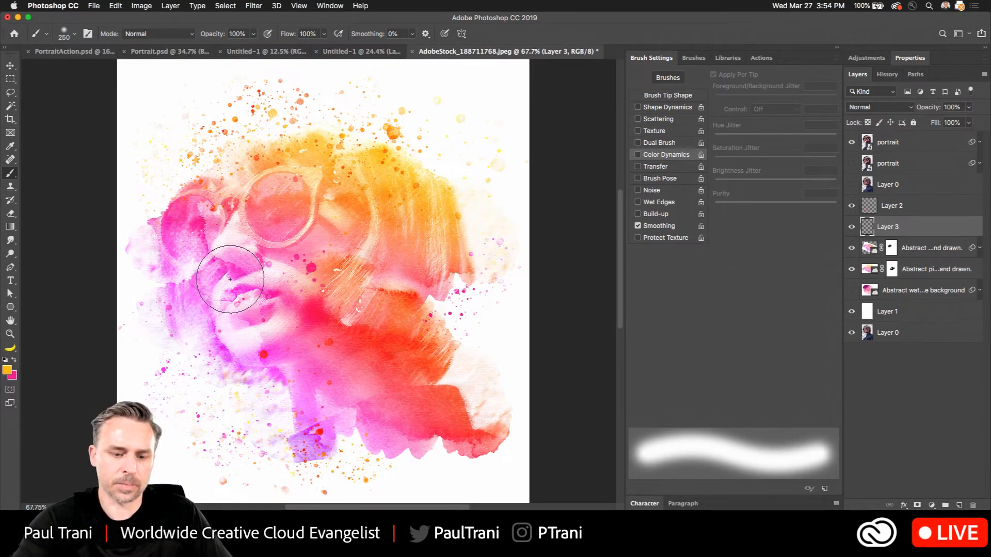
{"action": "left_click", "coordinate": [236, 249], "text": "alt"}
{"action": "mouse_move", "coordinate": [218, 274]}
{"action": "left_mouse_down"}
{"action": "mouse_move", "coordinate": [233, 259]}
{"action": "mouse_move", "coordinate": [304, 258]}
{"action": "left_mouse_up"}
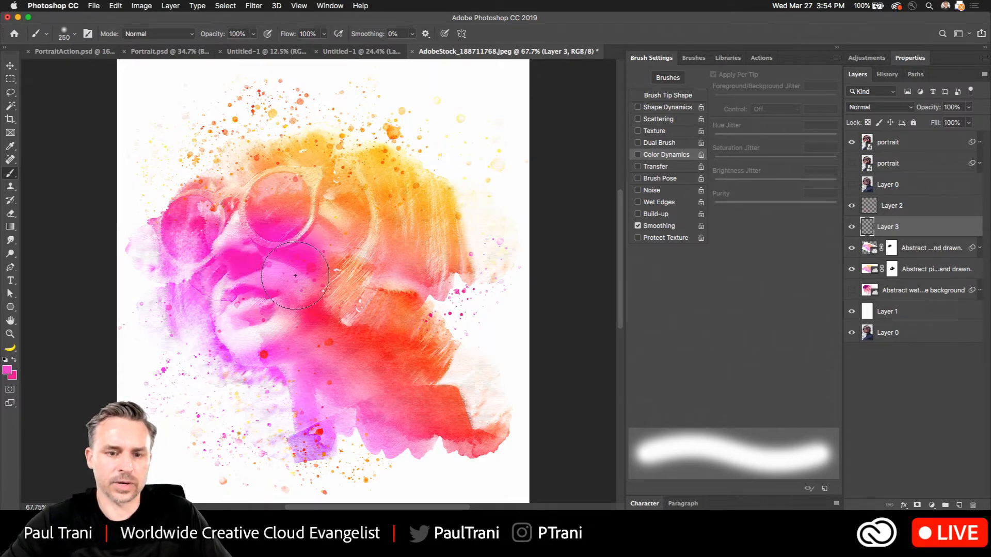
{"action": "key", "text": "z"}
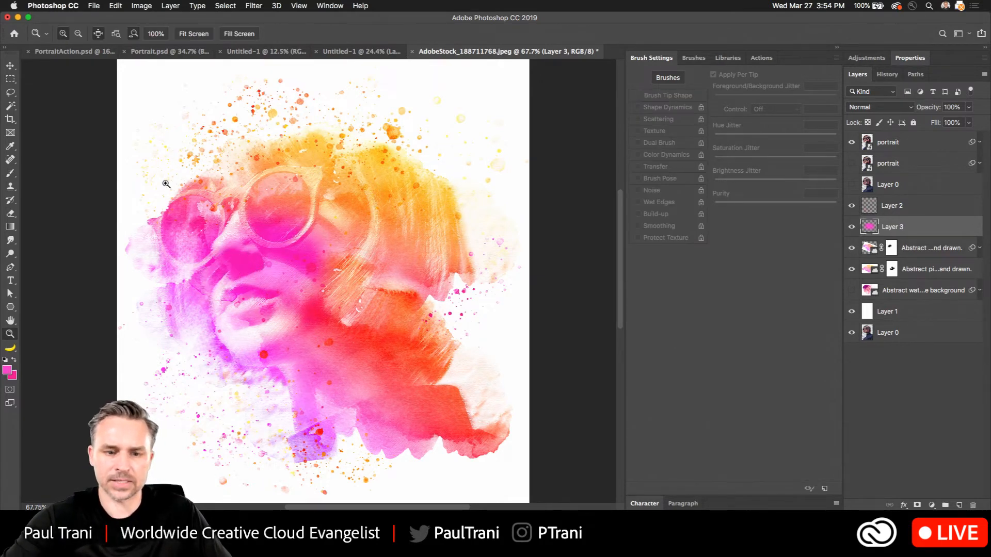
{"action": "left_click_drag", "start_coordinate": [938, 107], "coordinate": [917, 109]}
{"action": "left_click", "coordinate": [9, 78]}
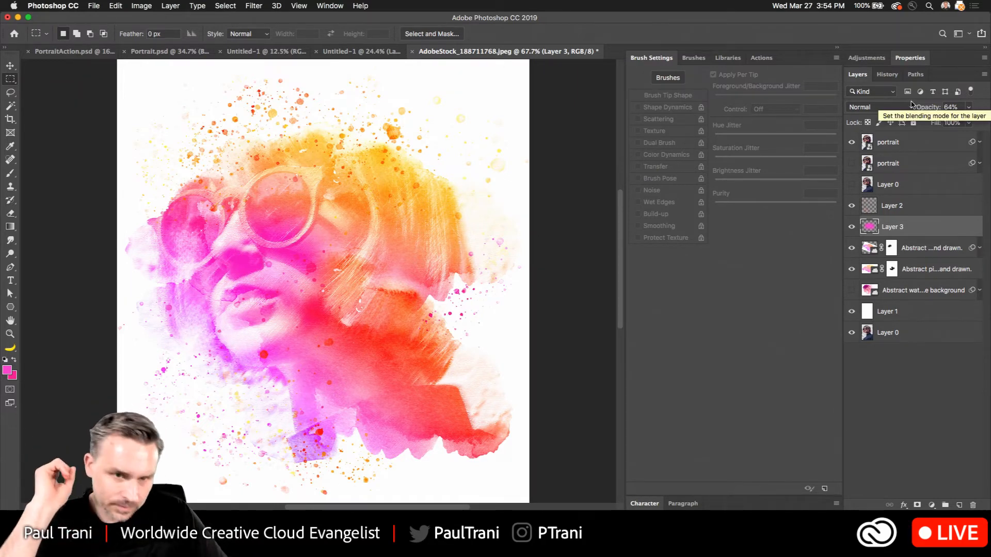
Step: Save the document to the Desktop as Portrait1.psd with its layers
{"action": "key", "text": "super+s"}
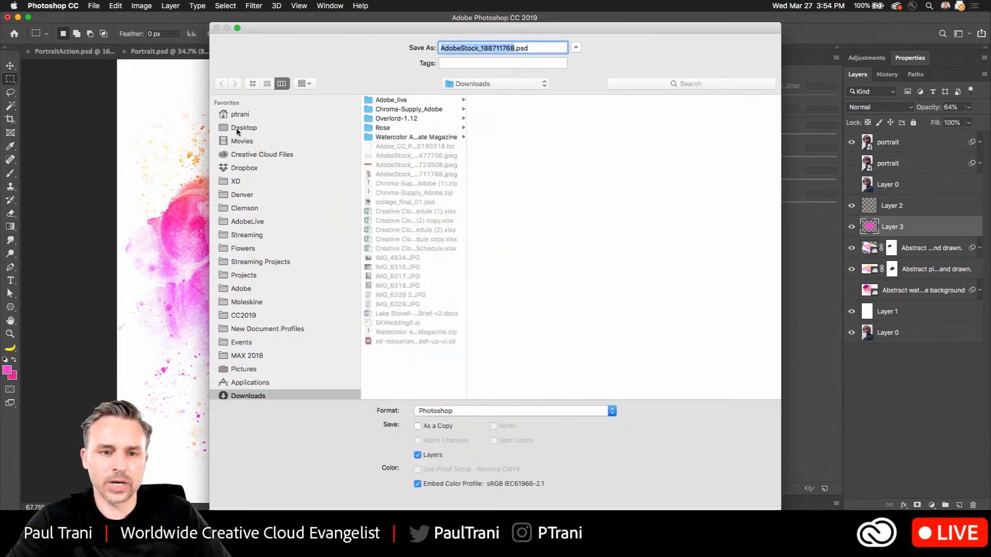
{"action": "left_click", "coordinate": [234, 129]}
{"action": "type", "text": "Portrait1"}
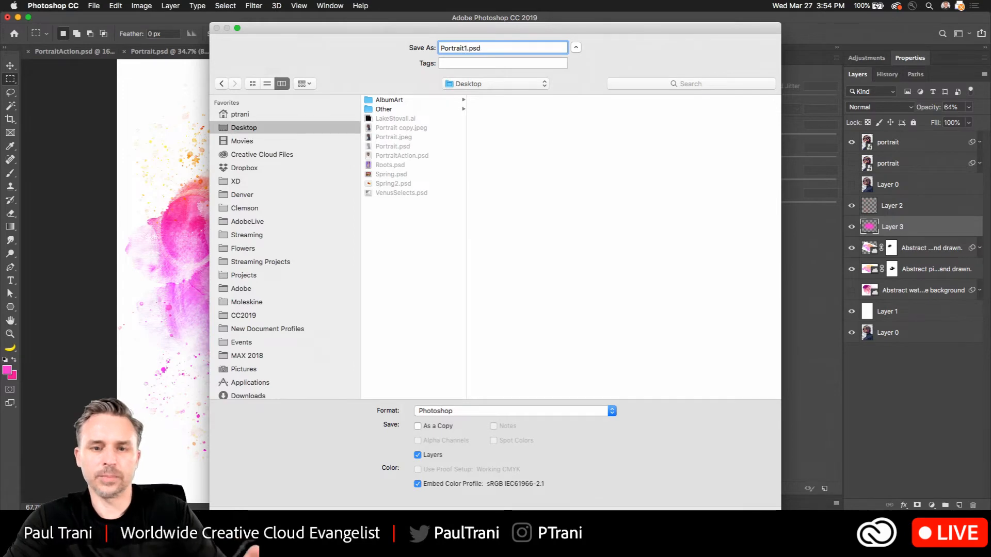
{"action": "key", "text": "Return"}
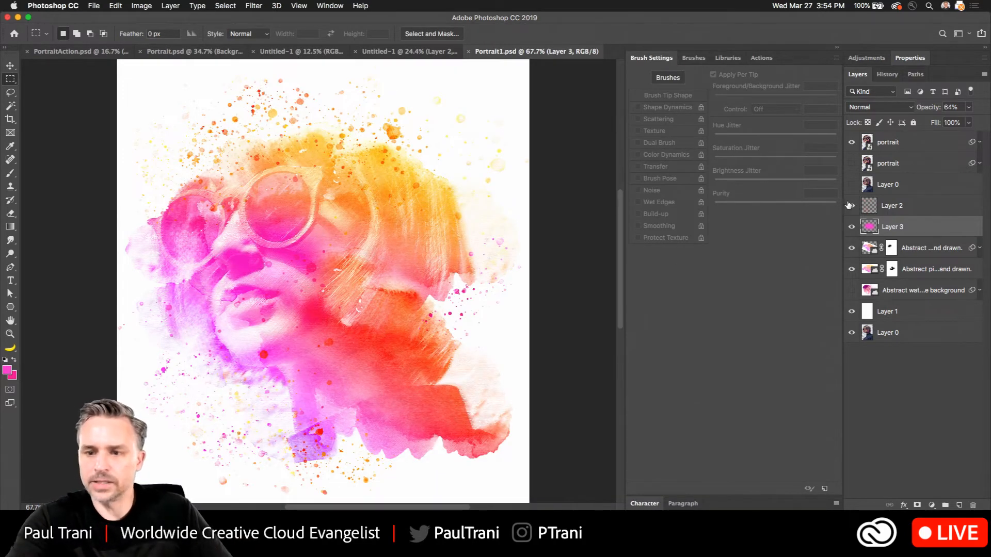
Step: Delete the spatter, pink paint and three watercolor layers, and add an empty layer above the white one
{"action": "left_click", "coordinate": [895, 206]}
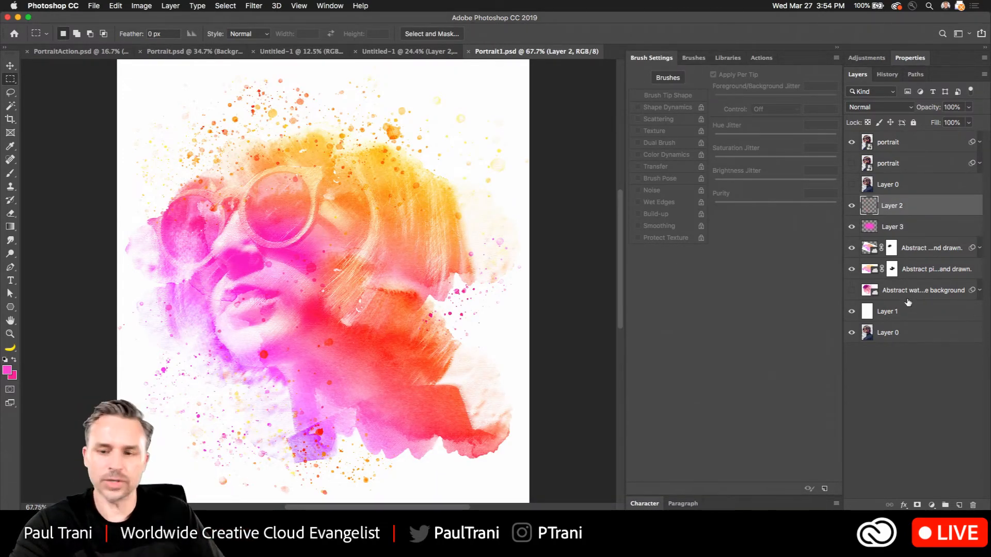
{"action": "left_click", "coordinate": [914, 299], "text": "shift"}
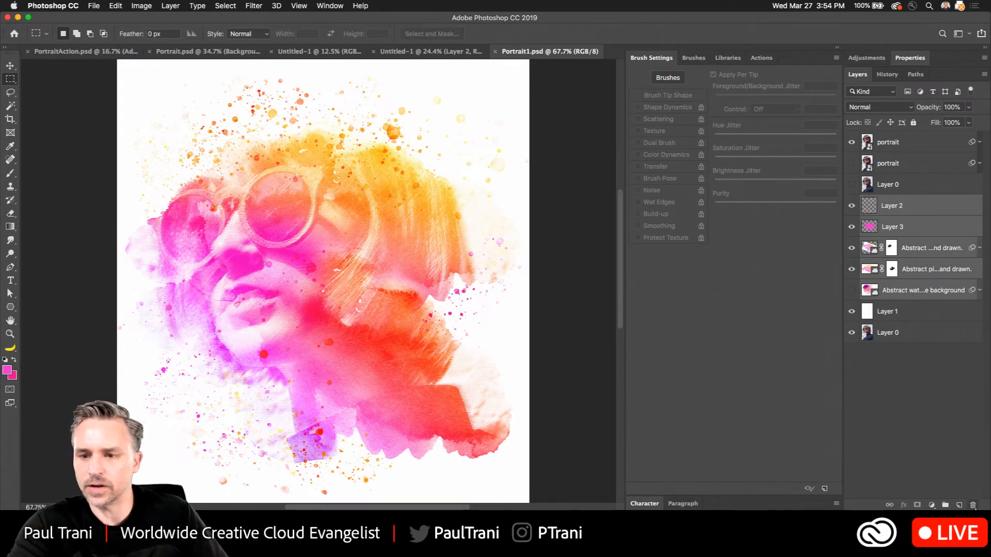
{"action": "left_click", "coordinate": [973, 505]}
{"action": "left_click", "coordinate": [957, 505]}
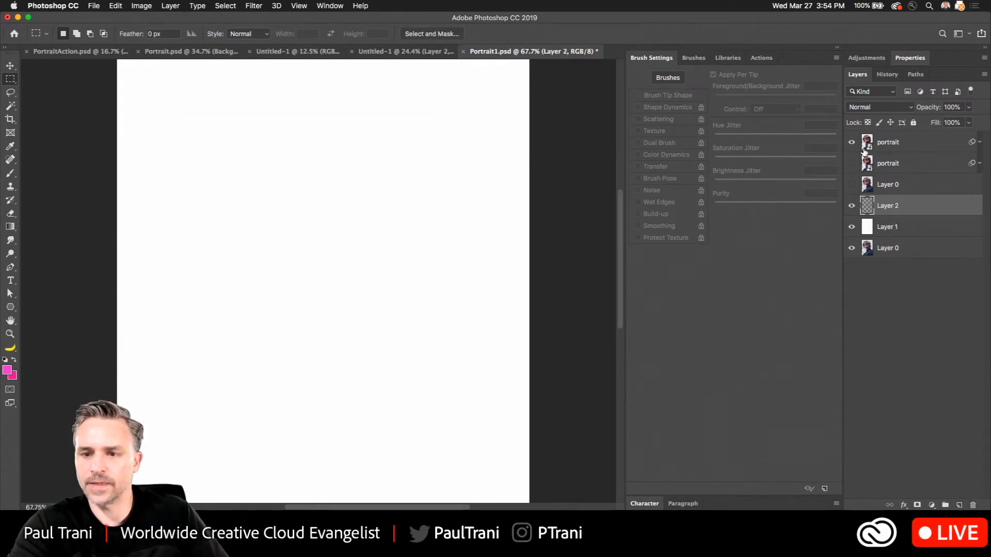
Step: Choose the Kyle's Screentones 38 brush from the General Brushes set
{"action": "left_click", "coordinate": [10, 173]}
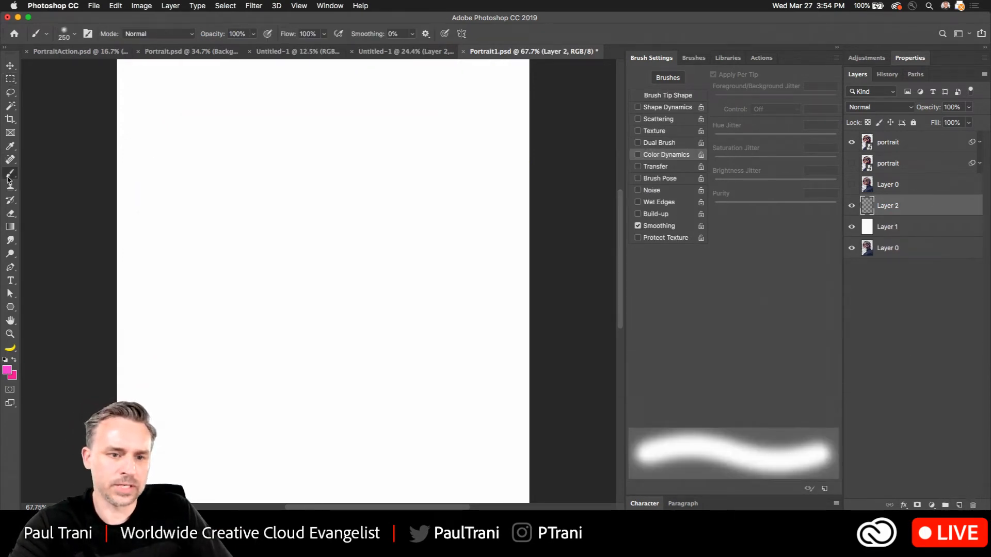
{"action": "left_click", "coordinate": [692, 58]}
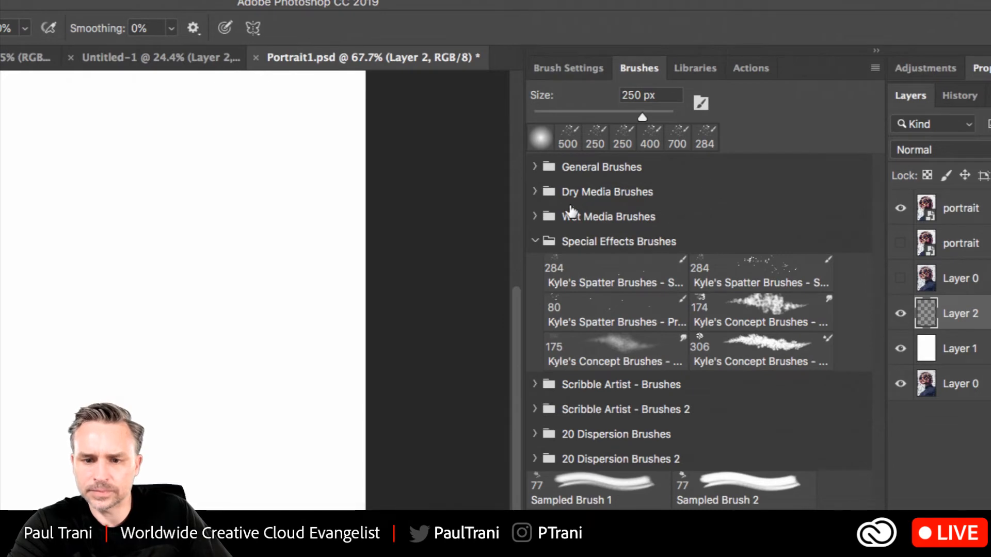
{"action": "left_click", "coordinate": [535, 167]}
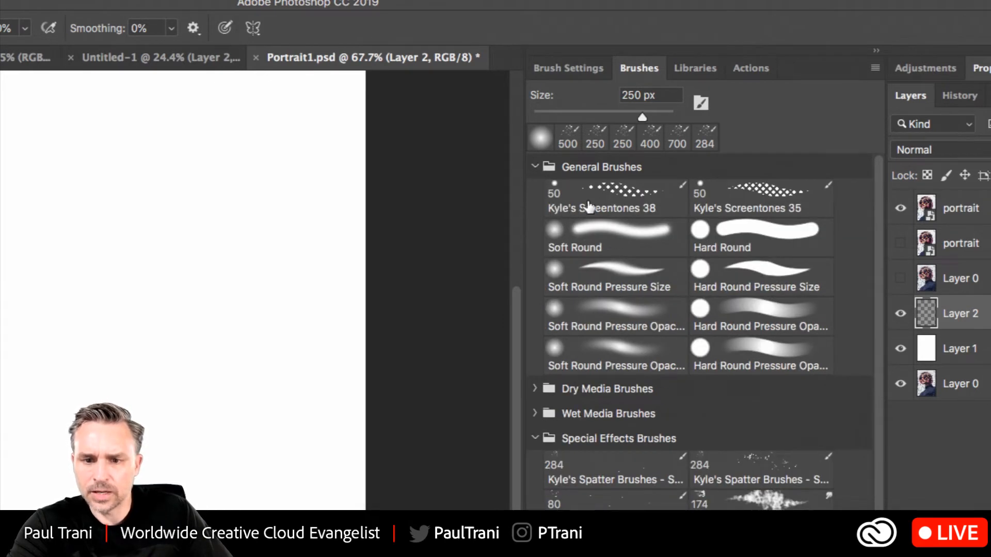
{"action": "left_click", "coordinate": [610, 206]}
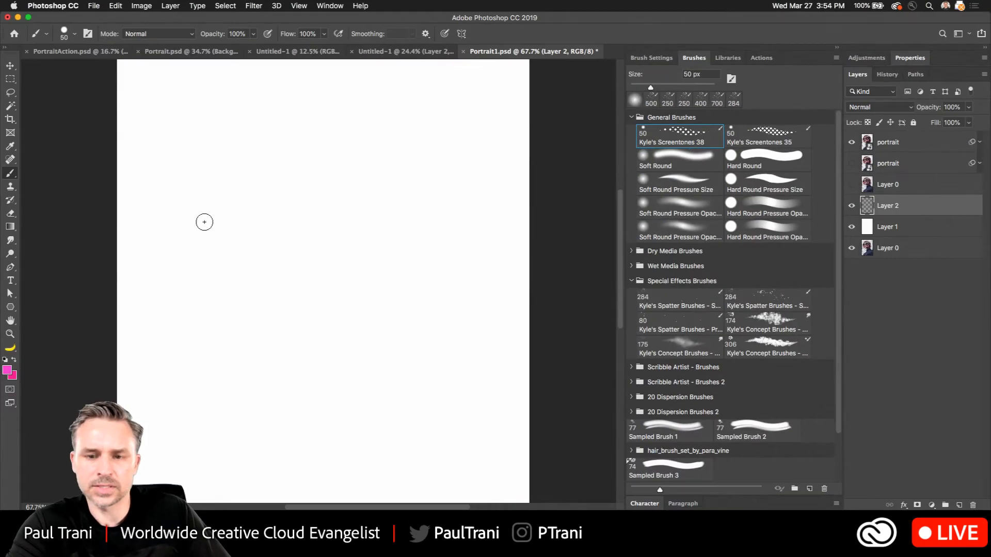
{"action": "mouse_move", "coordinate": [250, 239]}
{"action": "left_mouse_down"}
{"action": "mouse_move", "coordinate": [315, 347]}
{"action": "mouse_move", "coordinate": [265, 265]}
{"action": "mouse_move", "coordinate": [229, 264]}
{"action": "mouse_move", "coordinate": [214, 316]}
{"action": "left_mouse_up"}
{"action": "key", "text": "super+z"}
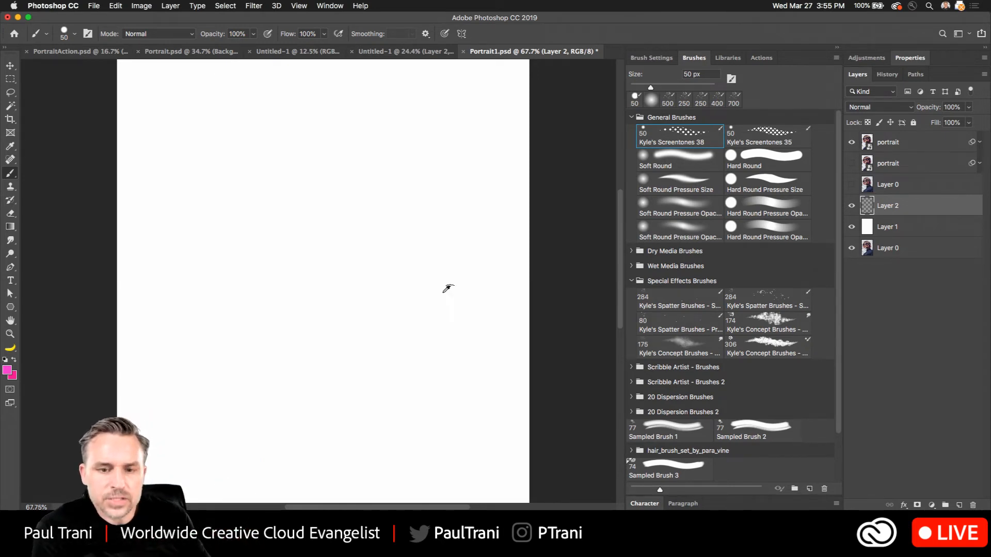
{"action": "scroll", "coordinate": [450, 293], "scroll_direction": "up", "scroll_amount": 5}
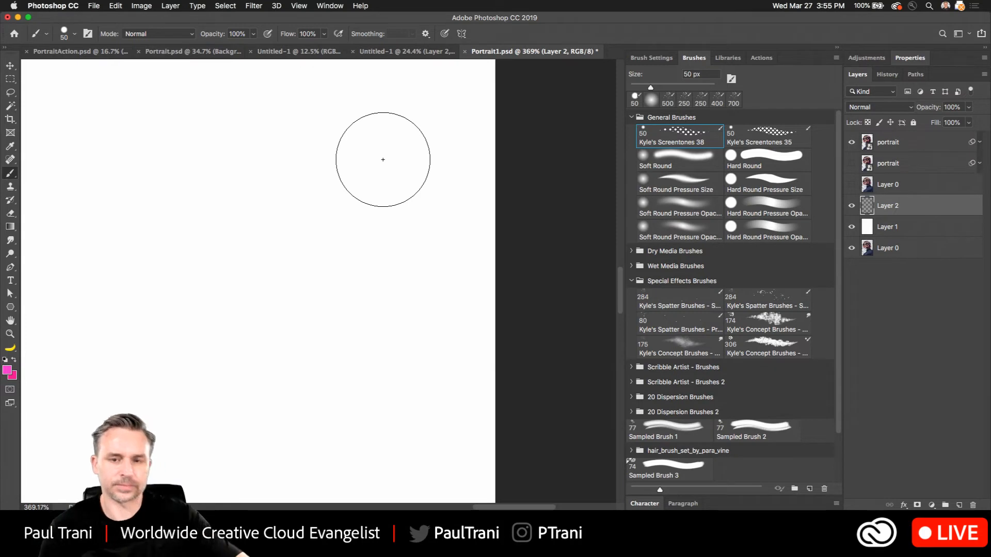
{"action": "key", "text": "super+0"}
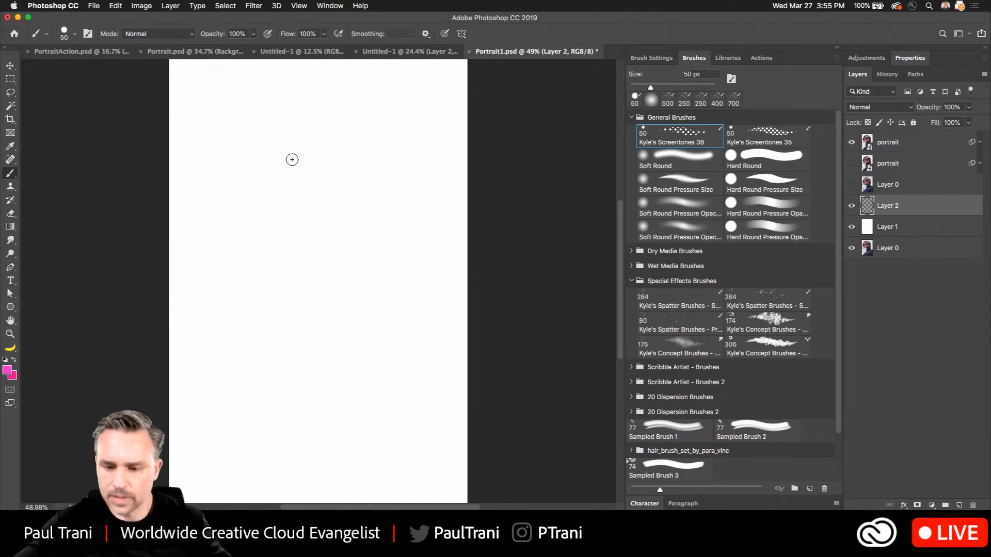
Step: Move Layer 2 up the stack so it sits between the two portrait layers
{"action": "key", "text": "super+bracketright"}
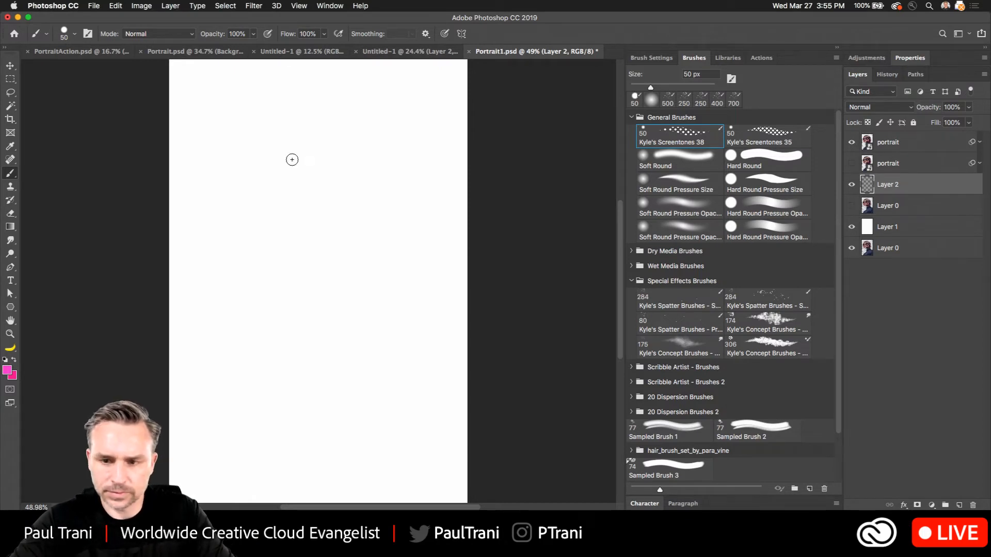
{"action": "key", "text": "super+bracketright"}
{"action": "key", "text": "super+bracketright"}
{"action": "key", "text": "super+bracketleft"}
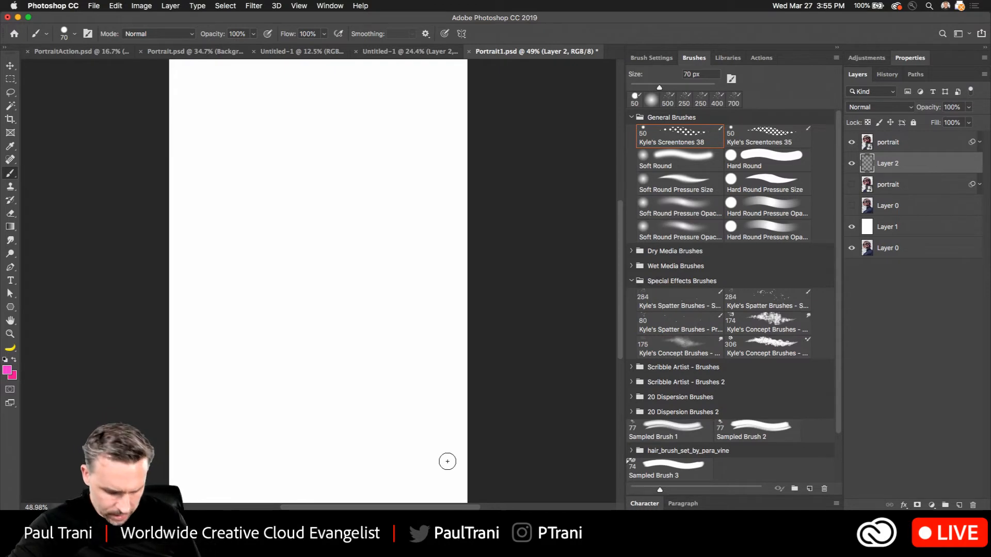
Step: Paint a short pink screentone test stroke at 70 px on Layer 2, and enlarge the brush to 200 px
{"action": "left_click_drag", "start_coordinate": [260, 217], "coordinate": [290, 255]}
{"action": "key", "text": "bracketright"}
{"action": "key", "text": "bracketright"}
{"action": "key", "text": "bracketright"}
{"action": "key", "text": "bracketright"}
{"action": "key", "text": "bracketright"}
{"action": "key", "text": "bracketright"}
{"action": "key", "text": "bracketright"}
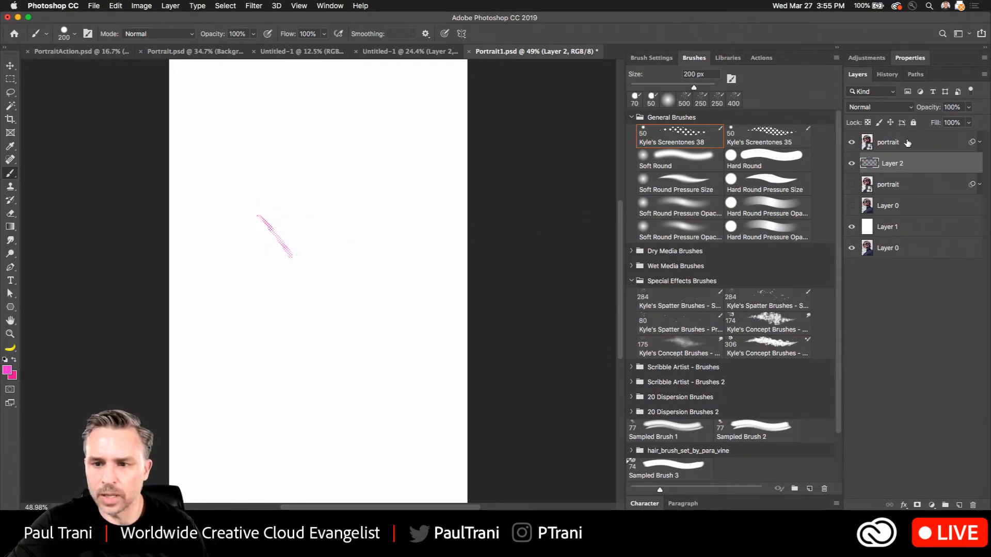
Step: Show the lower portrait layer and change its blend mode to Dissolve
{"action": "left_click", "coordinate": [909, 142]}
{"action": "left_click", "coordinate": [902, 181]}
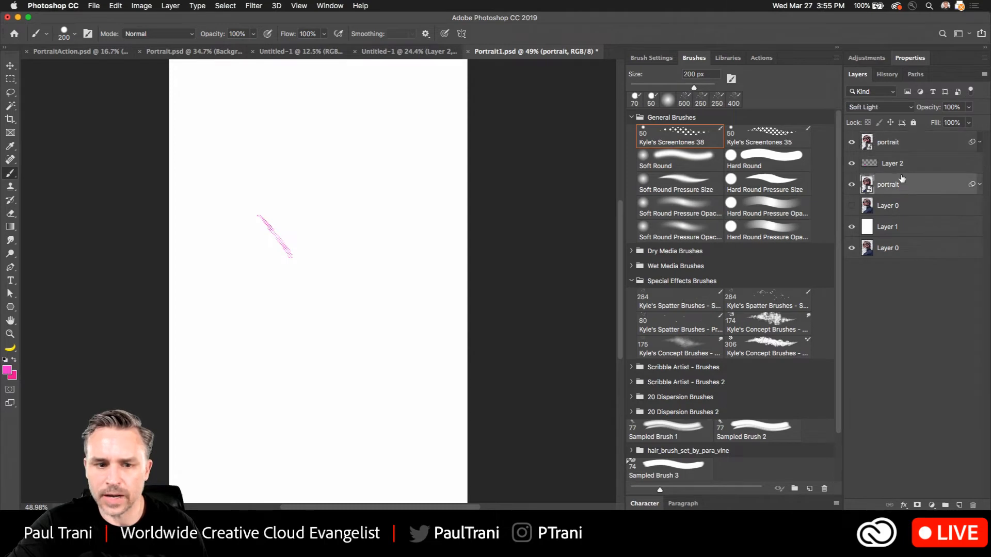
{"action": "left_click", "coordinate": [895, 106]}
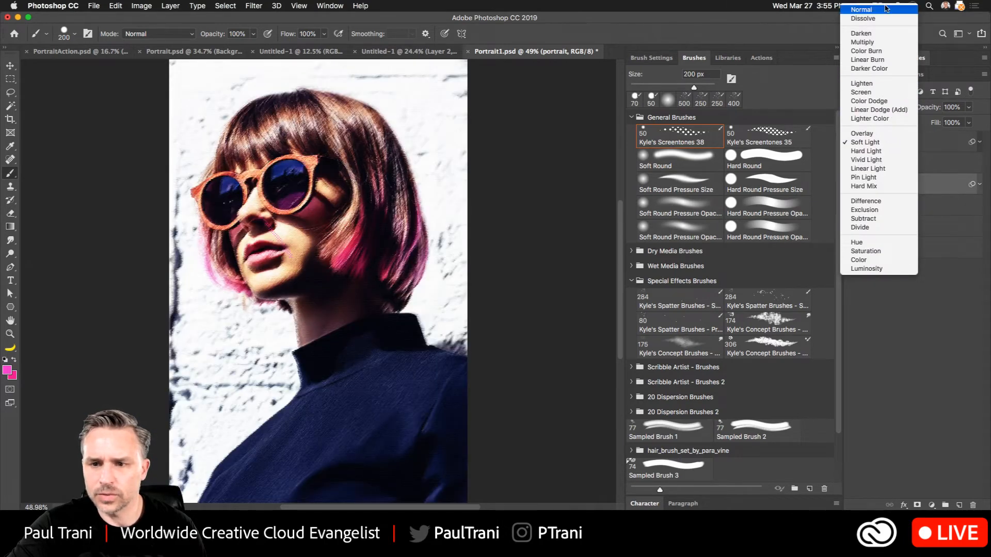
{"action": "left_click", "coordinate": [885, 19]}
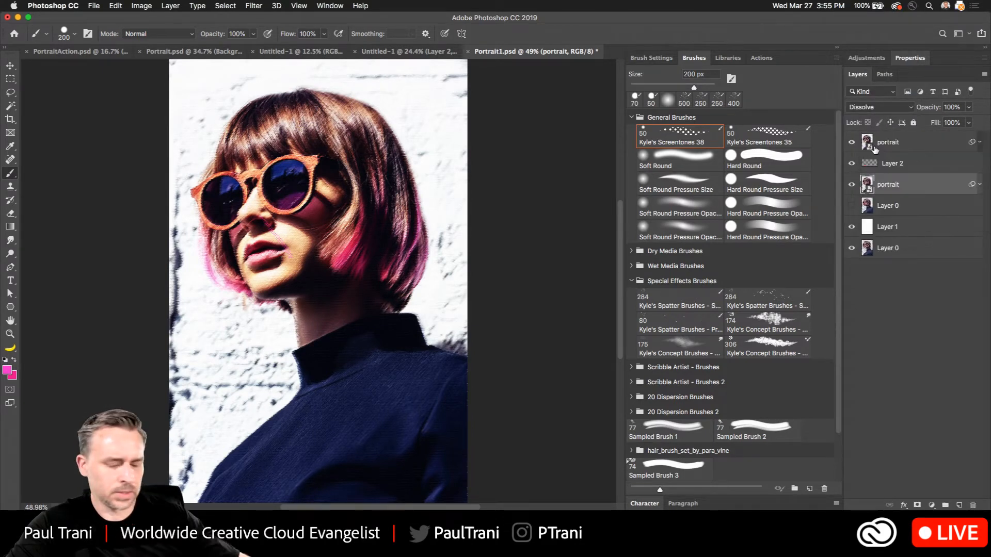
Step: Hide both portrait layers and Layer 2, and show the upper Layer 0 faded to 24% opacity
{"action": "left_click", "coordinate": [852, 185]}
{"action": "left_click", "coordinate": [852, 206]}
{"action": "left_click", "coordinate": [874, 209]}
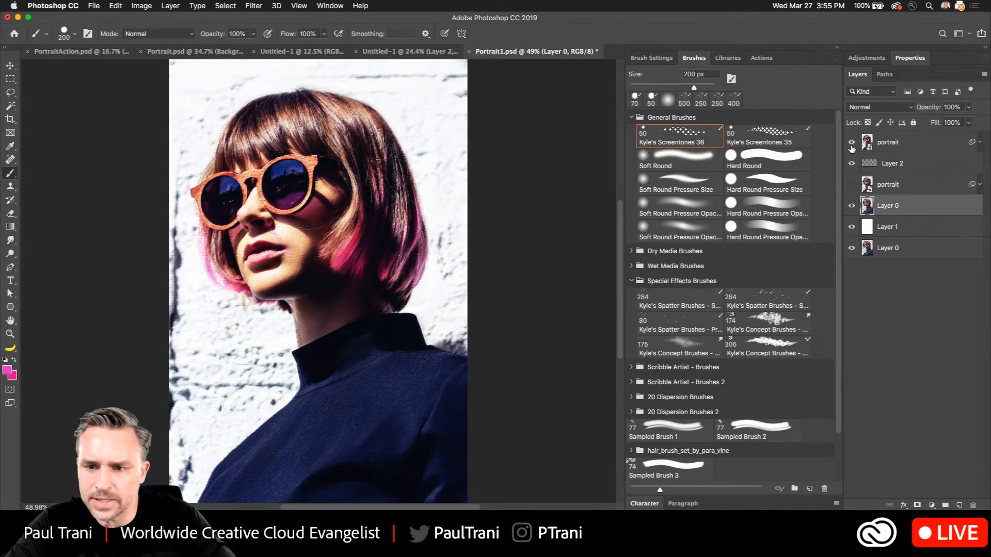
{"action": "left_click", "coordinate": [852, 163]}
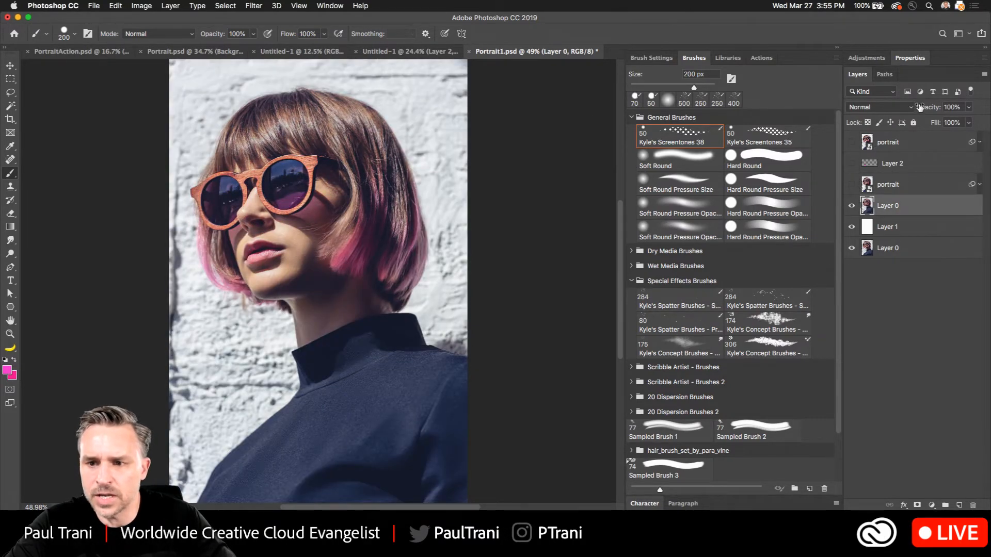
{"action": "left_click_drag", "start_coordinate": [907, 108], "coordinate": [884, 108]}
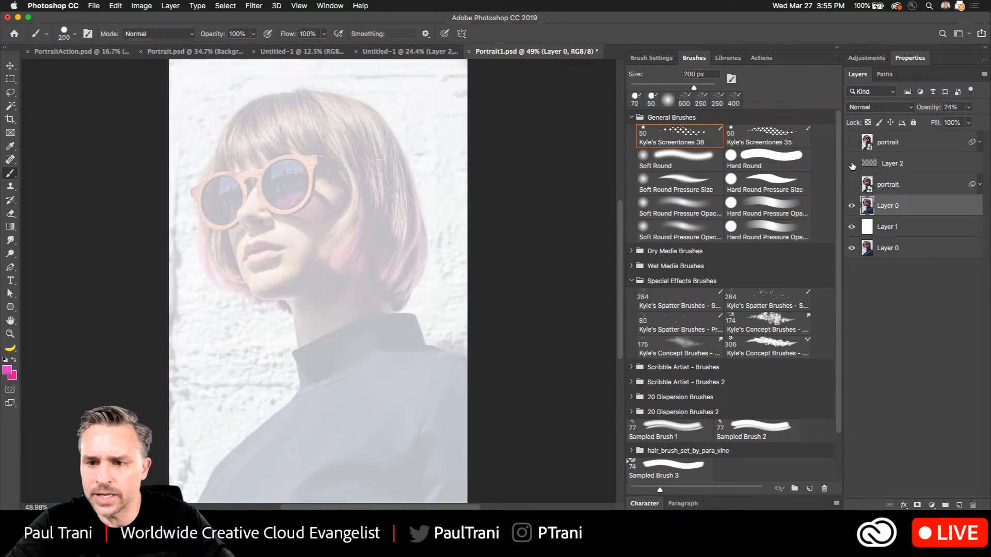
Step: Clear the test stroke from Layer 2 and reset the colors to default black and white
{"action": "left_click", "coordinate": [876, 165]}
{"action": "key", "text": "super+a"}
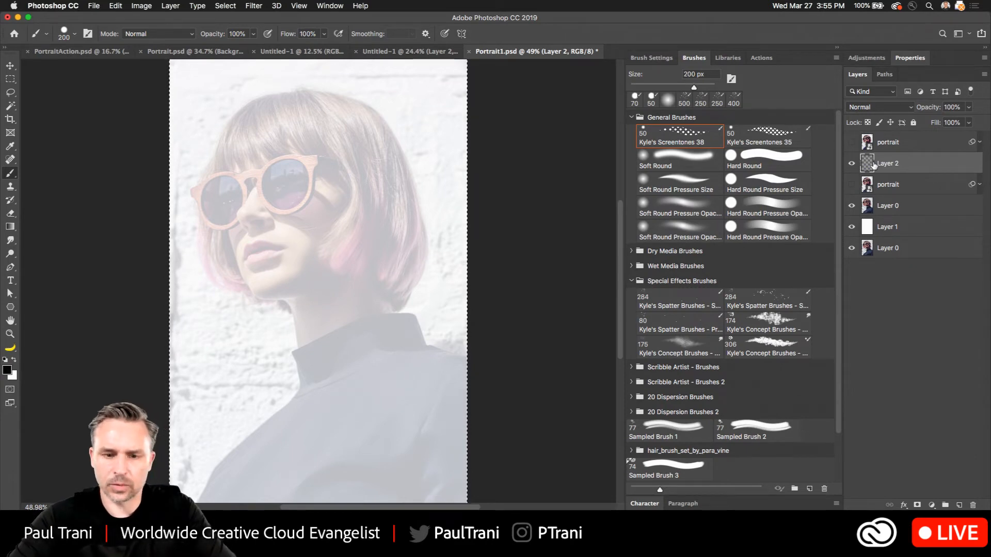
{"action": "key", "text": "d"}
{"action": "key", "text": "super+d"}
Step: Paint a black screentone line with a 10 px brush from below the sunglasses down the face's edge to the chin
{"action": "key", "text": "super+equal"}
{"action": "key", "text": "super+equal"}
{"action": "left_click_drag", "start_coordinate": [227, 125], "coordinate": [282, 203]}
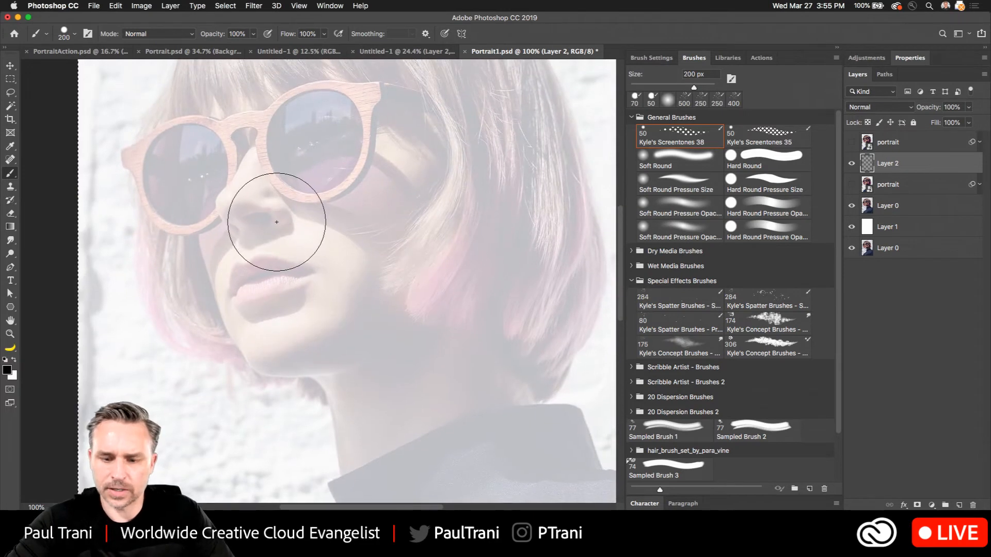
{"action": "key", "text": "bracketleft"}
{"action": "key", "text": "bracketleft"}
{"action": "key", "text": "bracketleft"}
{"action": "mouse_move", "coordinate": [270, 280]}
{"action": "left_mouse_down"}
{"action": "mouse_move", "coordinate": [239, 262]}
{"action": "mouse_move", "coordinate": [220, 269]}
{"action": "left_mouse_up"}
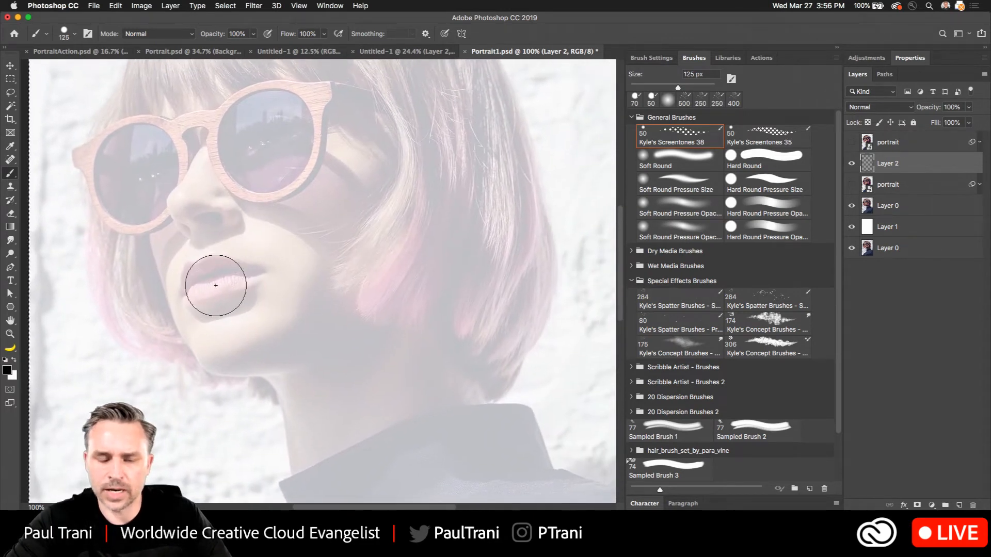
{"action": "key", "text": "bracketleft"}
{"action": "key", "text": "bracketleft"}
{"action": "key", "text": "bracketleft"}
{"action": "key", "text": "bracketleft"}
{"action": "key", "text": "bracketleft"}
{"action": "key", "text": "bracketleft"}
{"action": "key", "text": "bracketleft"}
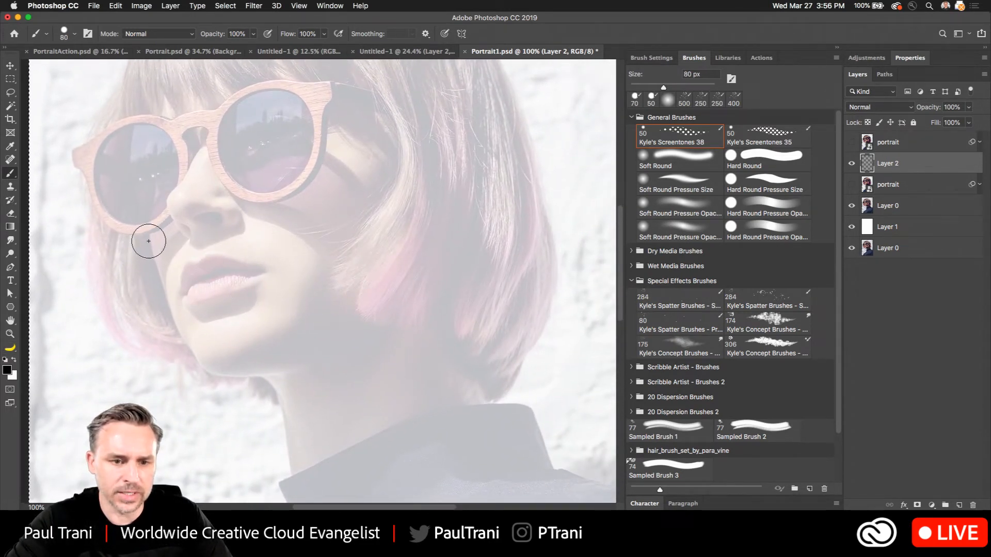
{"action": "key", "text": "bracketleft"}
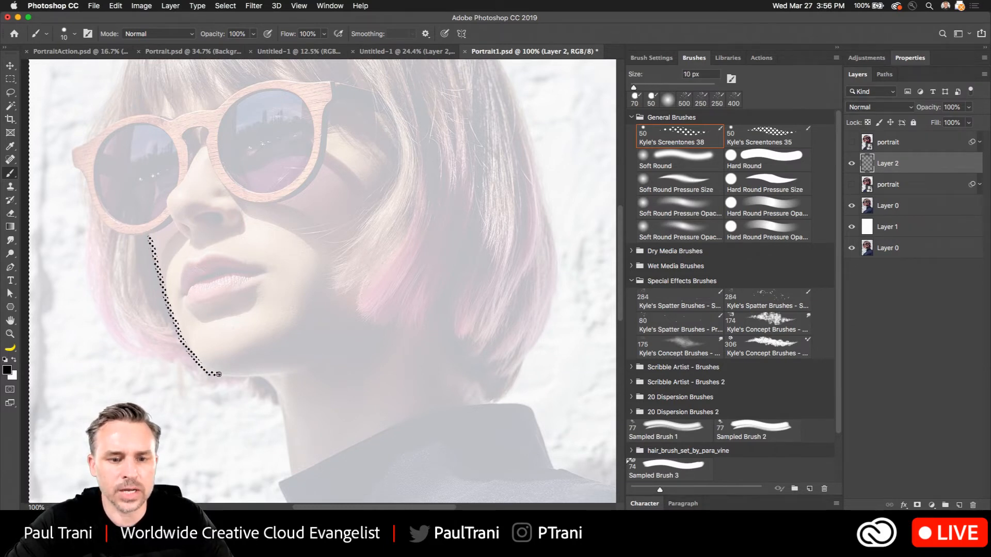
Step: Shade under the jaw, up the cheek and toward the hair with black screentone, enlarging the brush to 70 px
{"action": "key", "text": "bracketright"}
{"action": "mouse_move", "coordinate": [249, 375]}
{"action": "left_mouse_down"}
{"action": "mouse_move", "coordinate": [272, 375]}
{"action": "mouse_move", "coordinate": [232, 366]}
{"action": "mouse_move", "coordinate": [304, 358]}
{"action": "left_mouse_up"}
{"action": "key", "text": "bracketright"}
{"action": "key", "text": "bracketright"}
{"action": "key", "text": "bracketright"}
{"action": "key", "text": "bracketright"}
{"action": "mouse_move", "coordinate": [244, 361]}
{"action": "left_mouse_down"}
{"action": "mouse_move", "coordinate": [312, 335]}
{"action": "mouse_move", "coordinate": [338, 261]}
{"action": "left_mouse_up"}
{"action": "left_click_drag", "start_coordinate": [283, 360], "coordinate": [407, 312]}
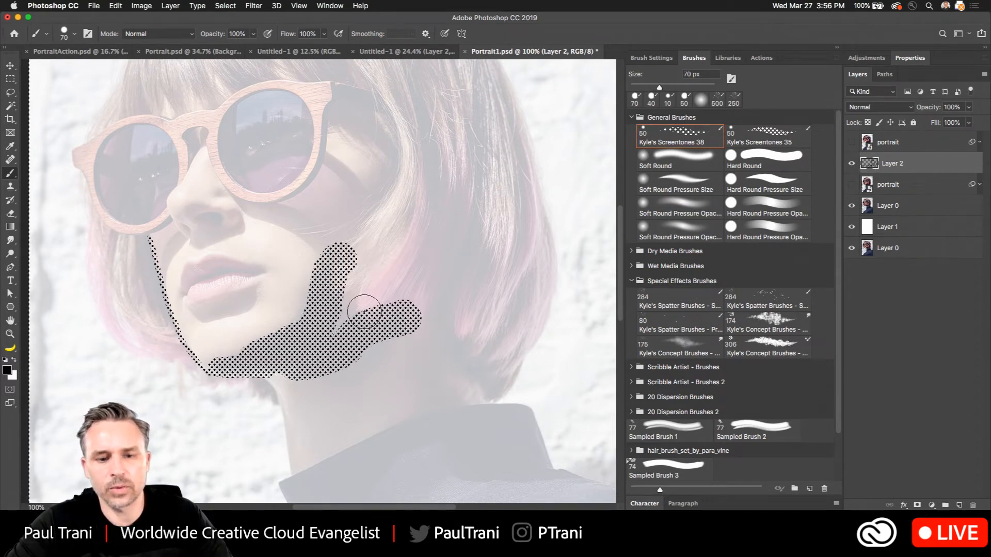
Step: Cover the face, sunglasses and surrounding hair with black screentone dots, enlarging the brush to 200 px
{"action": "mouse_move", "coordinate": [354, 288]}
{"action": "left_mouse_down"}
{"action": "mouse_move", "coordinate": [327, 245]}
{"action": "mouse_move", "coordinate": [258, 204]}
{"action": "mouse_move", "coordinate": [238, 198]}
{"action": "mouse_move", "coordinate": [221, 215]}
{"action": "mouse_move", "coordinate": [175, 216]}
{"action": "mouse_move", "coordinate": [206, 356]}
{"action": "mouse_move", "coordinate": [212, 329]}
{"action": "mouse_move", "coordinate": [292, 243]}
{"action": "mouse_move", "coordinate": [233, 316]}
{"action": "mouse_move", "coordinate": [149, 183]}
{"action": "mouse_move", "coordinate": [206, 192]}
{"action": "mouse_move", "coordinate": [341, 119]}
{"action": "mouse_move", "coordinate": [261, 137]}
{"action": "mouse_move", "coordinate": [257, 129]}
{"action": "mouse_move", "coordinate": [385, 278]}
{"action": "mouse_move", "coordinate": [134, 170]}
{"action": "mouse_move", "coordinate": [125, 316]}
{"action": "left_mouse_up"}
{"action": "key", "text": "bracketleft"}
{"action": "key", "text": "bracketleft"}
{"action": "key", "text": "bracketright"}
{"action": "key", "text": "bracketright"}
{"action": "key", "text": "bracketright"}
{"action": "key", "text": "bracketright"}
{"action": "key", "text": "bracketright"}
{"action": "key", "text": "bracketright"}
{"action": "key", "text": "bracketright"}
{"action": "key", "text": "bracketright"}
{"action": "key", "text": "bracketright"}
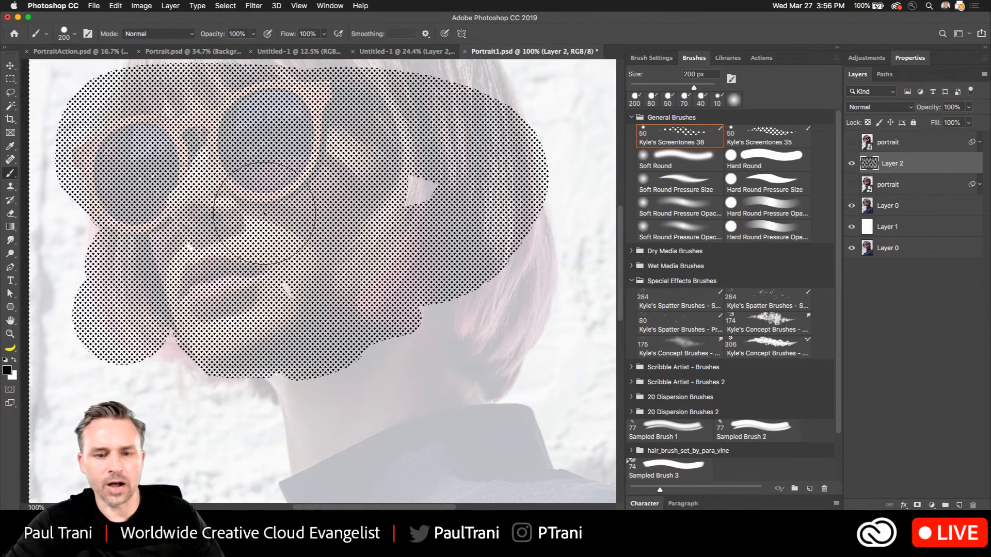
Step: Extend the black screentone over the neck, shoulders and top of the hair with the 200 px brush
{"action": "left_click", "coordinate": [473, 363]}
{"action": "mouse_move", "coordinate": [307, 371]}
{"action": "left_mouse_down"}
{"action": "mouse_move", "coordinate": [238, 428]}
{"action": "mouse_move", "coordinate": [516, 362]}
{"action": "mouse_move", "coordinate": [382, 356]}
{"action": "left_mouse_up"}
{"action": "scroll", "coordinate": [313, 160], "scroll_direction": "up", "scroll_amount": 2}
{"action": "scroll", "coordinate": [312, 160], "scroll_direction": "up", "scroll_amount": 3}
{"action": "mouse_move", "coordinate": [242, 123]}
{"action": "left_mouse_down"}
{"action": "mouse_move", "coordinate": [331, 119]}
{"action": "mouse_move", "coordinate": [431, 95]}
{"action": "mouse_move", "coordinate": [153, 141]}
{"action": "mouse_move", "coordinate": [444, 168]}
{"action": "left_mouse_up"}
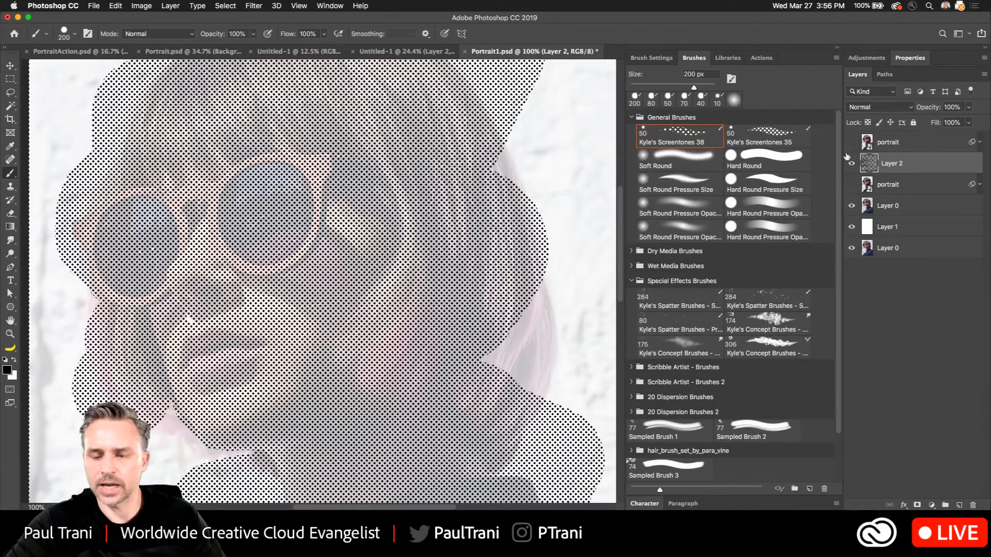
Step: Add a new layer above the hidden Layer 2 and choose the Kyle's Screentones 35 brush at 10 px
{"action": "left_click", "coordinate": [852, 164]}
{"action": "left_click", "coordinate": [958, 504]}
{"action": "key", "text": "bracketleft"}
{"action": "key", "text": "bracketleft"}
{"action": "key", "text": "bracketleft"}
{"action": "left_click", "coordinate": [760, 135]}
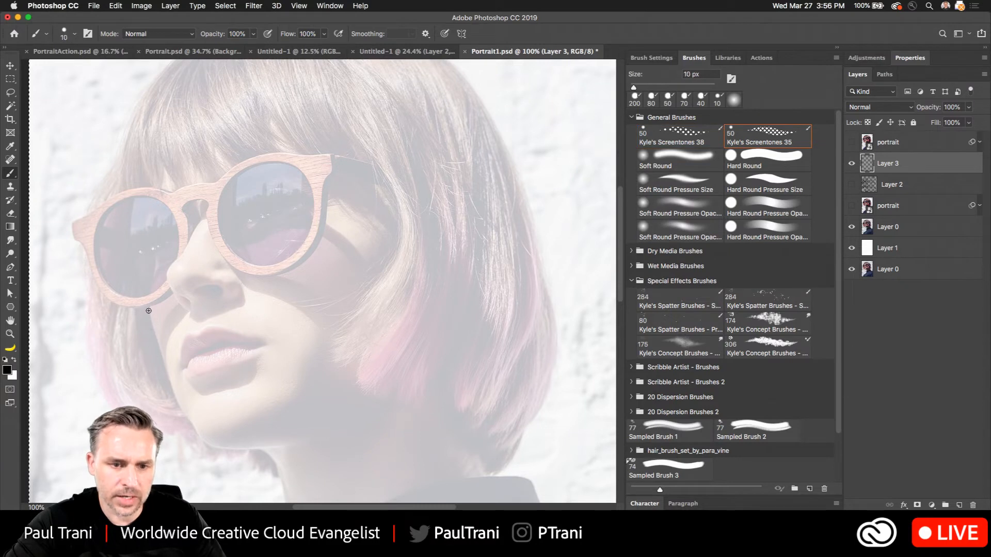
Step: Outline the jaw, lips, nostrils and nose bridge with Kyle's Screentones 35 strokes, varying the brush between 10, 25 and 15 px
{"action": "left_click_drag", "start_coordinate": [270, 447], "coordinate": [289, 446]}
{"action": "key", "text": "bracketright"}
{"action": "mouse_move", "coordinate": [207, 439]}
{"action": "left_mouse_down"}
{"action": "mouse_move", "coordinate": [333, 387]}
{"action": "mouse_move", "coordinate": [341, 366]}
{"action": "left_mouse_up"}
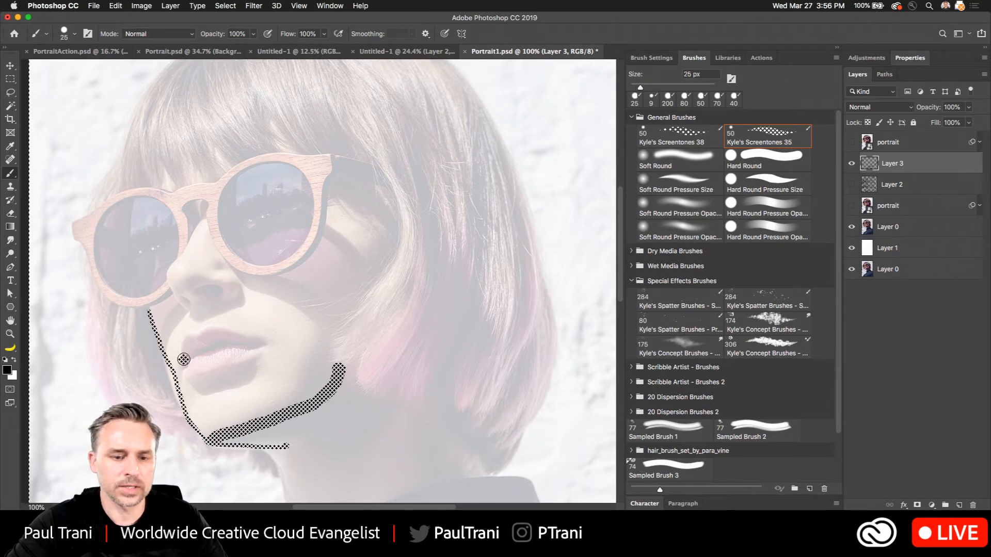
{"action": "left_click_drag", "start_coordinate": [205, 333], "coordinate": [242, 343]}
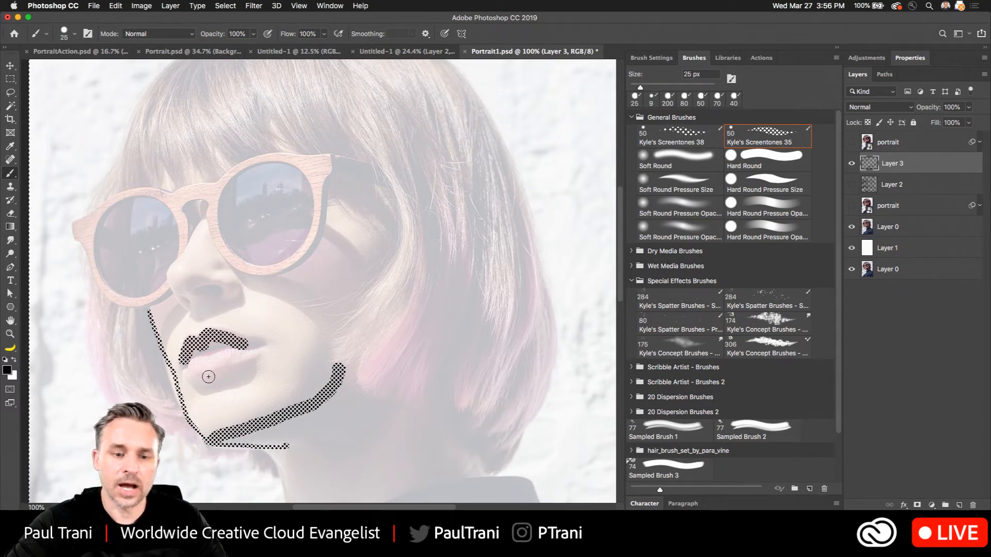
{"action": "mouse_move", "coordinate": [206, 379]}
{"action": "left_mouse_down"}
{"action": "mouse_move", "coordinate": [247, 371]}
{"action": "mouse_move", "coordinate": [196, 382]}
{"action": "left_mouse_up"}
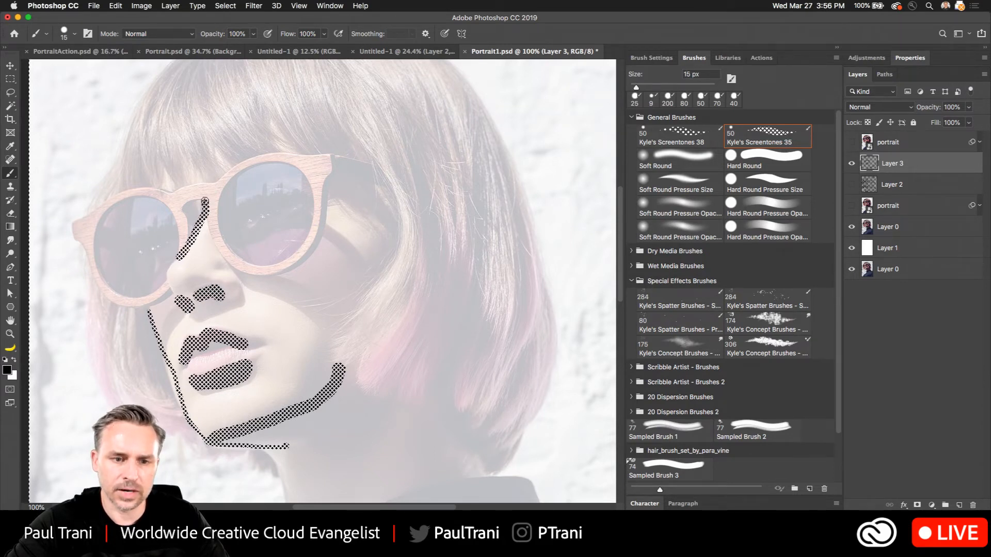
{"action": "left_click_drag", "start_coordinate": [184, 210], "coordinate": [202, 220]}
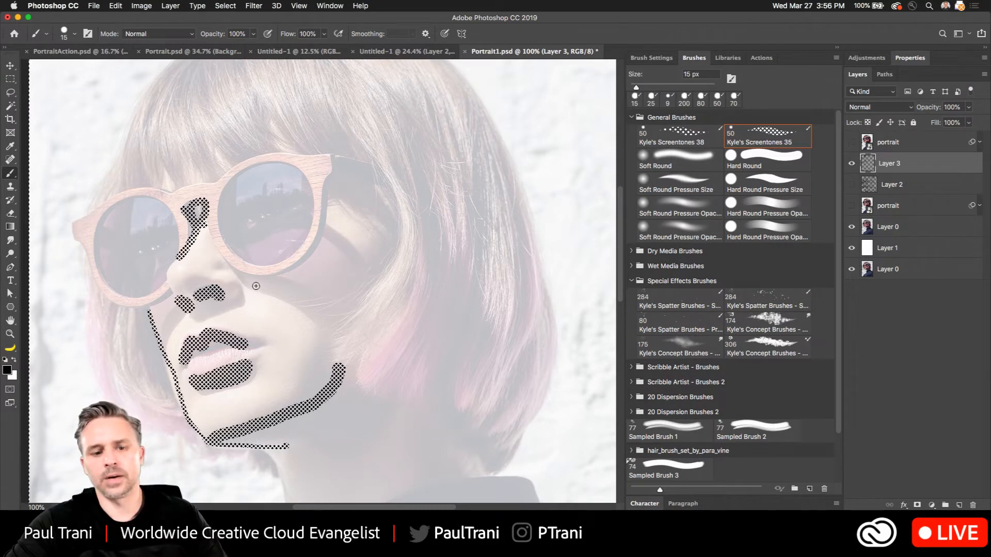
Step: Paint screentone shading along the cheek and temple and around the sunglasses frames, enlarging the brush to 35 px
{"action": "mouse_move", "coordinate": [261, 285]}
{"action": "left_mouse_down"}
{"action": "mouse_move", "coordinate": [299, 299]}
{"action": "mouse_move", "coordinate": [326, 331]}
{"action": "left_mouse_up"}
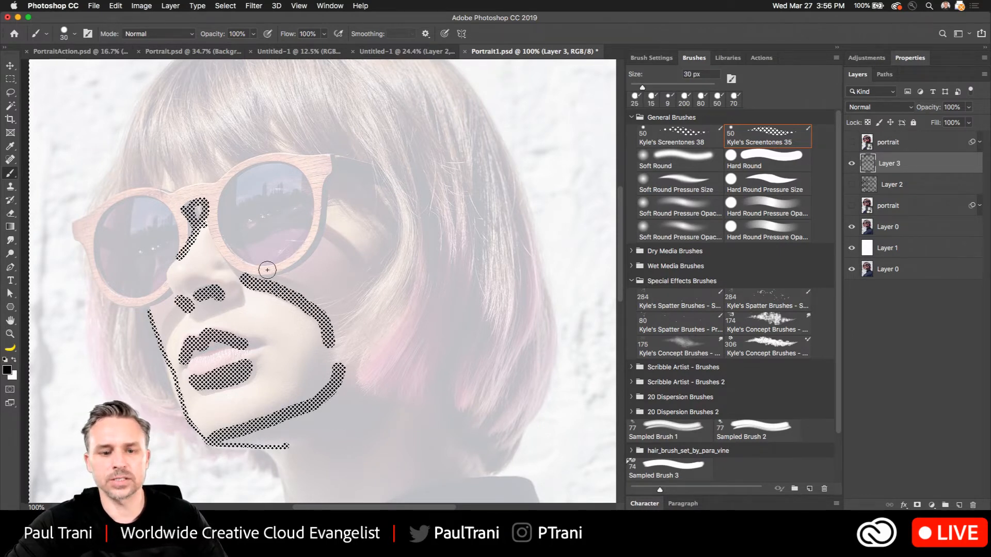
{"action": "mouse_move", "coordinate": [276, 281]}
{"action": "left_mouse_down"}
{"action": "mouse_move", "coordinate": [331, 302]}
{"action": "mouse_move", "coordinate": [336, 325]}
{"action": "mouse_move", "coordinate": [323, 317]}
{"action": "mouse_move", "coordinate": [323, 307]}
{"action": "mouse_move", "coordinate": [344, 356]}
{"action": "left_mouse_up"}
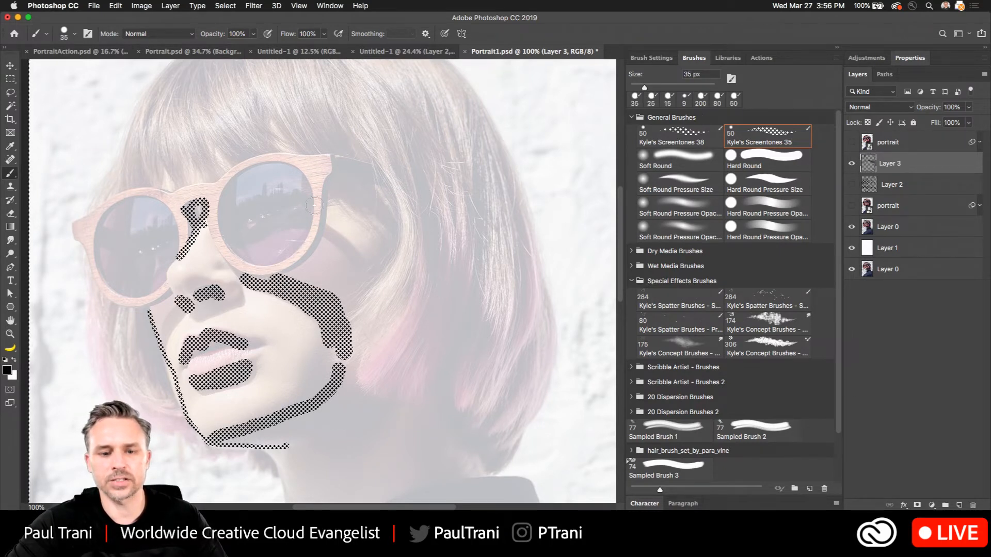
{"action": "left_click_drag", "start_coordinate": [325, 226], "coordinate": [363, 289]}
{"action": "mouse_move", "coordinate": [325, 183]}
{"action": "left_mouse_down"}
{"action": "mouse_move", "coordinate": [358, 188]}
{"action": "mouse_move", "coordinate": [371, 284]}
{"action": "left_mouse_up"}
{"action": "mouse_move", "coordinate": [125, 193]}
{"action": "left_mouse_down"}
{"action": "mouse_move", "coordinate": [191, 195]}
{"action": "mouse_move", "coordinate": [249, 165]}
{"action": "mouse_move", "coordinate": [305, 163]}
{"action": "mouse_move", "coordinate": [311, 222]}
{"action": "mouse_move", "coordinate": [298, 249]}
{"action": "mouse_move", "coordinate": [264, 261]}
{"action": "mouse_move", "coordinate": [236, 256]}
{"action": "mouse_move", "coordinate": [214, 207]}
{"action": "mouse_move", "coordinate": [191, 215]}
{"action": "mouse_move", "coordinate": [184, 253]}
{"action": "mouse_move", "coordinate": [149, 288]}
{"action": "mouse_move", "coordinate": [112, 290]}
{"action": "mouse_move", "coordinate": [93, 259]}
{"action": "mouse_move", "coordinate": [102, 218]}
{"action": "mouse_move", "coordinate": [146, 183]}
{"action": "left_mouse_up"}
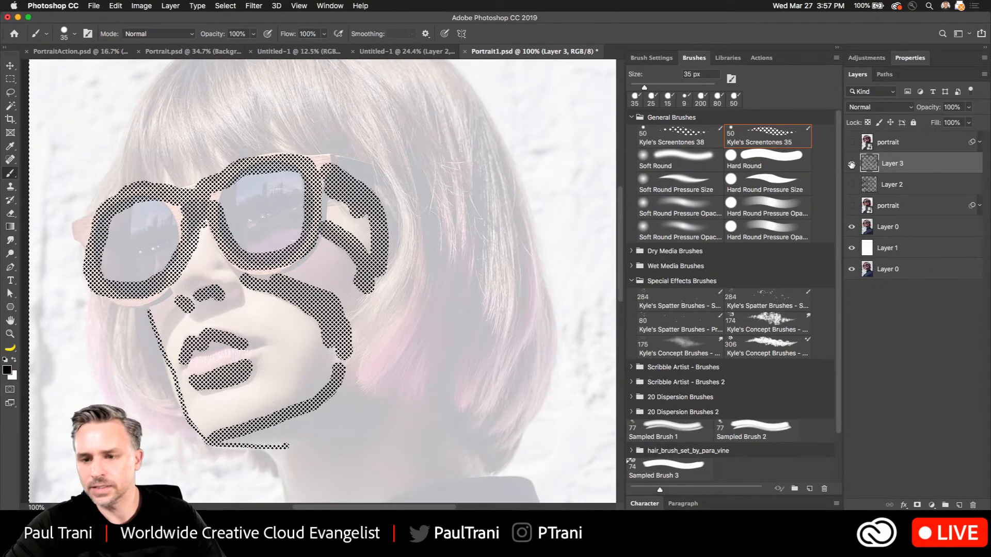
Step: Show the top portrait layer, expand its smart filters and set its blend mode to Normal
{"action": "left_click", "coordinate": [852, 144]}
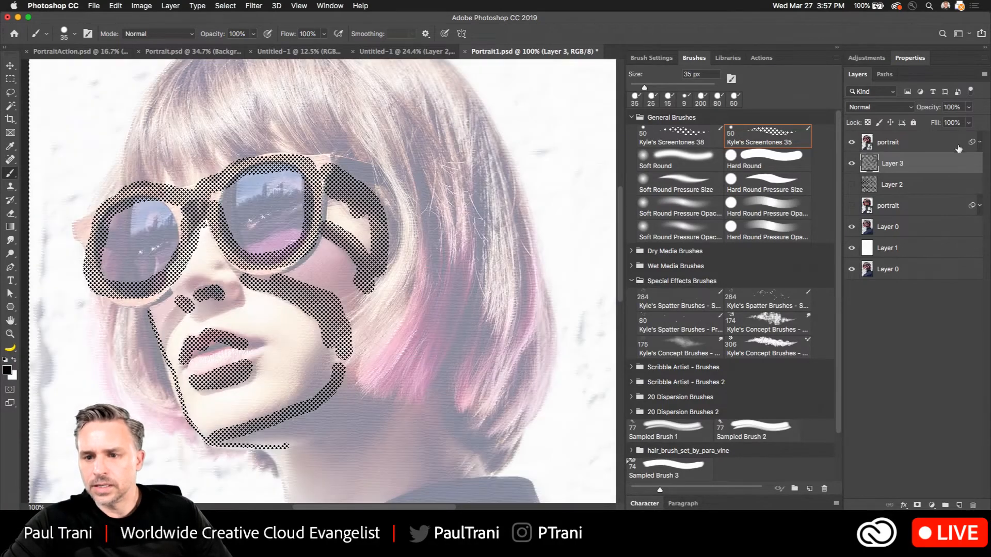
{"action": "left_click", "coordinate": [978, 144]}
{"action": "left_click", "coordinate": [873, 177]}
{"action": "left_click", "coordinate": [888, 149]}
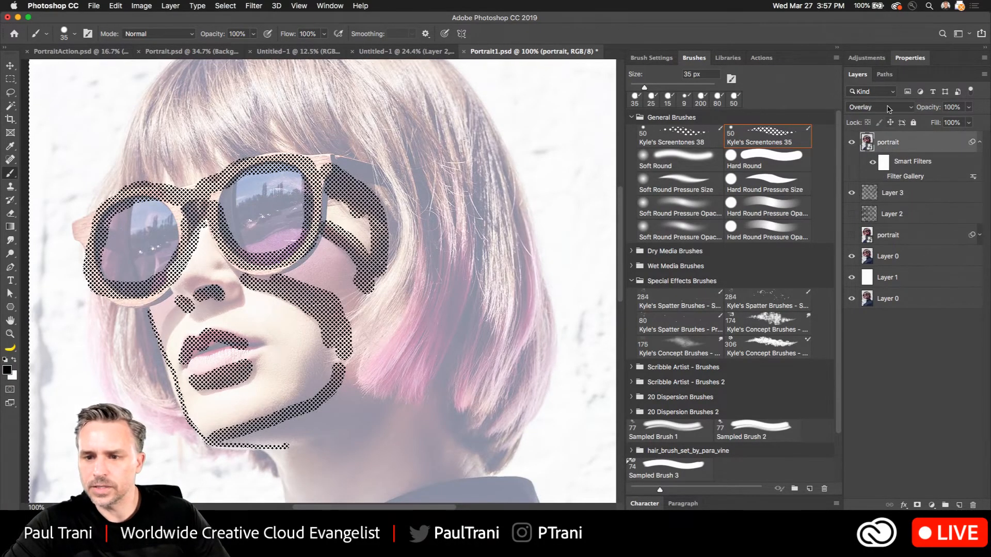
{"action": "left_click", "coordinate": [888, 107]}
{"action": "left_click", "coordinate": [867, 7]}
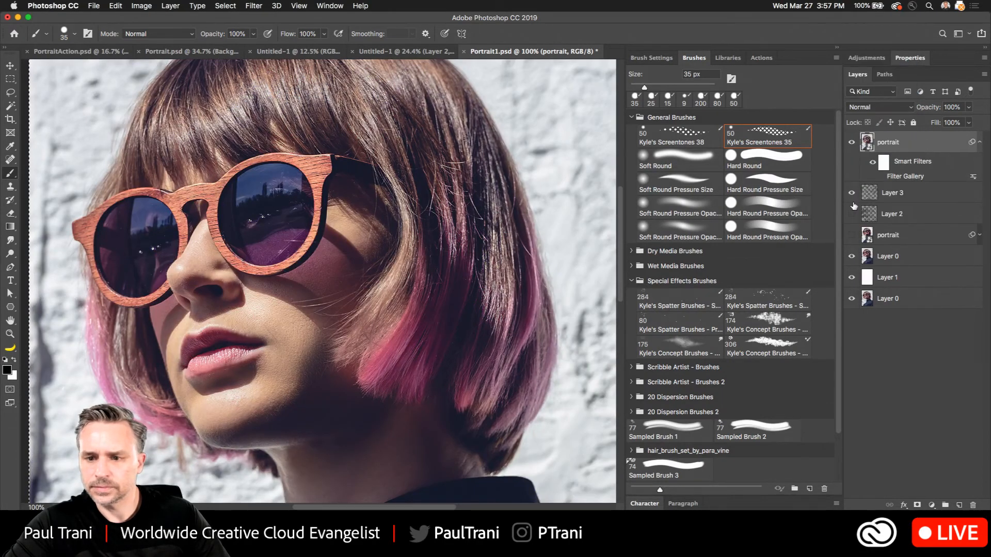
Step: Hide the faded Layer 0 photo, collapse the top portrait layer's filters and set its blend mode to Lighten
{"action": "left_click", "coordinate": [852, 143]}
{"action": "left_click", "coordinate": [852, 142]}
{"action": "left_click", "coordinate": [979, 145]}
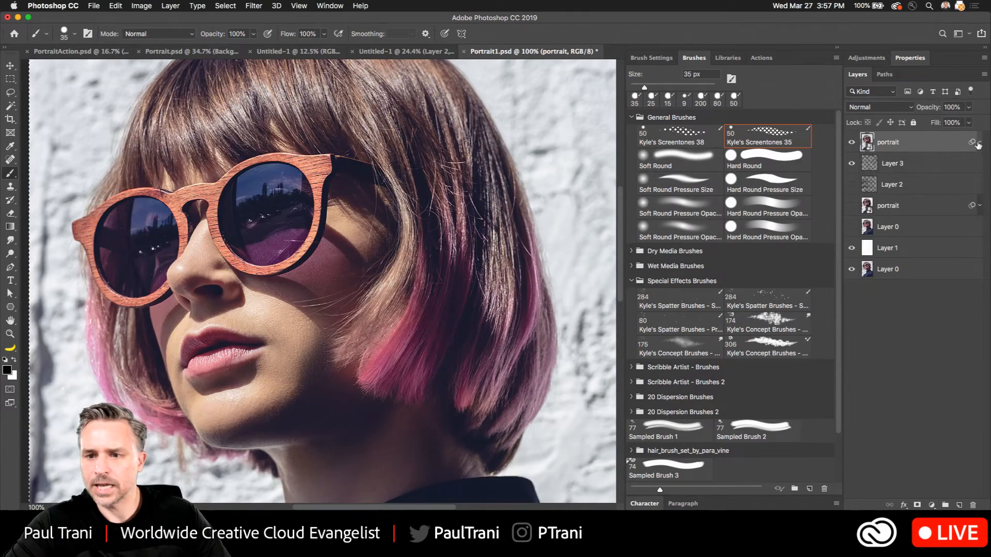
{"action": "left_click", "coordinate": [859, 108]}
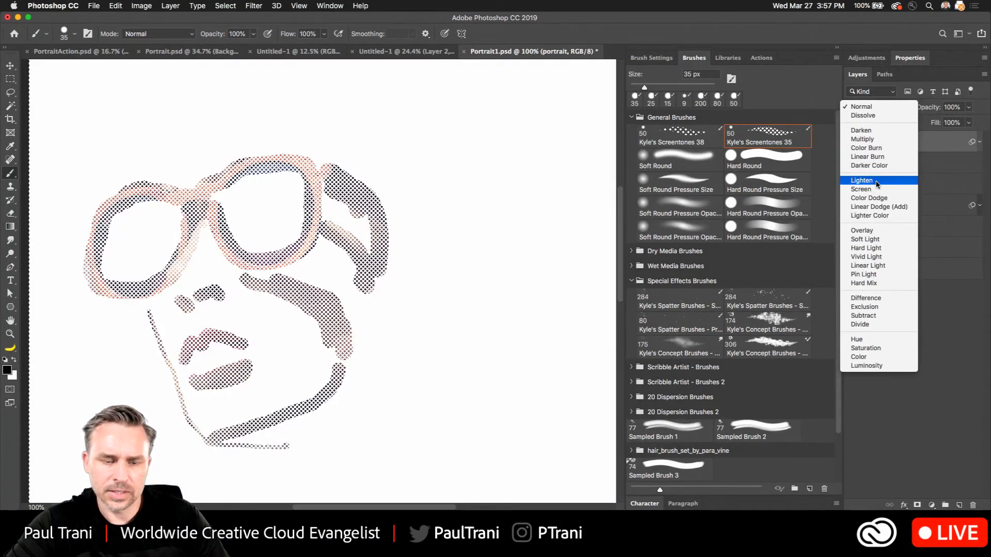
{"action": "left_click", "coordinate": [876, 180]}
Step: Select Layer 3, add a 60 px screentone stroke inside a sunglasses lens, and show Layer 2
{"action": "left_click", "coordinate": [880, 164]}
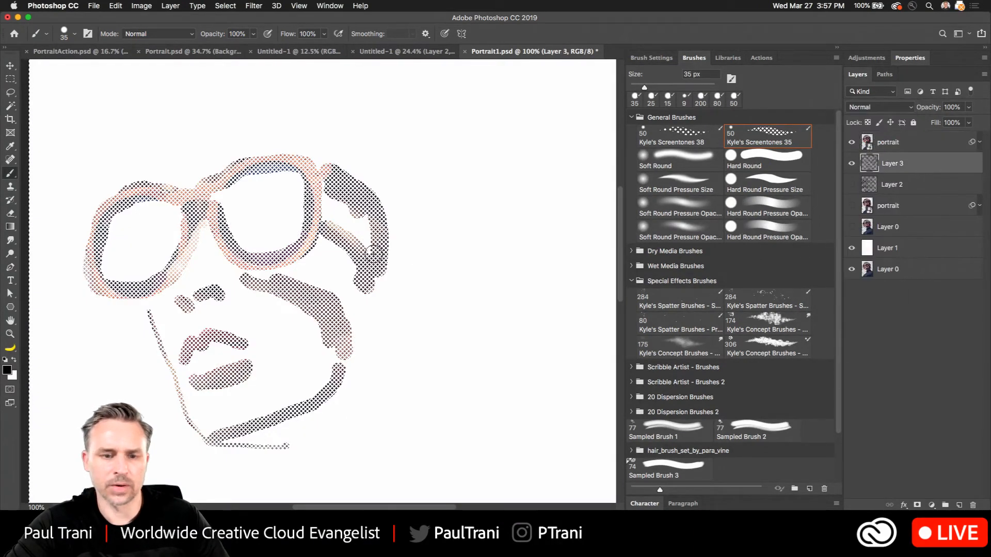
{"action": "key", "text": "bracketright"}
{"action": "key", "text": "bracketright"}
{"action": "key", "text": "bracketright"}
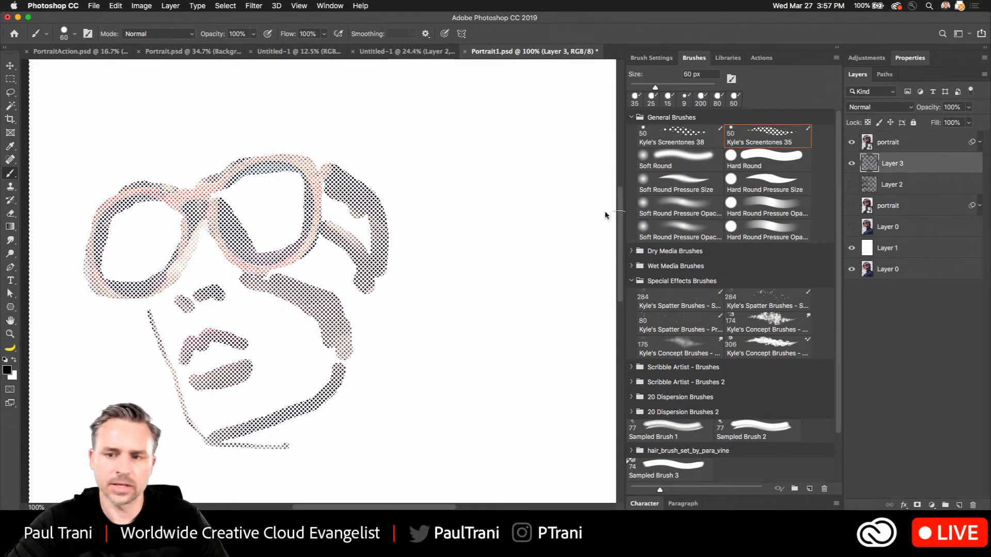
{"action": "left_click", "coordinate": [852, 185]}
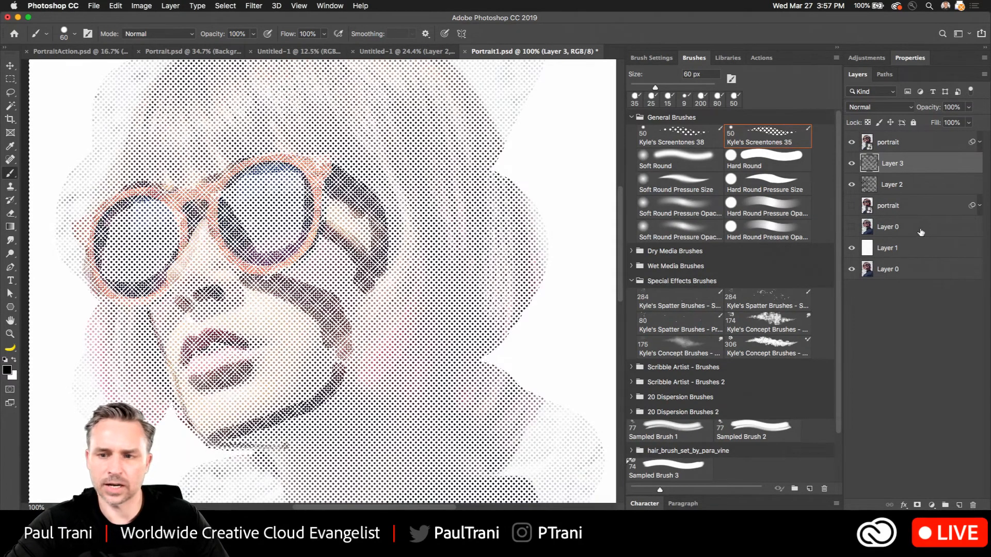
Step: Fill the lenses, face and hair on Layer 3 with screentone dots, enlarging the brush to 175 px
{"action": "mouse_move", "coordinate": [268, 206]}
{"action": "left_mouse_down"}
{"action": "mouse_move", "coordinate": [276, 227]}
{"action": "mouse_move", "coordinate": [278, 205]}
{"action": "mouse_move", "coordinate": [238, 270]}
{"action": "mouse_move", "coordinate": [204, 280]}
{"action": "mouse_move", "coordinate": [184, 303]}
{"action": "mouse_move", "coordinate": [364, 336]}
{"action": "mouse_move", "coordinate": [253, 310]}
{"action": "left_mouse_up"}
{"action": "key", "text": "bracketright"}
{"action": "key", "text": "bracketright"}
{"action": "key", "text": "bracketright"}
{"action": "key", "text": "bracketright"}
{"action": "key", "text": "bracketright"}
{"action": "key", "text": "bracketright"}
{"action": "key", "text": "bracketright"}
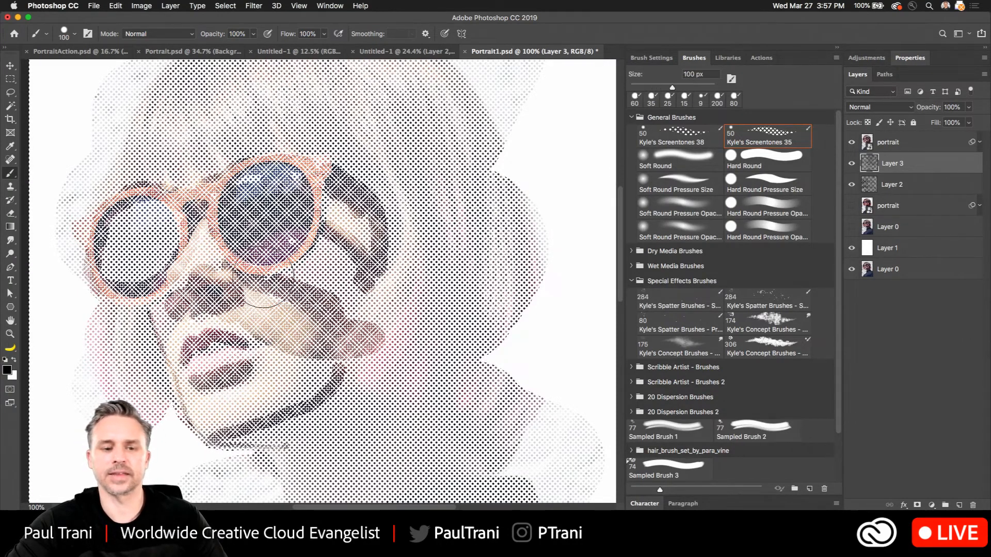
{"action": "mouse_move", "coordinate": [265, 272]}
{"action": "left_mouse_down"}
{"action": "mouse_move", "coordinate": [356, 222]}
{"action": "mouse_move", "coordinate": [320, 320]}
{"action": "mouse_move", "coordinate": [403, 197]}
{"action": "mouse_move", "coordinate": [223, 378]}
{"action": "mouse_move", "coordinate": [155, 129]}
{"action": "mouse_move", "coordinate": [464, 284]}
{"action": "left_mouse_up"}
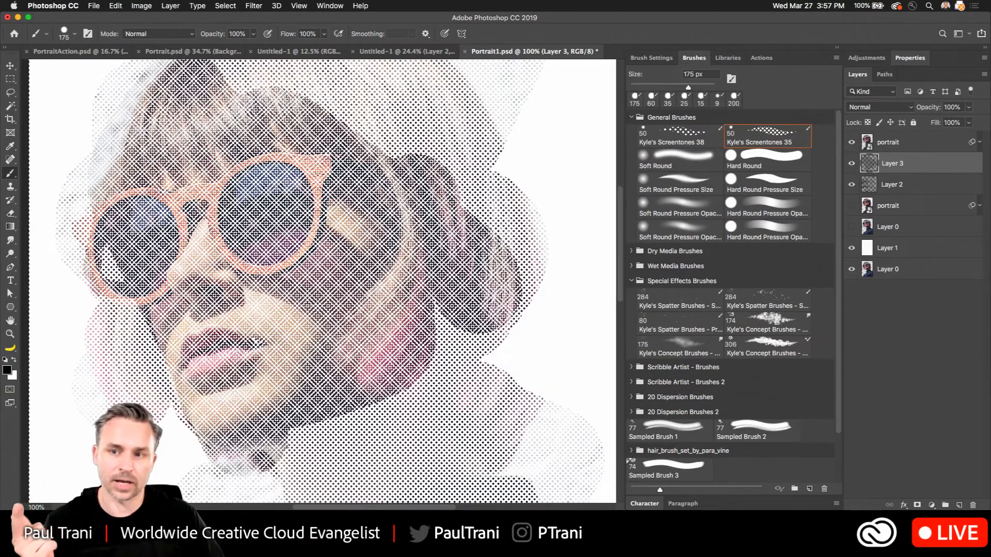
Step: Switch to Chrome and examine the top of the article on transforming photos into watercolors with a free Photoshop action
{"action": "key", "text": "super+Tab"}
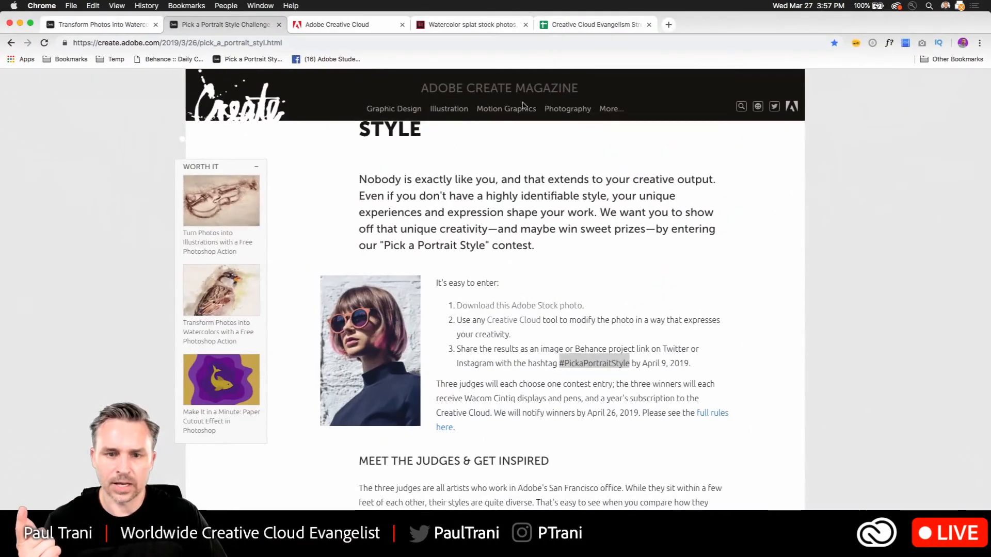
{"action": "left_click", "coordinate": [101, 26]}
{"action": "scroll", "coordinate": [119, 131], "scroll_direction": "up", "scroll_amount": 15}
{"action": "scroll", "coordinate": [115, 193], "scroll_direction": "down", "scroll_amount": 3}
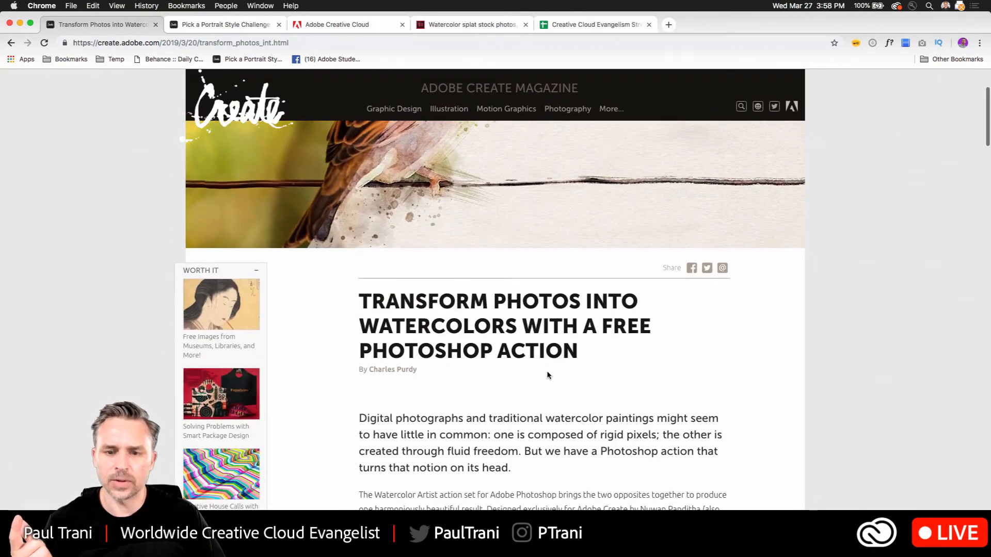
{"action": "scroll", "coordinate": [439, 232], "scroll_direction": "up", "scroll_amount": 3}
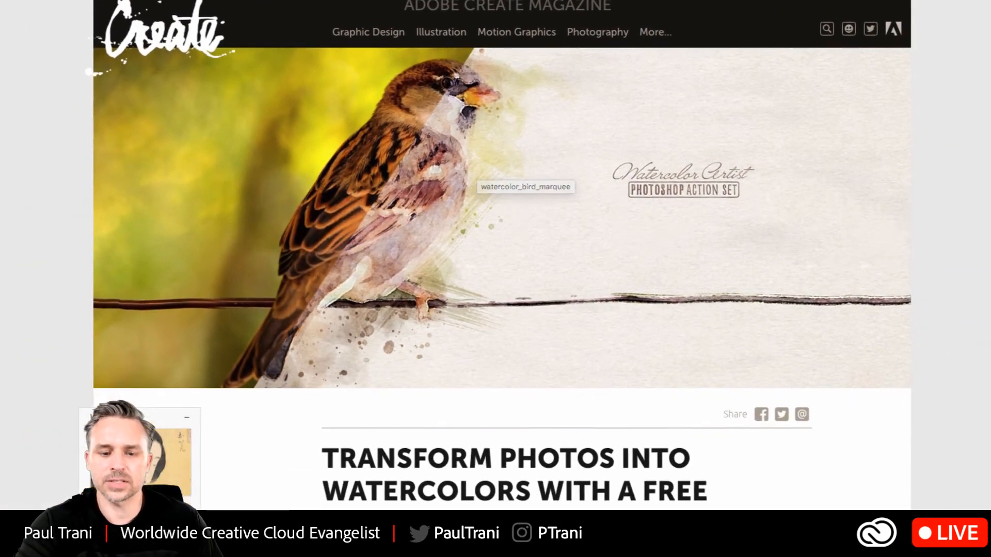
{"action": "scroll", "coordinate": [501, 206], "scroll_direction": "down", "scroll_amount": 2}
{"action": "scroll", "coordinate": [769, 425], "scroll_direction": "down", "scroll_amount": 5}
{"action": "left_click_drag", "start_coordinate": [329, 103], "coordinate": [635, 204]}
{"action": "left_click", "coordinate": [633, 194]}
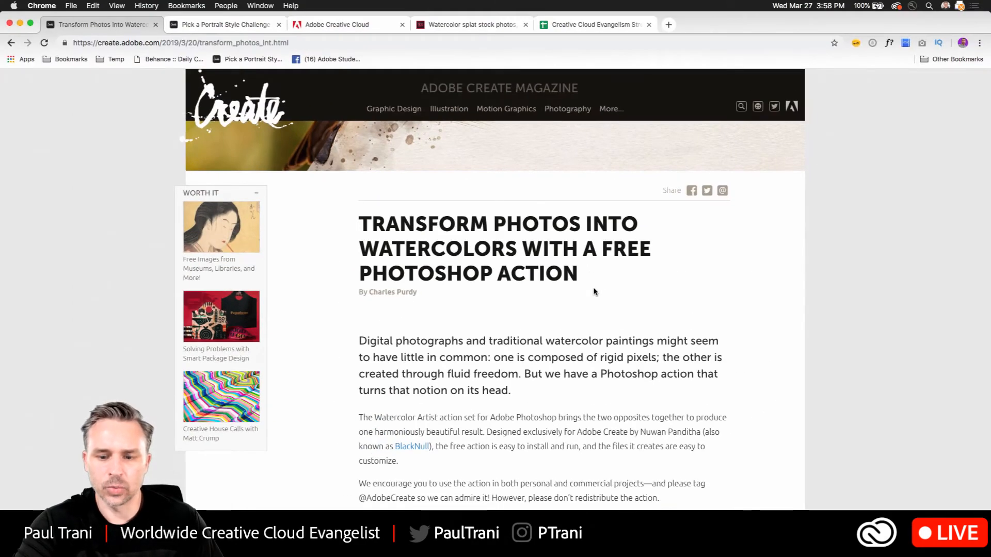
Step: Review the article's installation instructions and open the Watercolor Artist Action Set download link
{"action": "scroll", "coordinate": [630, 209], "scroll_direction": "down", "scroll_amount": 1}
{"action": "scroll", "coordinate": [516, 405], "scroll_direction": "down", "scroll_amount": 4}
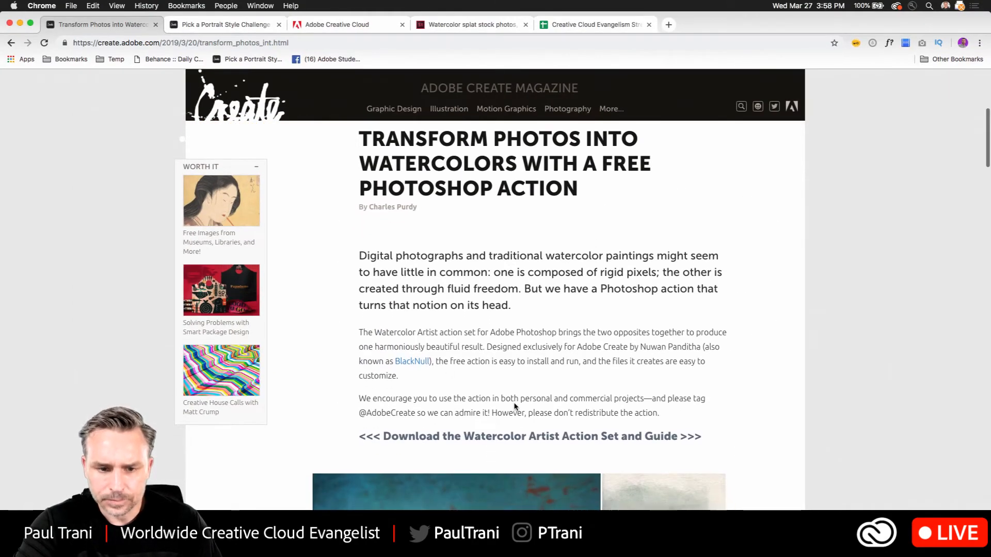
{"action": "scroll", "coordinate": [516, 407], "scroll_direction": "down", "scroll_amount": 10}
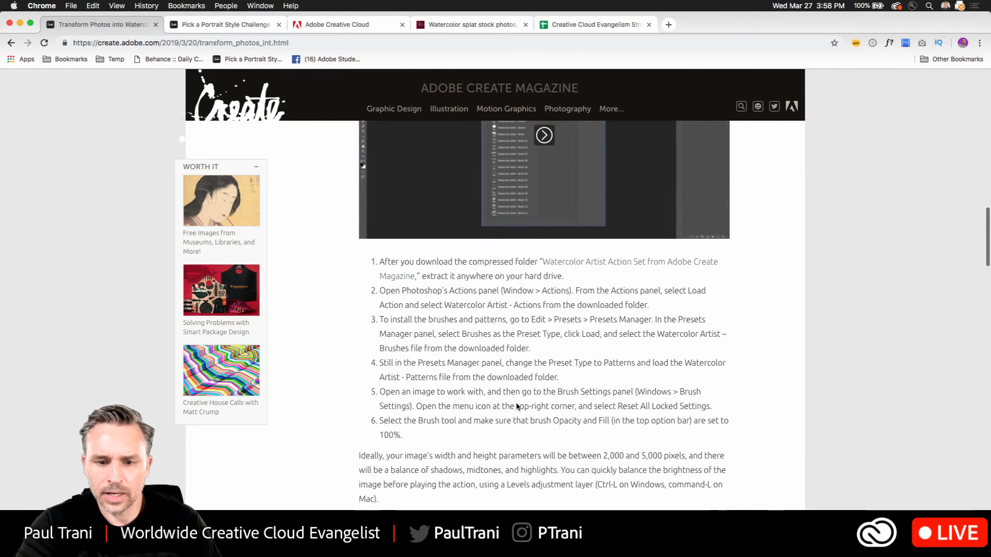
{"action": "scroll", "coordinate": [516, 406], "scroll_direction": "up", "scroll_amount": 1}
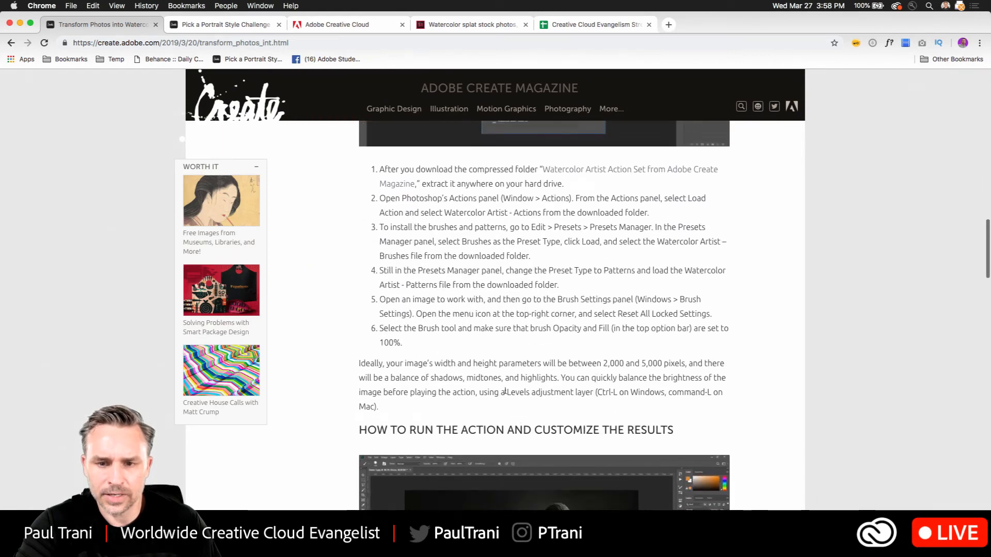
{"action": "left_click", "coordinate": [565, 172]}
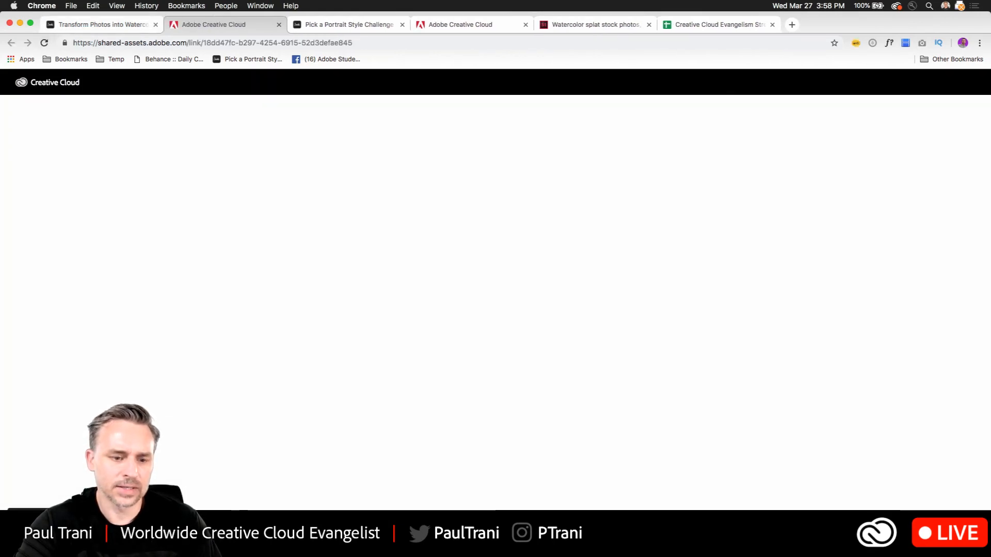
Step: Switch to Finder and open the Action Set folder inside the downloaded Watercolor Artist Action Set folder
{"action": "key", "text": "super+Tab"}
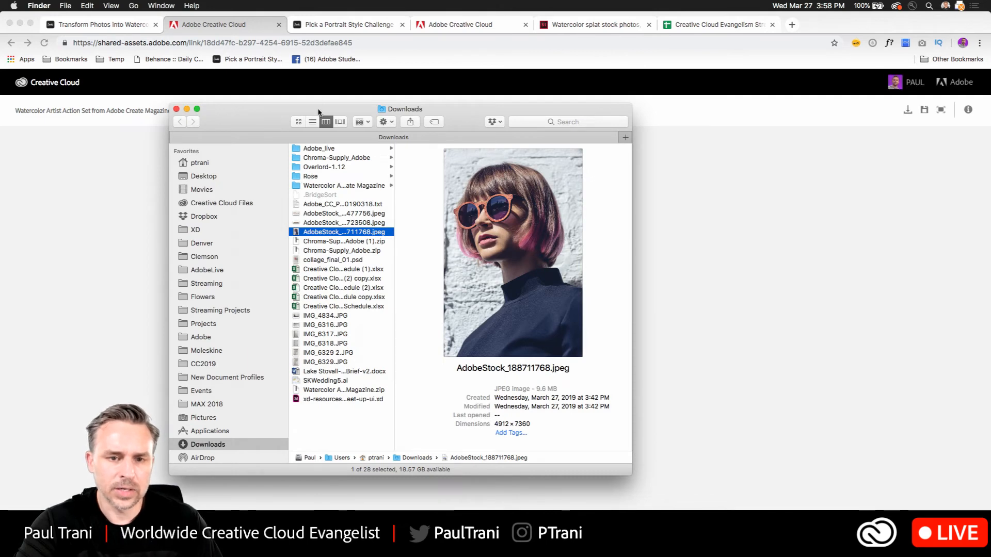
{"action": "left_click", "coordinate": [316, 158]}
{"action": "left_click", "coordinate": [310, 186]}
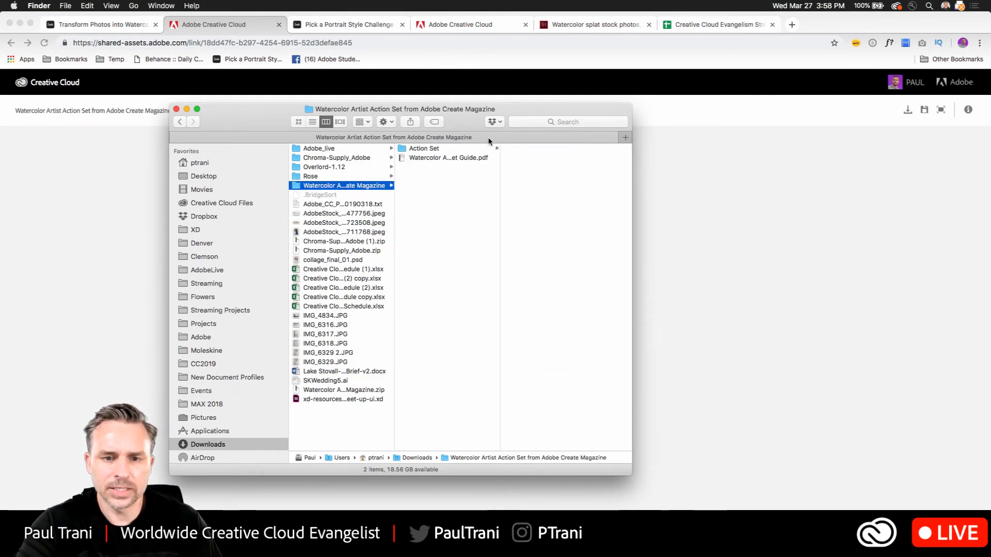
{"action": "left_click", "coordinate": [469, 150]}
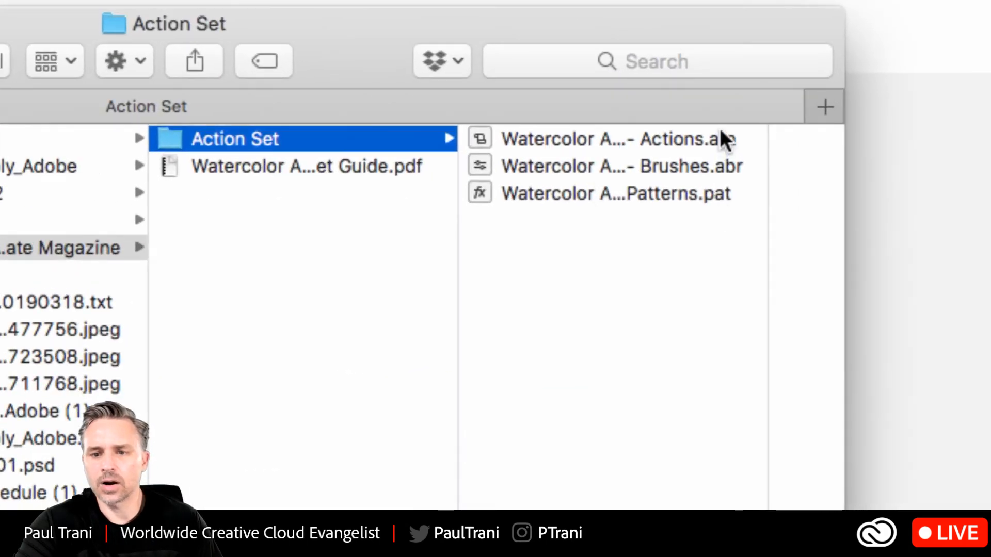
Step: Preview the Watercolor Artist actions, brushes and patterns files and the guide PDF
{"action": "left_click", "coordinate": [697, 143]}
{"action": "left_click", "coordinate": [431, 167]}
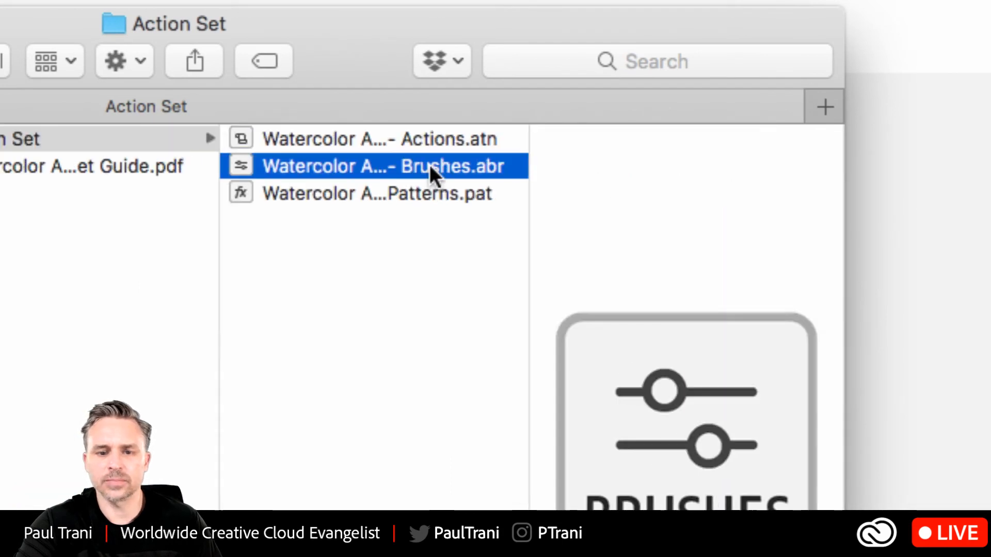
{"action": "left_click", "coordinate": [449, 192]}
{"action": "left_click", "coordinate": [119, 166]}
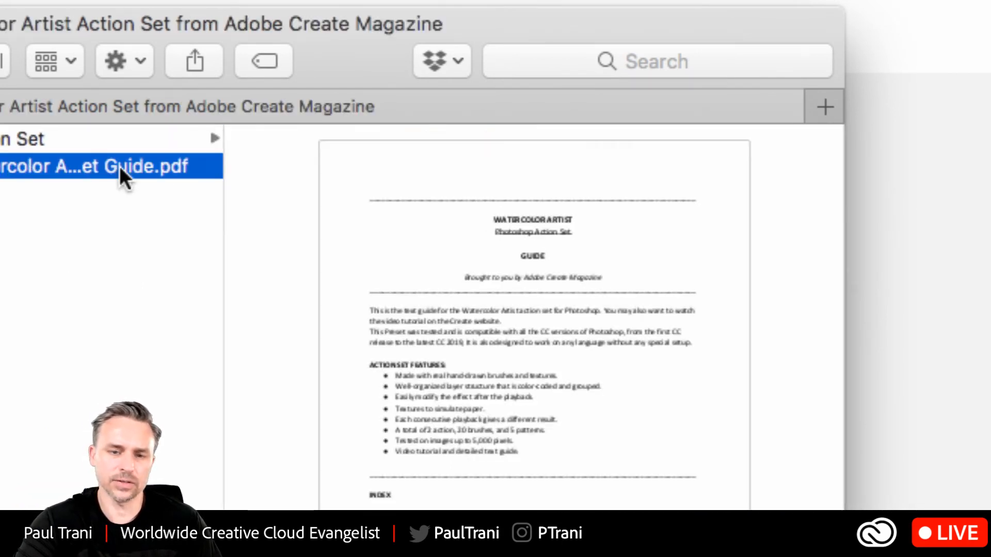
{"action": "left_click", "coordinate": [130, 142]}
{"action": "left_click", "coordinate": [288, 166]}
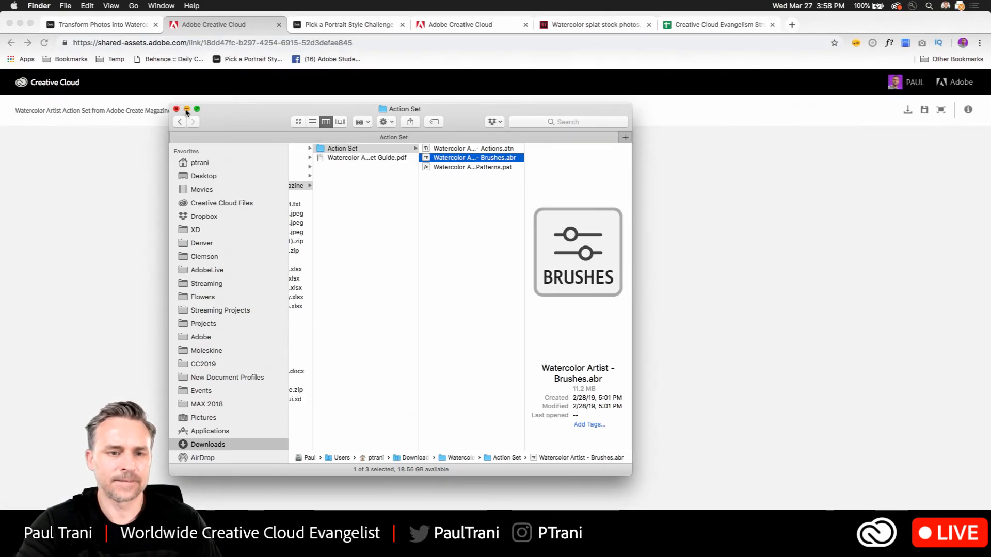
Step: Close the Finder window, put away the browser, return to Photoshop and choose the Rectangular Marquee tool
{"action": "left_click", "coordinate": [176, 109]}
{"action": "left_click", "coordinate": [20, 23]}
{"action": "left_click", "coordinate": [16, 75]}
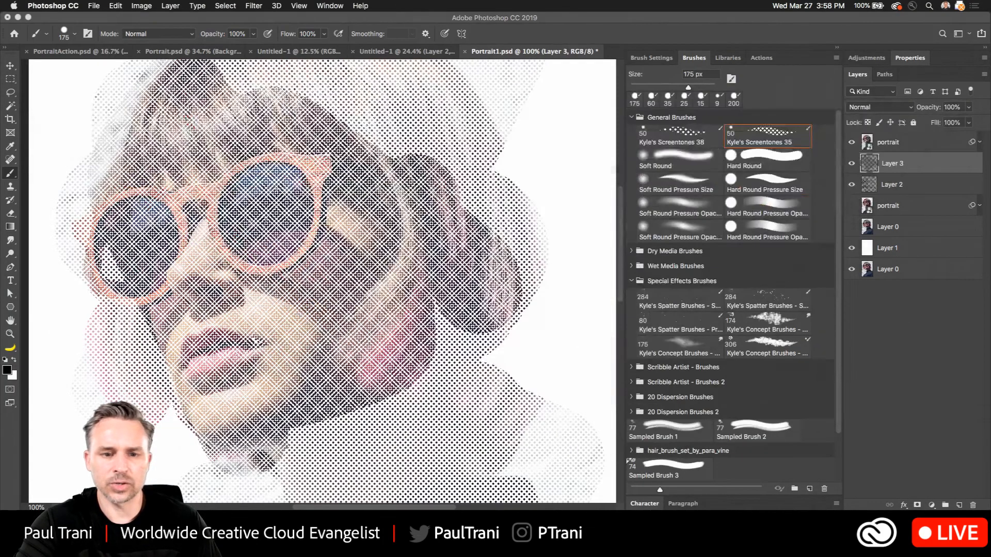
{"action": "left_click", "coordinate": [10, 78]}
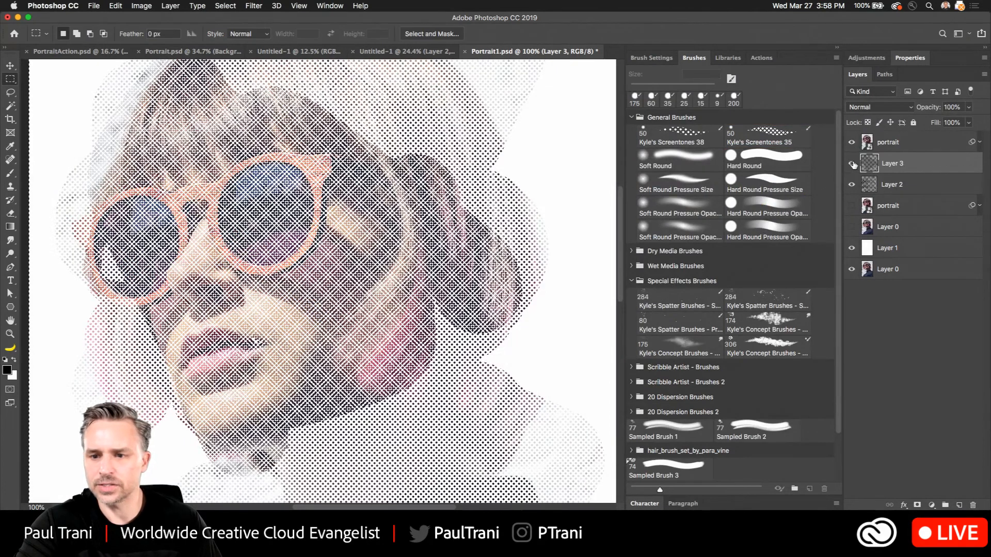
Step: Hide the top portrait layer, Layer 3 and Layer 2, then show and select the faded Layer 0 above Layer 1
{"action": "left_click_drag", "start_coordinate": [852, 163], "coordinate": [852, 226]}
{"action": "left_click", "coordinate": [863, 145]}
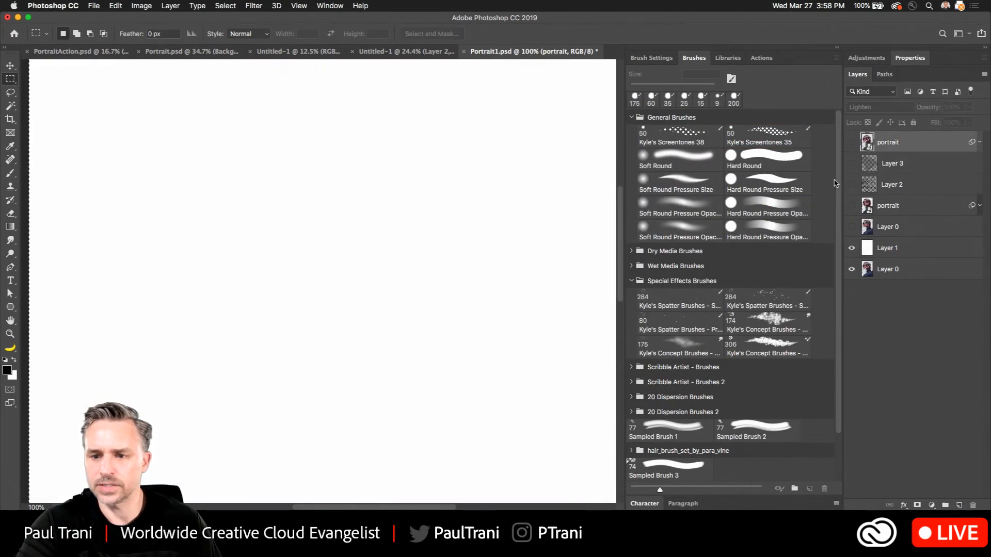
{"action": "left_click", "coordinate": [852, 226]}
{"action": "left_click", "coordinate": [905, 230]}
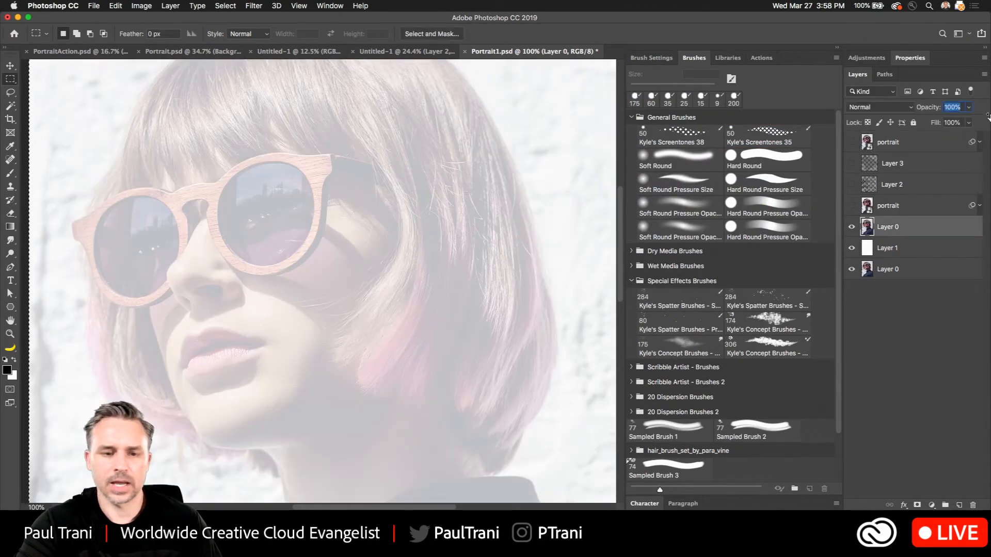
Step: Restore the upper Layer 0 to 100% opacity and detach the Actions panel so it floats over the portrait
{"action": "key", "text": "0"}
{"action": "left_click", "coordinate": [298, 5]}
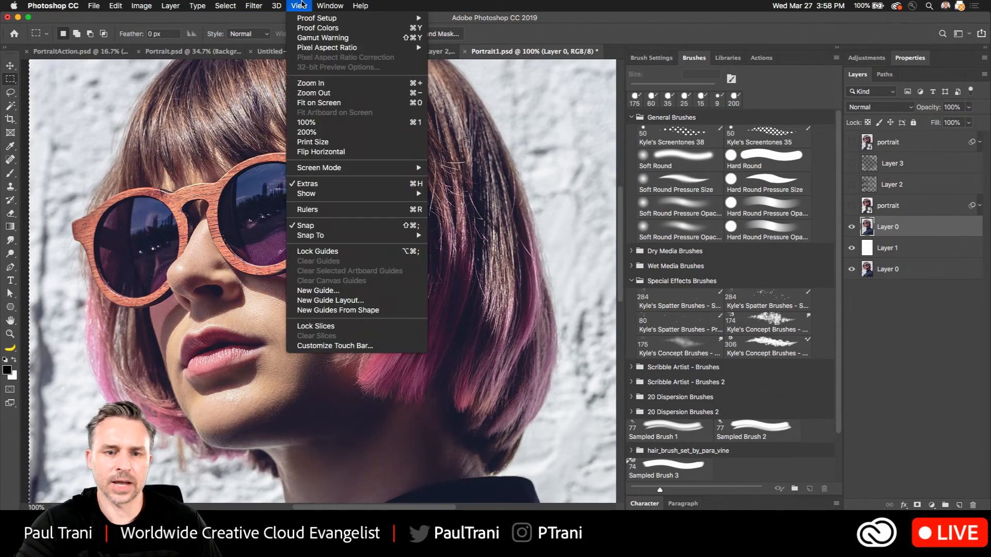
{"action": "mouse_move", "coordinate": [330, 5]}
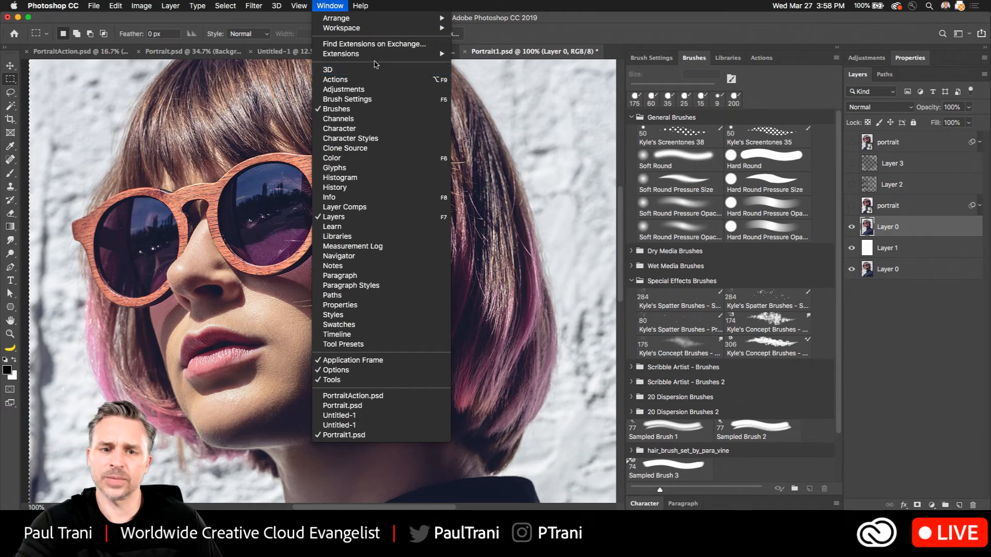
{"action": "mouse_move", "coordinate": [374, 59]}
{"action": "left_click", "coordinate": [762, 58]}
{"action": "left_click_drag", "start_coordinate": [761, 57], "coordinate": [440, 82]}
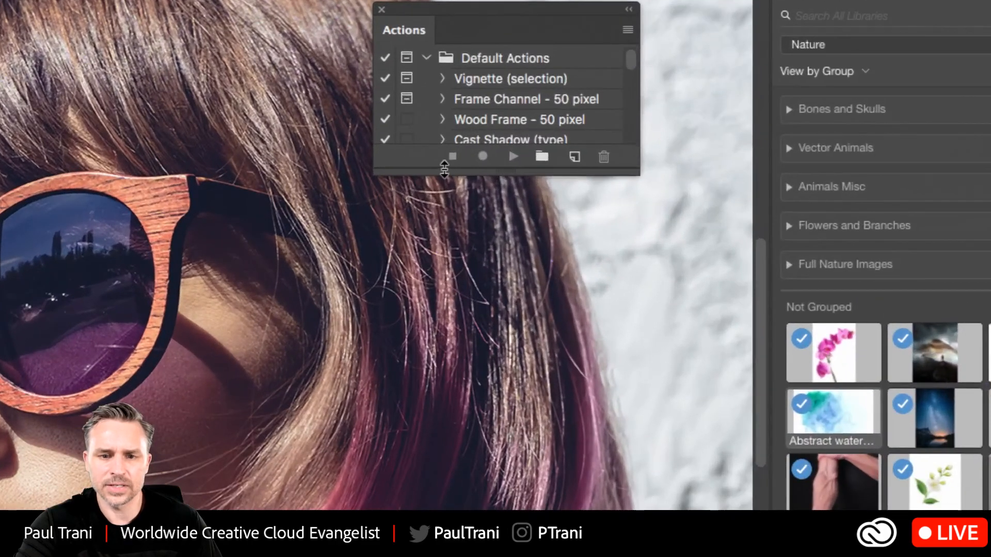
Step: Enlarge the Actions panel, collapse Default Actions and select the 1) SETUP action in the Watercolor Artist set
{"action": "left_click_drag", "start_coordinate": [461, 153], "coordinate": [461, 316]}
{"action": "left_click", "coordinate": [427, 58]}
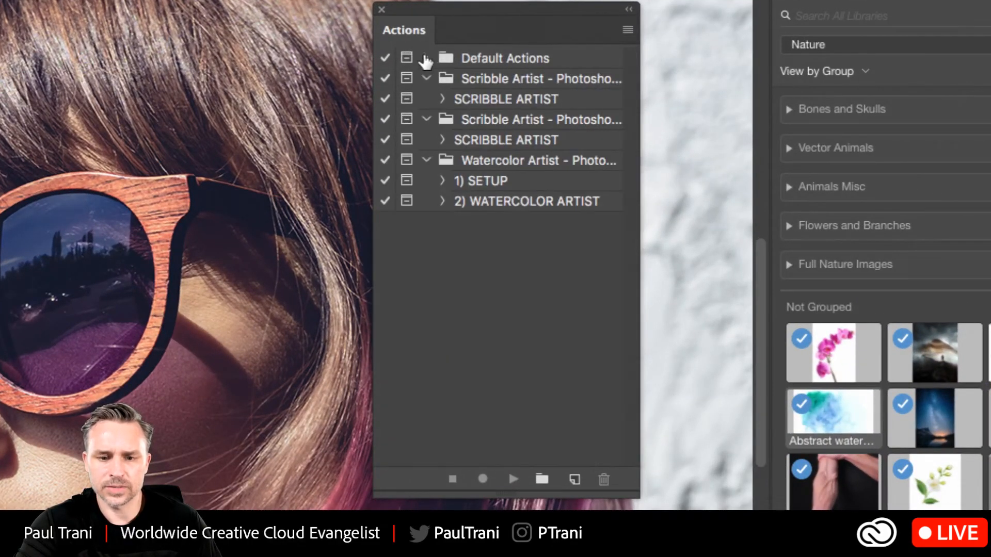
{"action": "left_click", "coordinate": [480, 166]}
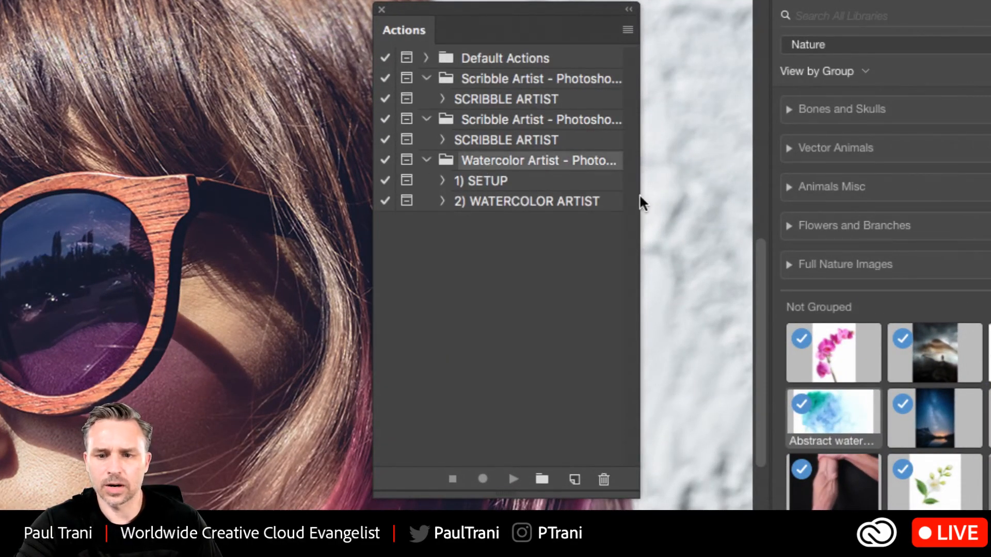
{"action": "left_click_drag", "start_coordinate": [639, 195], "coordinate": [785, 202]}
{"action": "left_click", "coordinate": [573, 149]}
{"action": "left_click", "coordinate": [570, 162]}
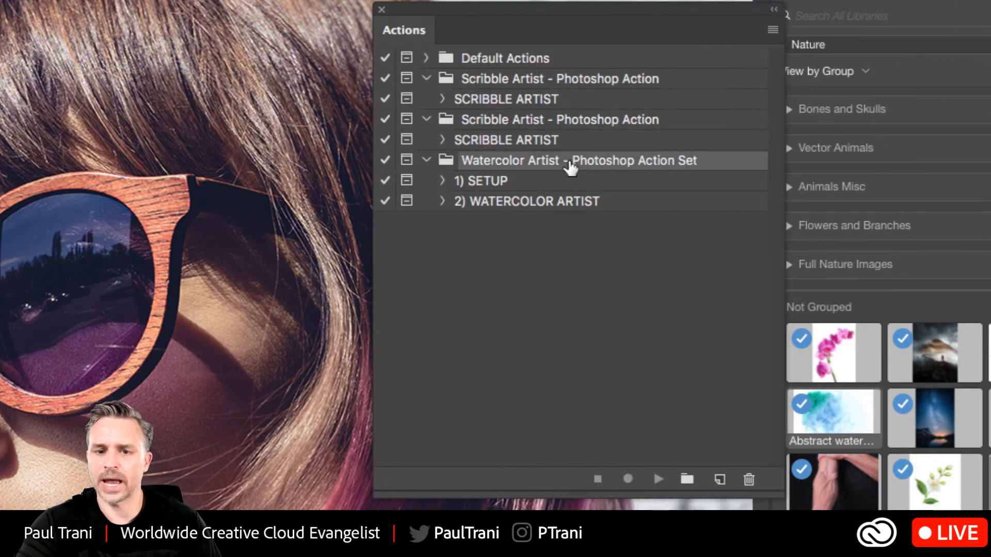
{"action": "left_click", "coordinate": [473, 182]}
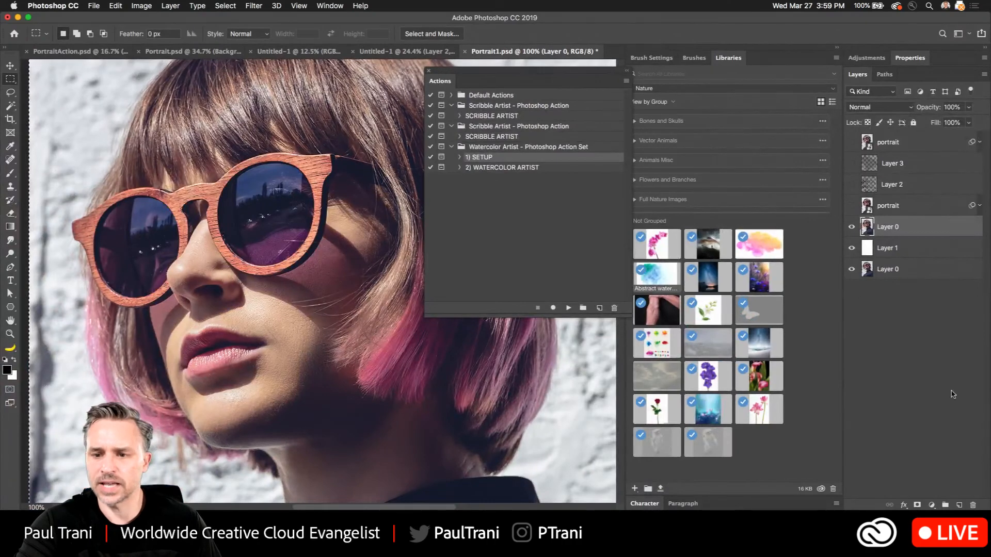
Step: Add a new layer above the upper Layer 0 and choose the Brush tool
{"action": "left_click", "coordinate": [959, 505]}
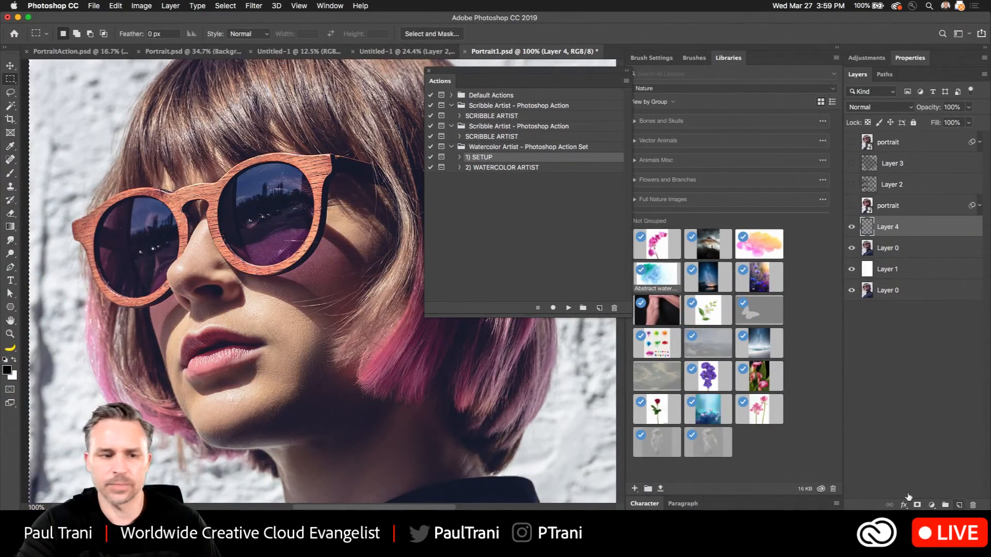
{"action": "left_click", "coordinate": [7, 175]}
{"action": "left_click", "coordinate": [234, 229]}
{"action": "left_click", "coordinate": [236, 268]}
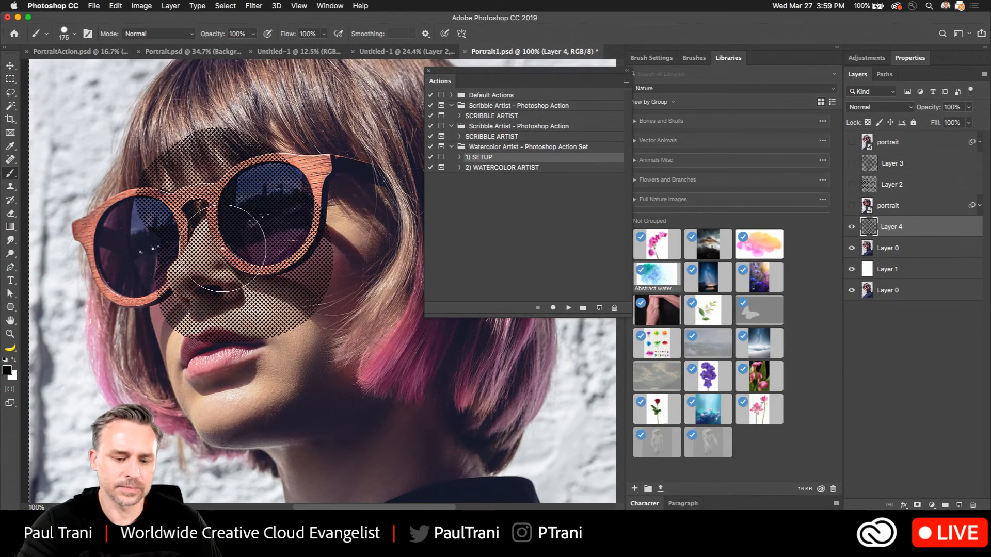
{"action": "key", "text": "super+z"}
{"action": "key", "text": "super+z"}
Step: Paint black over the face and sunglasses on the new layer with the Soft Round brush, enlarged to 400 px
{"action": "left_click", "coordinate": [74, 33]}
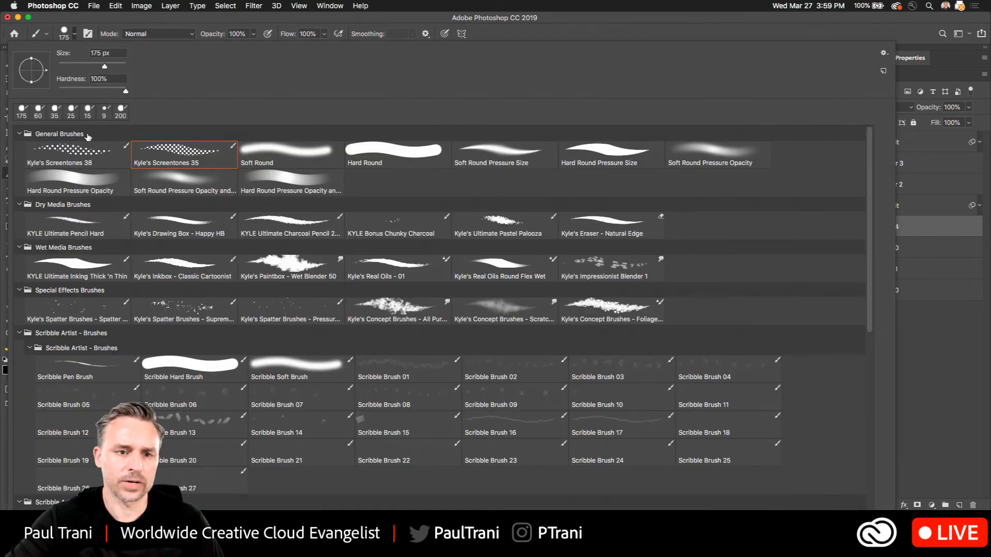
{"action": "left_click", "coordinate": [281, 157]}
{"action": "key", "text": "Return"}
{"action": "mouse_move", "coordinate": [205, 190]}
{"action": "left_mouse_down"}
{"action": "mouse_move", "coordinate": [203, 201]}
{"action": "mouse_move", "coordinate": [314, 258]}
{"action": "mouse_move", "coordinate": [287, 221]}
{"action": "mouse_move", "coordinate": [195, 222]}
{"action": "mouse_move", "coordinate": [186, 329]}
{"action": "mouse_move", "coordinate": [255, 347]}
{"action": "left_mouse_up"}
{"action": "key", "text": "bracketright"}
{"action": "key", "text": "bracketright"}
{"action": "key", "text": "bracketright"}
{"action": "key", "text": "bracketright"}
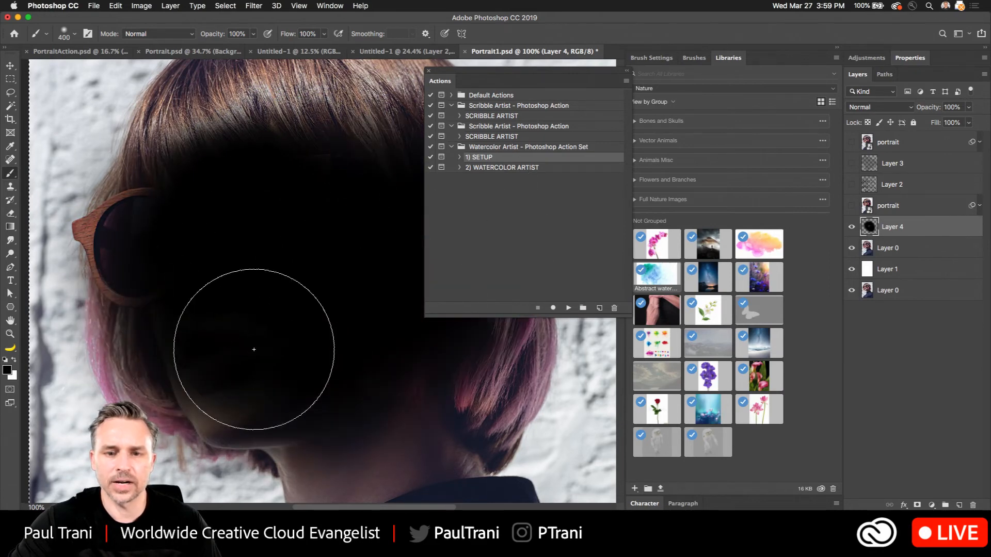
Step: Run the Watercolor Artist 1) SETUP action and continue past its instructions
{"action": "left_click", "coordinate": [567, 308]}
{"action": "left_click", "coordinate": [568, 259]}
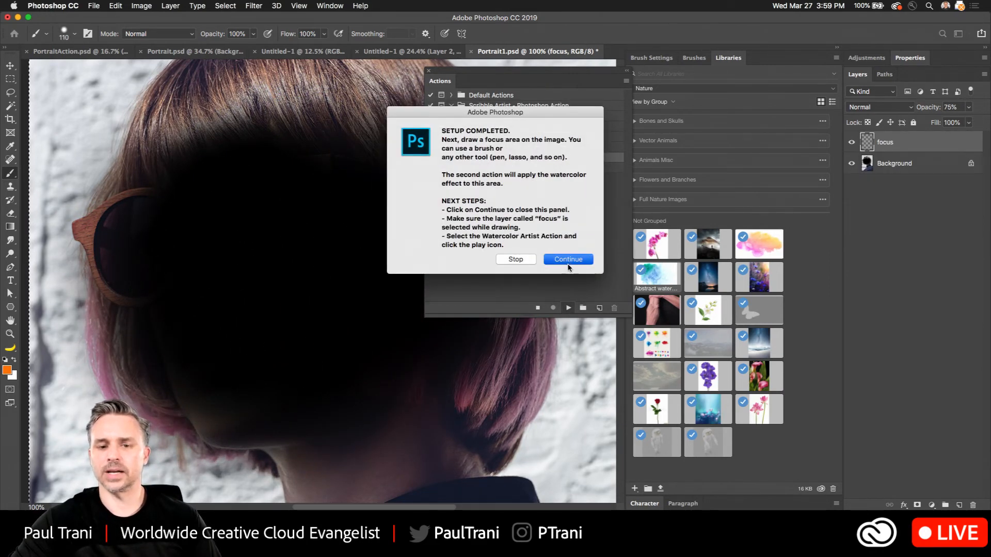
Step: Switch to the PortraitAction.psd document, dock the Actions panel back beside Libraries and choose the Rectangular Marquee tool
{"action": "left_click", "coordinate": [54, 52]}
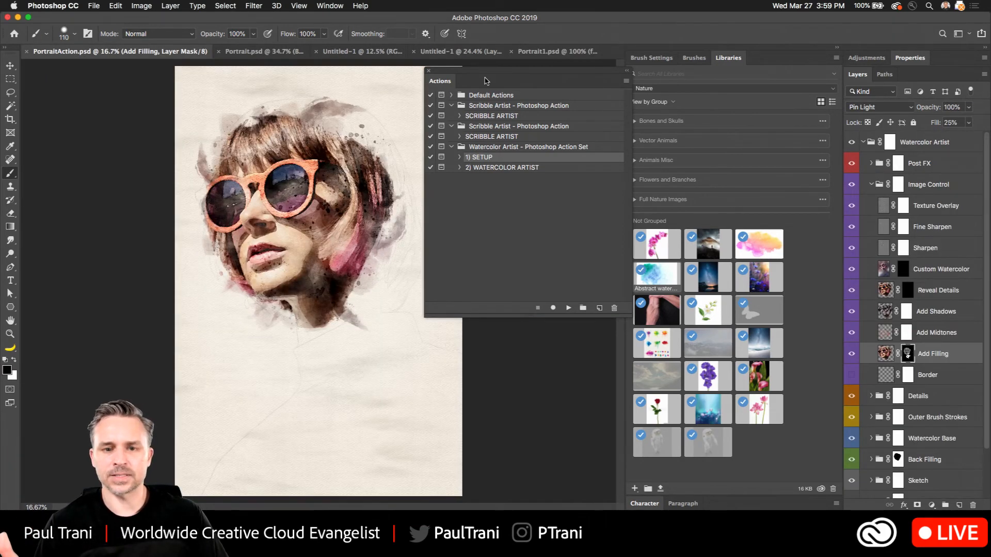
{"action": "mouse_move", "coordinate": [432, 81]}
{"action": "left_mouse_down"}
{"action": "mouse_move", "coordinate": [657, 62]}
{"action": "mouse_move", "coordinate": [645, 58]}
{"action": "left_mouse_up"}
{"action": "left_click", "coordinate": [10, 79]}
Step: Examine the watercolor portrait up close, review the commands inside the 2) WATERCOLOR ARTIST action and collapse its action set
{"action": "scroll", "coordinate": [219, 204], "scroll_direction": "up", "scroll_amount": 2}
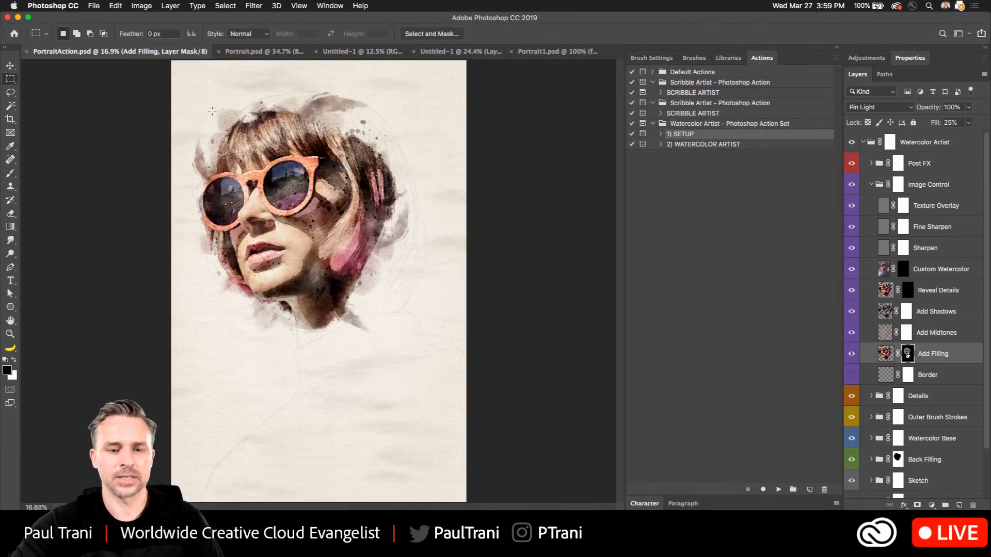
{"action": "mouse_move", "coordinate": [209, 189]}
{"action": "left_mouse_down"}
{"action": "mouse_move", "coordinate": [219, 204]}
{"action": "mouse_move", "coordinate": [210, 176]}
{"action": "left_mouse_up"}
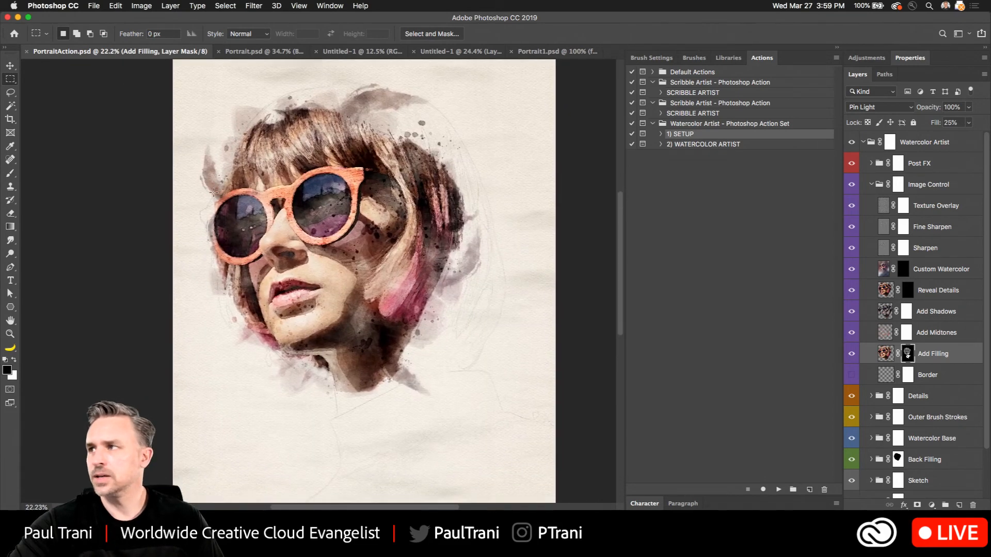
{"action": "scroll", "coordinate": [247, 232], "scroll_direction": "up", "scroll_amount": 2}
{"action": "left_click_drag", "start_coordinate": [248, 232], "coordinate": [234, 229]}
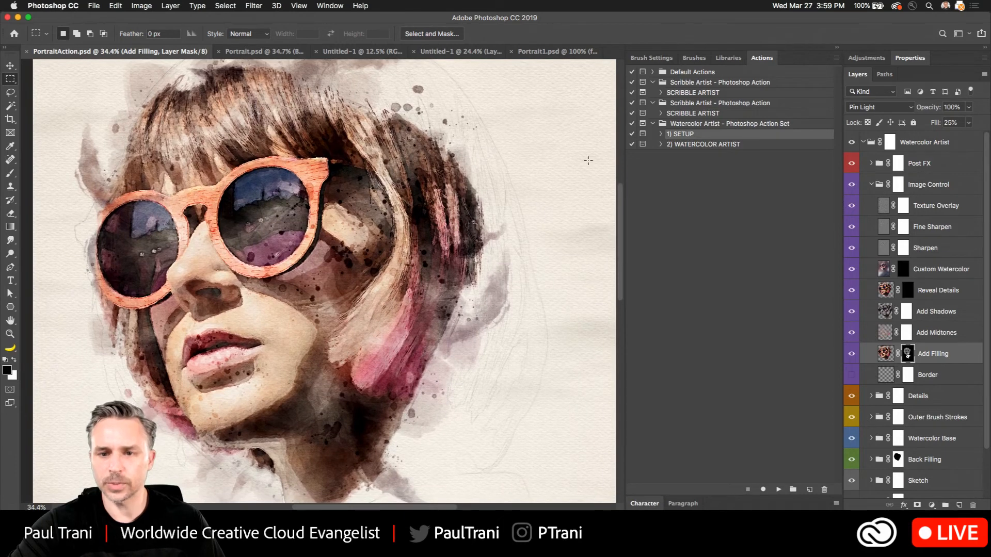
{"action": "left_click", "coordinate": [661, 145]}
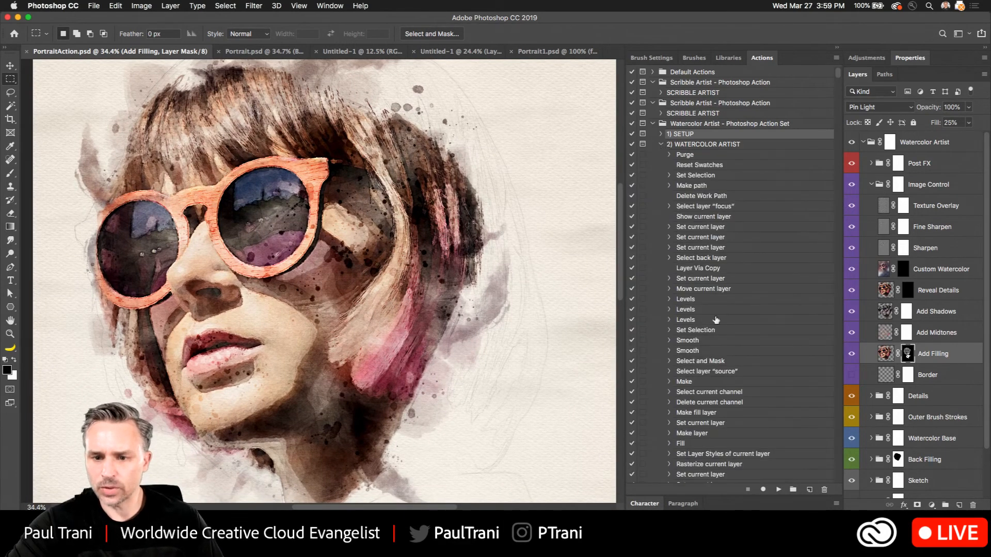
{"action": "scroll", "coordinate": [712, 338], "scroll_direction": "down", "scroll_amount": 15}
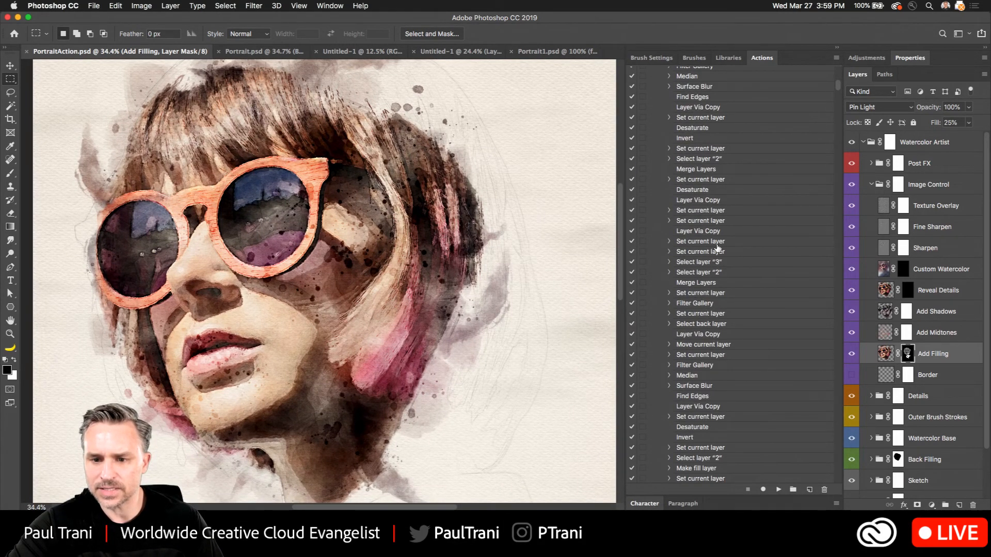
{"action": "scroll", "coordinate": [681, 251], "scroll_direction": "up", "scroll_amount": 15}
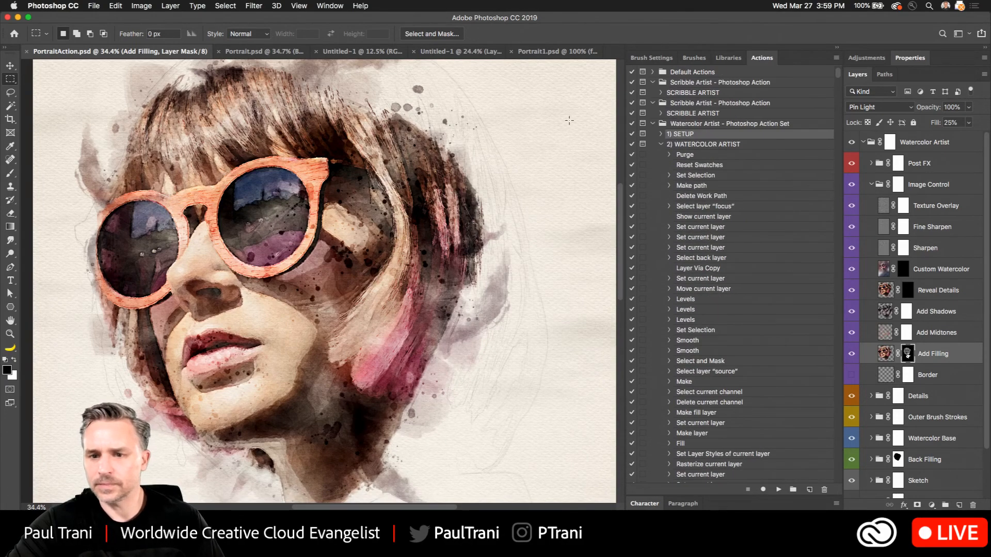
{"action": "left_click", "coordinate": [653, 125]}
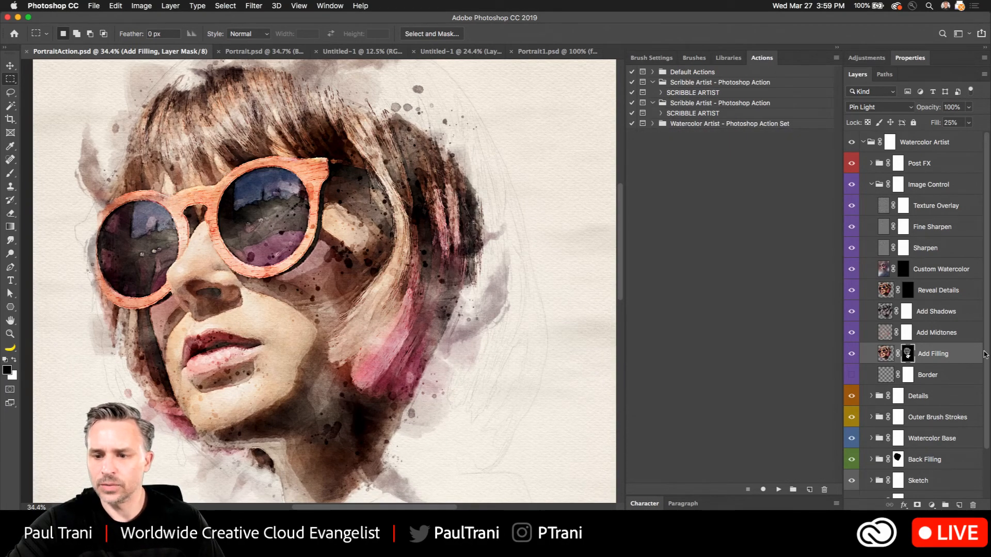
Step: Collapse the middle panel column to icons and select the Back Filling group in the watercolor document
{"action": "scroll", "coordinate": [931, 305], "scroll_direction": "down", "scroll_amount": 5}
{"action": "left_click", "coordinate": [837, 47]}
{"action": "left_click_drag", "start_coordinate": [219, 120], "coordinate": [225, 210]}
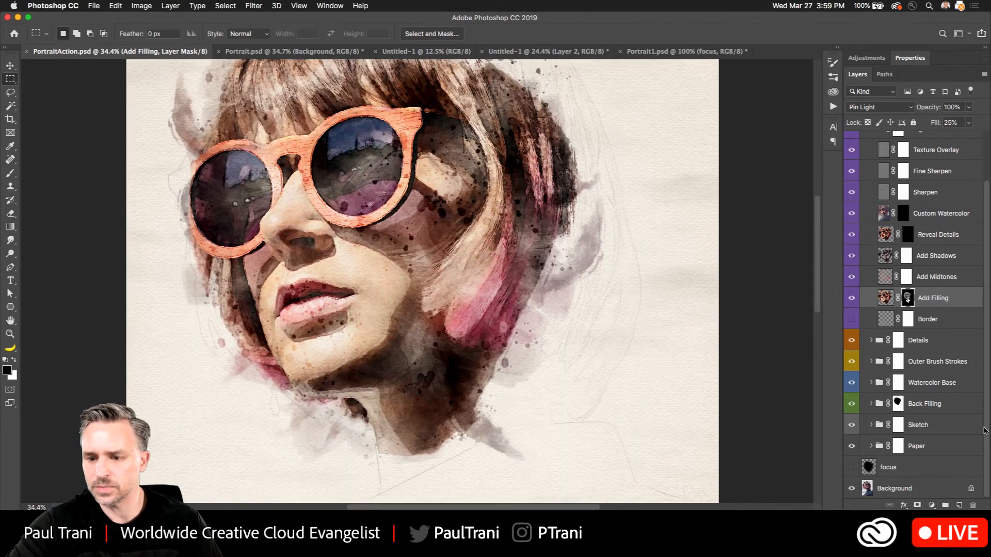
{"action": "left_click", "coordinate": [934, 412]}
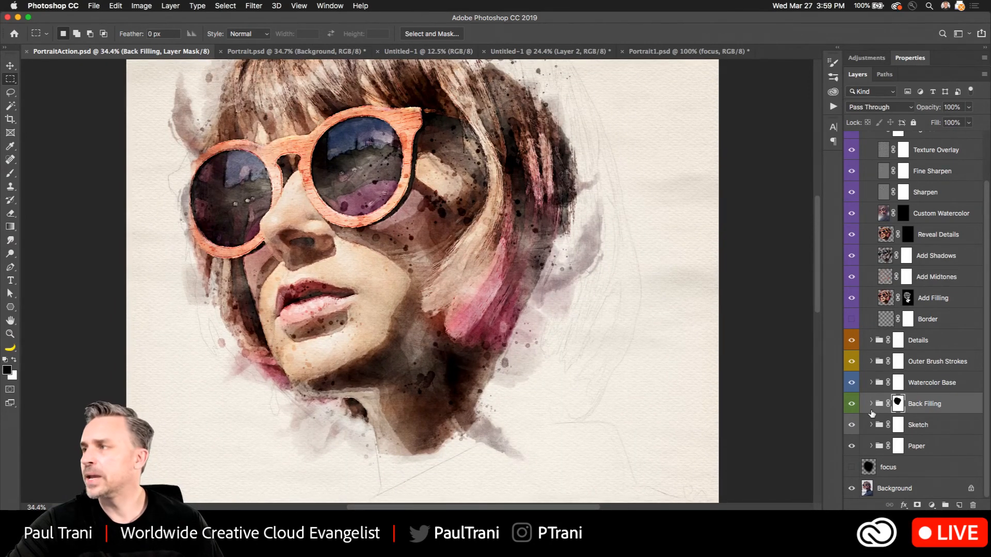
{"action": "left_click_drag", "start_coordinate": [206, 148], "coordinate": [261, 223]}
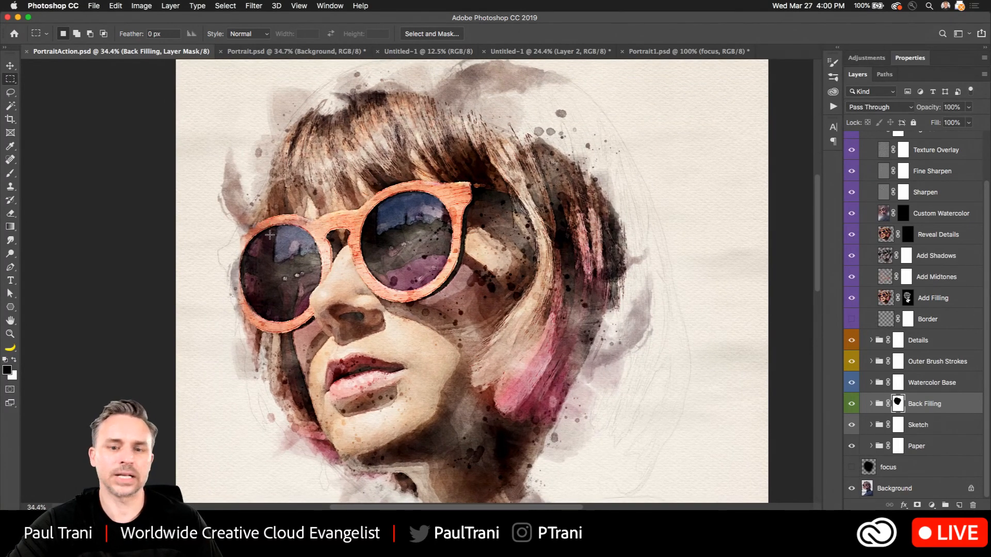
{"action": "scroll", "coordinate": [291, 295], "scroll_direction": "down", "scroll_amount": 2}
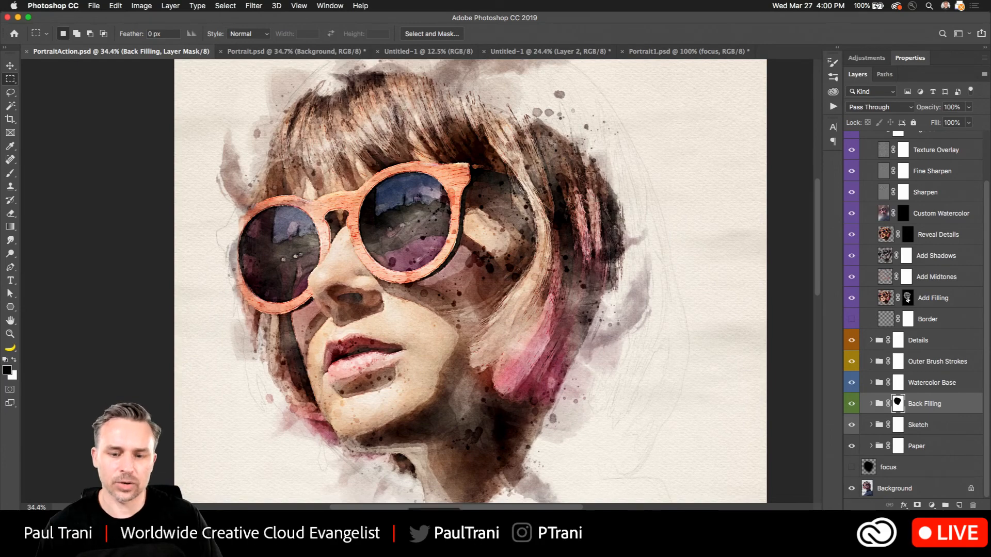
Step: Switch to Chrome, show the Create Magazine watercolor article in a narrower window beside the portrait, and return to Photoshop
{"action": "key", "text": "super+Tab"}
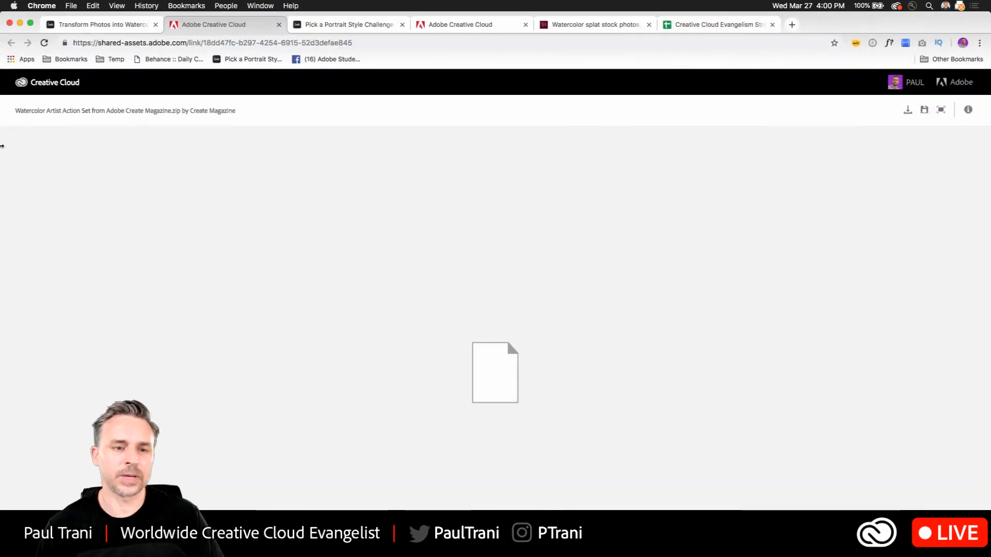
{"action": "left_click", "coordinate": [88, 23]}
{"action": "scroll", "coordinate": [315, 257], "scroll_direction": "up", "scroll_amount": 20}
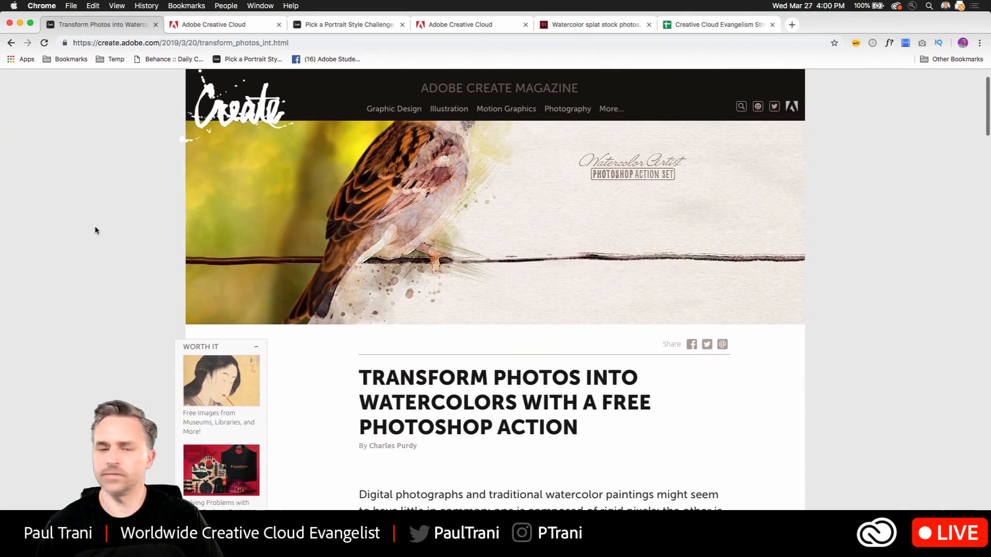
{"action": "left_click", "coordinate": [310, 45]}
{"action": "left_click", "coordinate": [105, 219]}
{"action": "left_click_drag", "start_coordinate": [2, 106], "coordinate": [459, 133]}
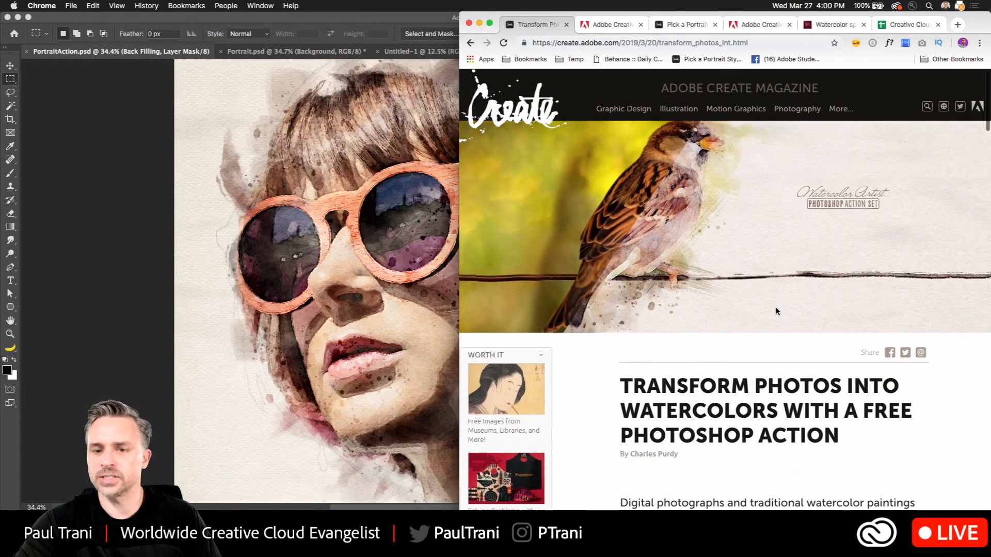
{"action": "left_click", "coordinate": [274, 252]}
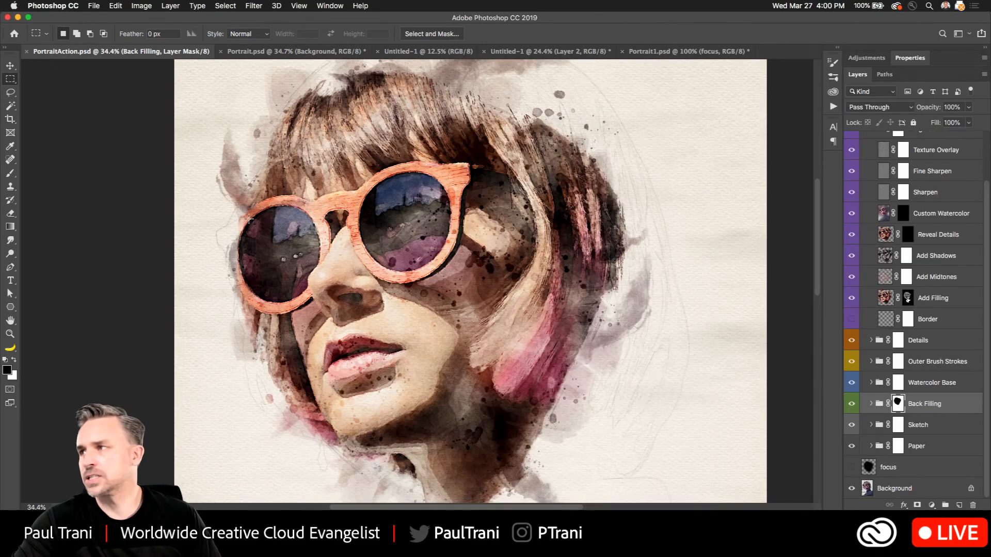
Step: Set Layer 1's opacity to 100% in the Untitled-1 document containing the faded photo, and return to PortraitAction.psd
{"action": "scroll", "coordinate": [963, 215], "scroll_direction": "up", "scroll_amount": 3}
{"action": "scroll", "coordinate": [316, 66], "scroll_direction": "up", "scroll_amount": 5}
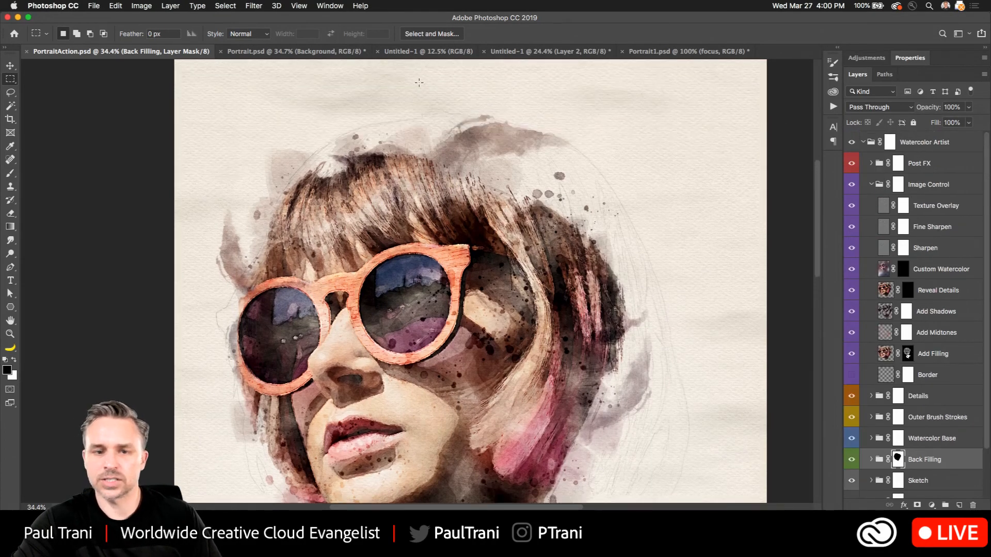
{"action": "scroll", "coordinate": [232, 344], "scroll_direction": "down", "scroll_amount": 4}
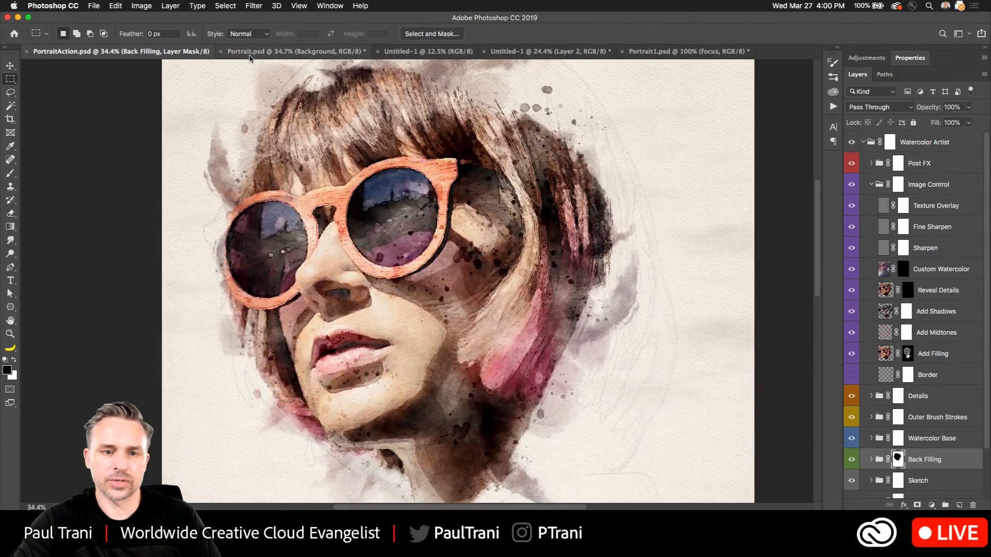
{"action": "left_click", "coordinate": [252, 51]}
{"action": "left_click", "coordinate": [426, 51]}
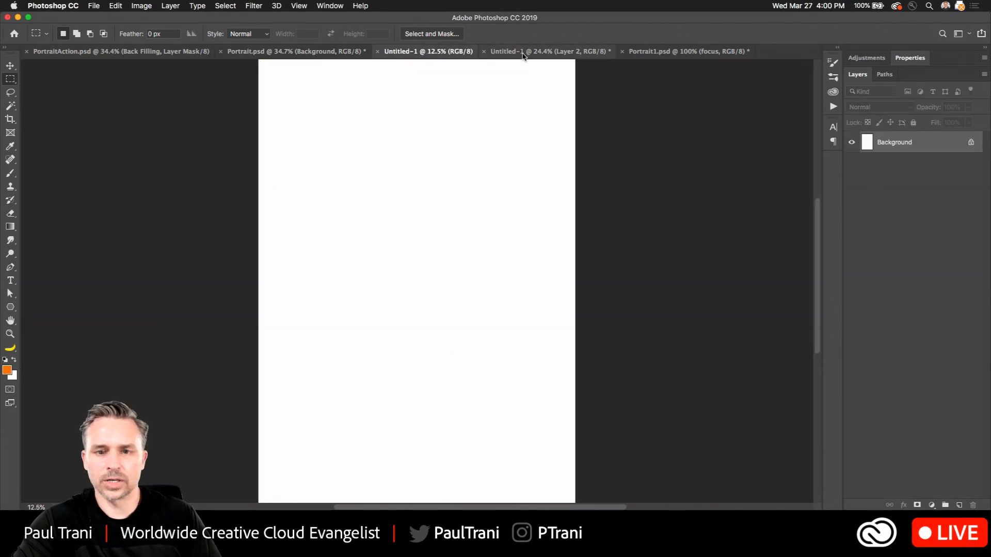
{"action": "left_click", "coordinate": [523, 52]}
{"action": "left_click", "coordinate": [892, 162]}
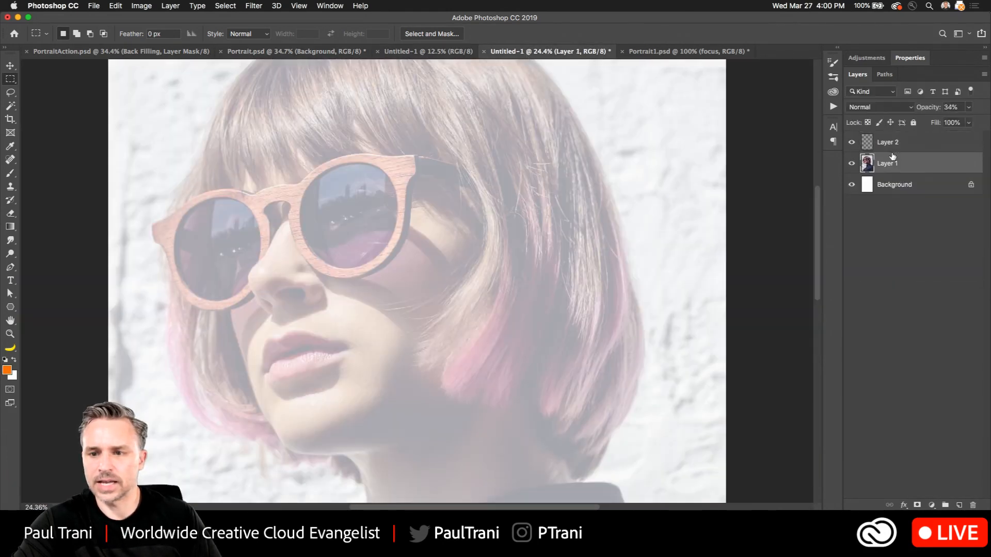
{"action": "type", "text": "100"}
{"action": "key", "text": "Return"}
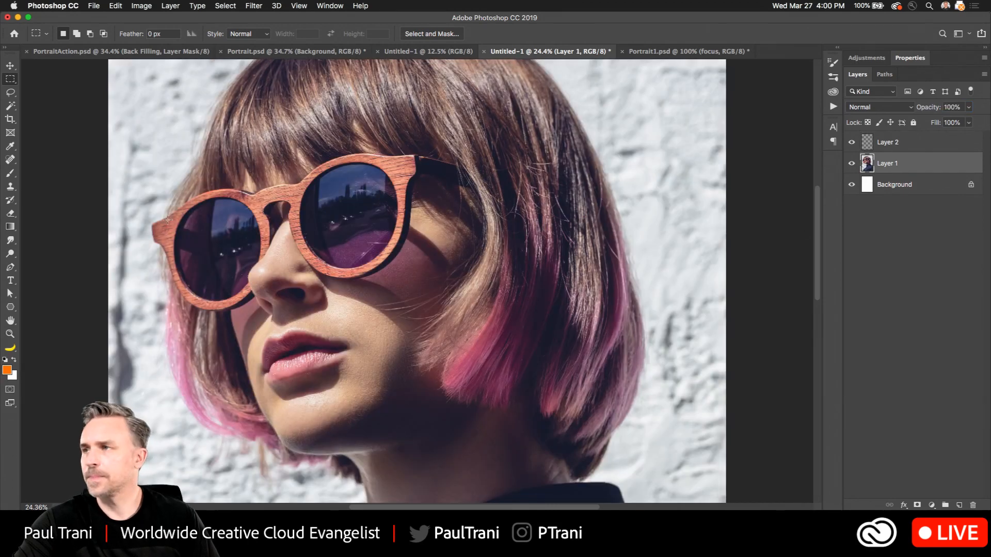
{"action": "scroll", "coordinate": [170, 221], "scroll_direction": "left", "scroll_amount": 2}
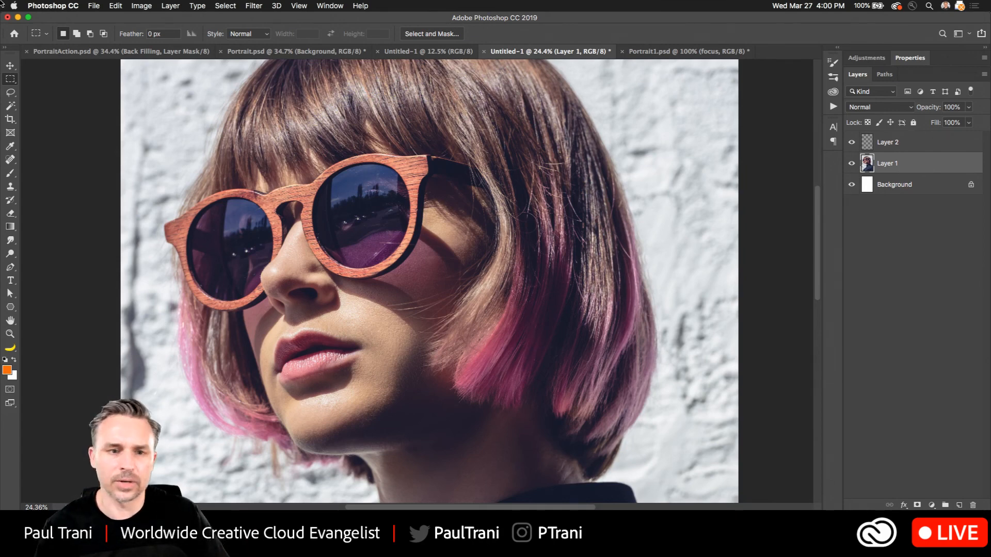
{"action": "left_click", "coordinate": [90, 54]}
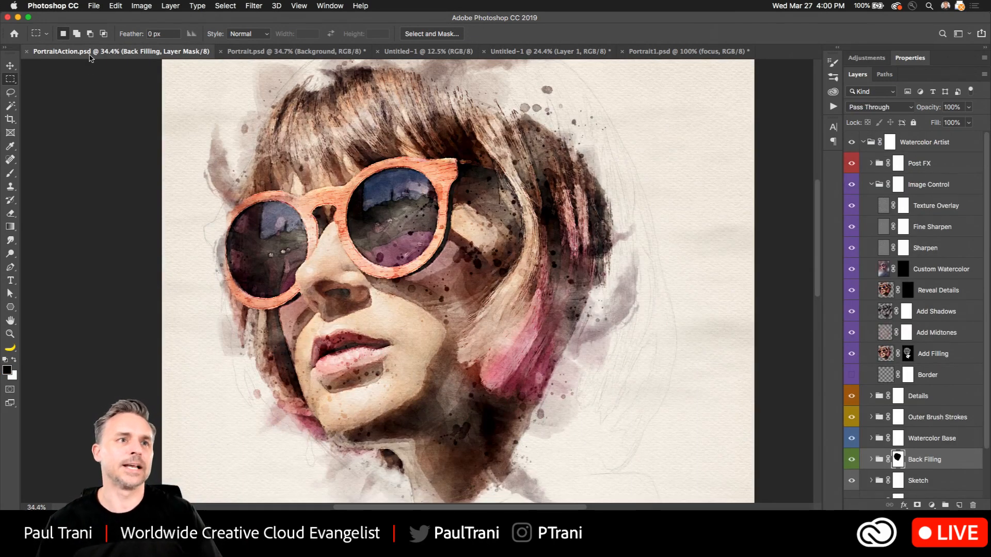